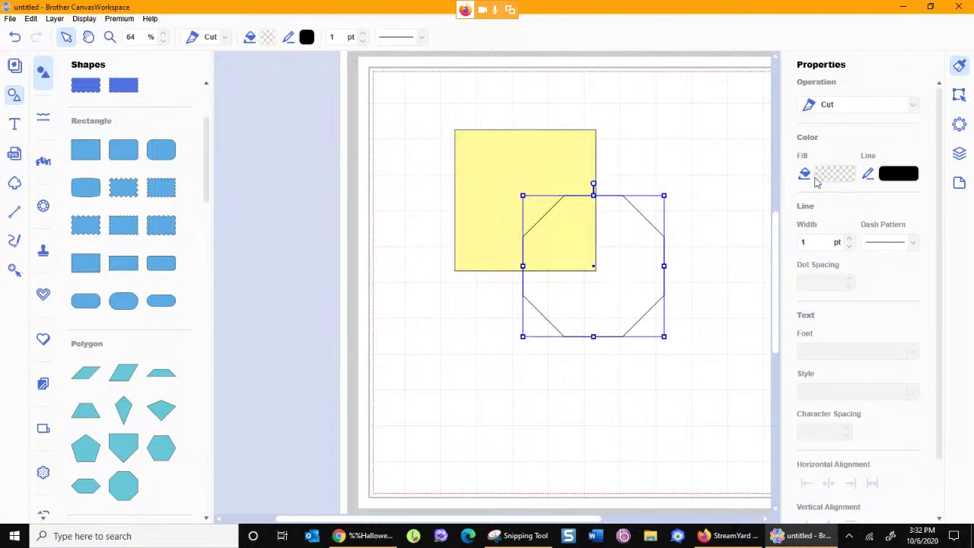
- Fill the octagon with colour #009FBB and move it slightly so it overlaps more of the yellow square's lower corner
left_click(425, 256)
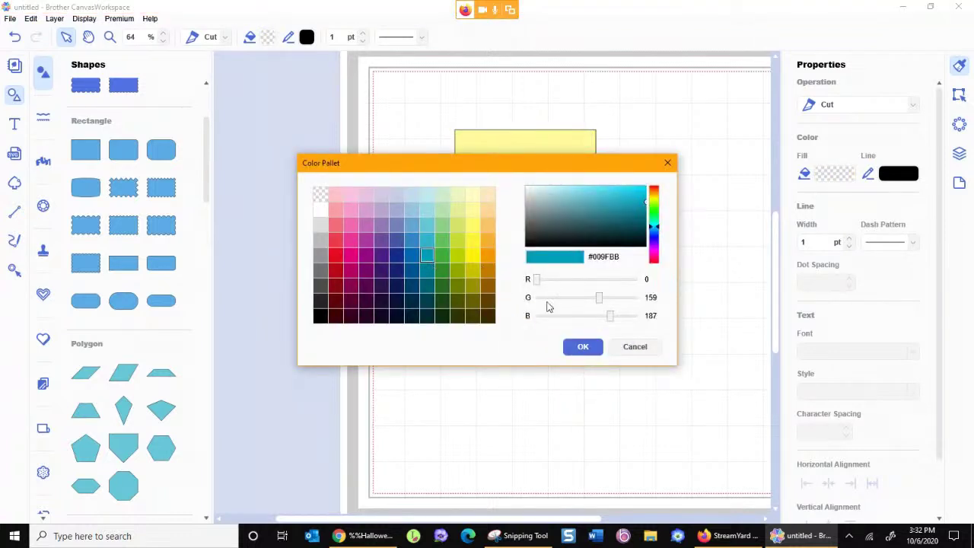
left_click(582, 346)
left_click(496, 388)
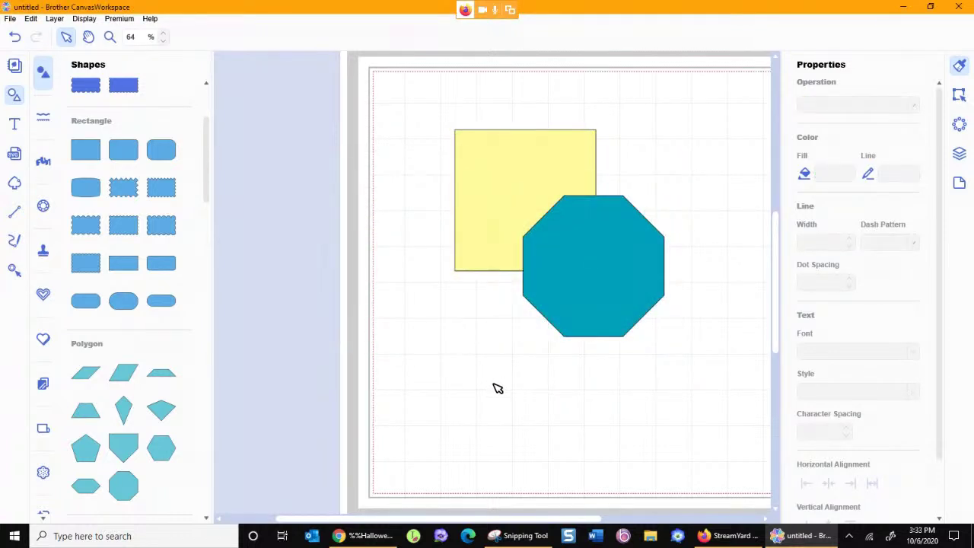
left_click_drag(646, 276, 615, 285)
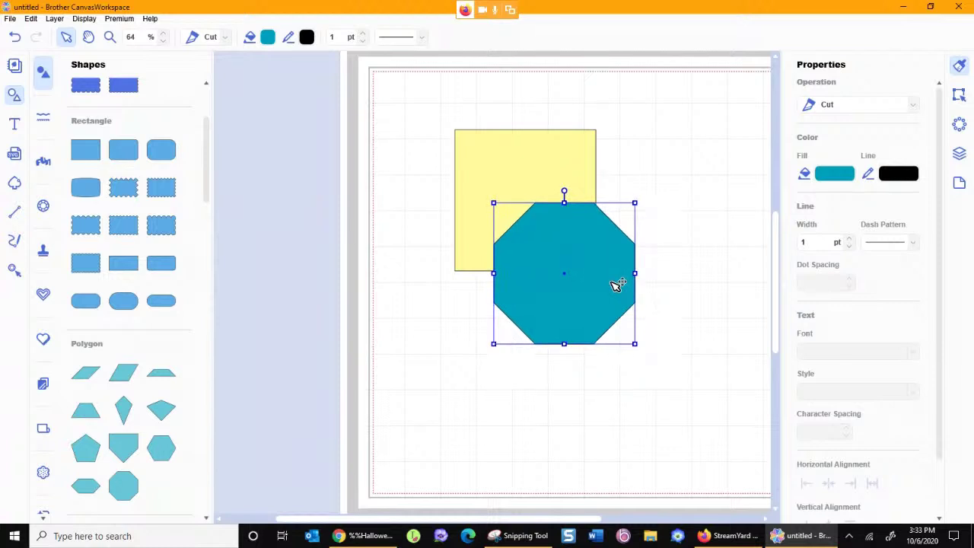
left_click(688, 343)
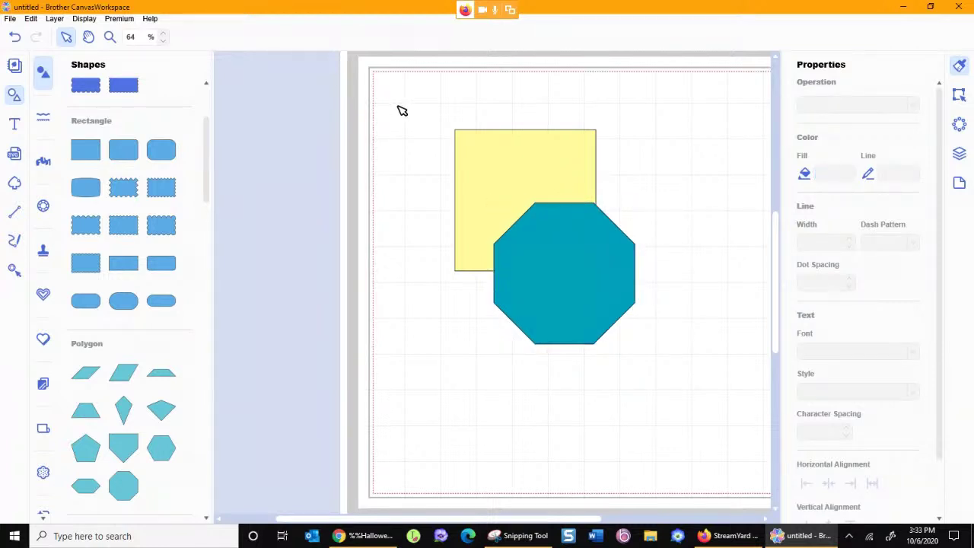
- Merge the overlapping square and octagon into one shape with Process Overlap and shift the merged shape slightly
left_click_drag(429, 101, 660, 362)
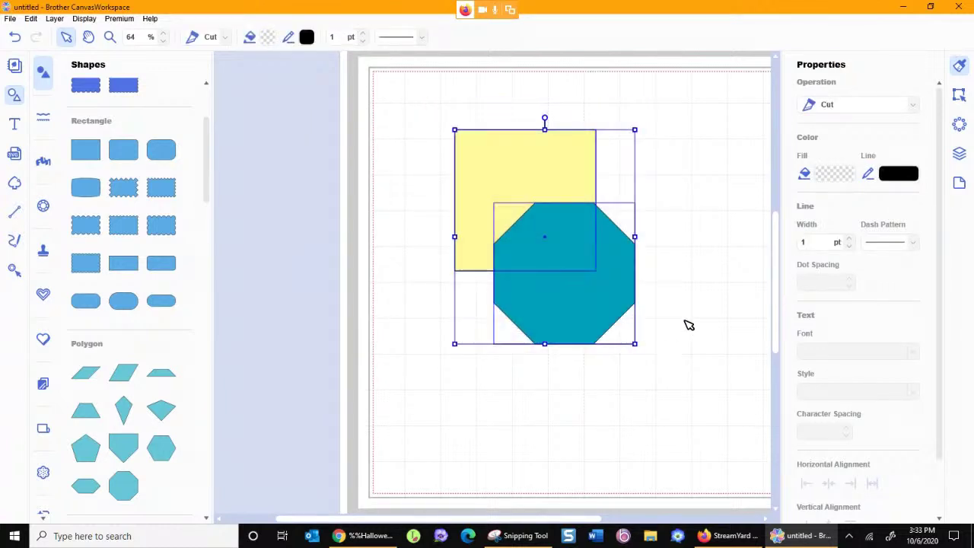
scroll(944, 205, "down", 3)
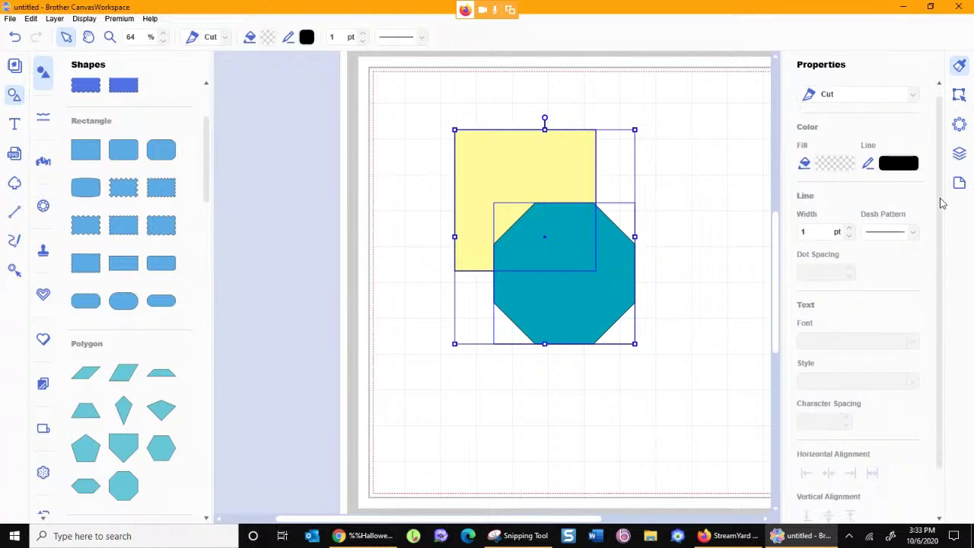
left_click(959, 93)
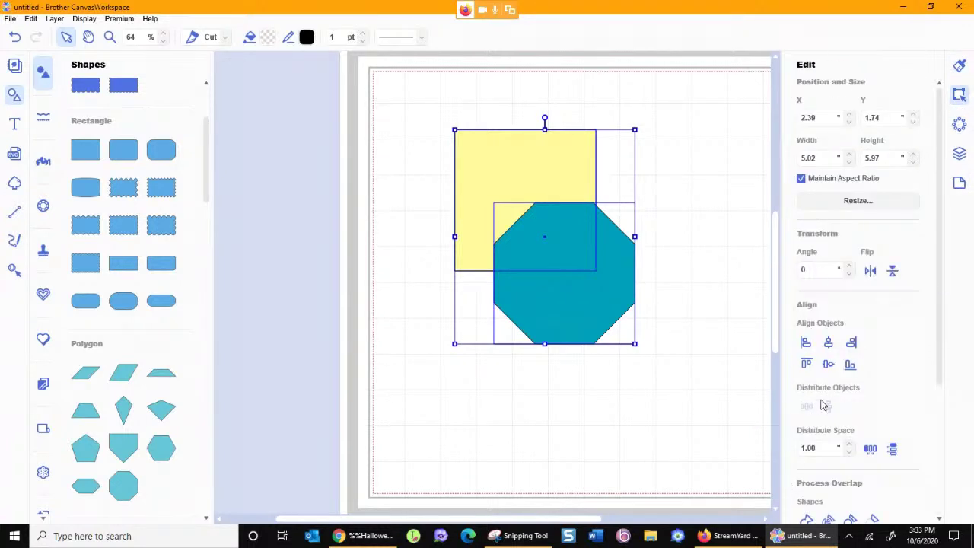
scroll(832, 392, "down", 1)
scroll(832, 392, "down", 1)
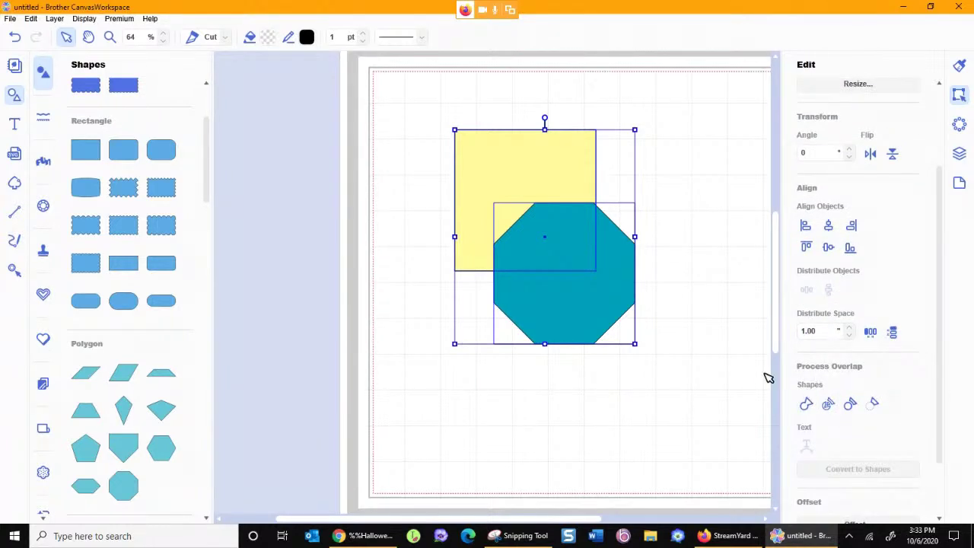
left_click(806, 405)
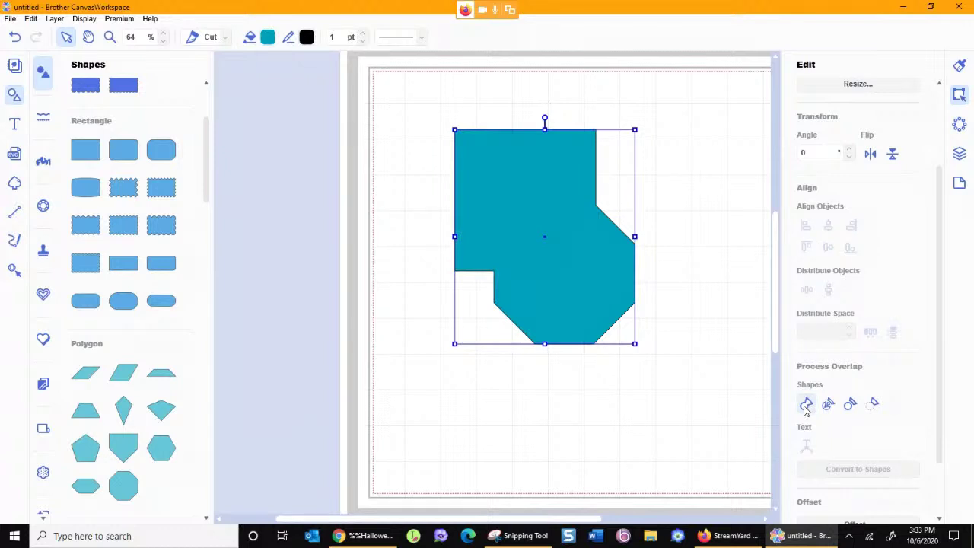
left_click(653, 318)
left_click_drag(565, 289, 589, 280)
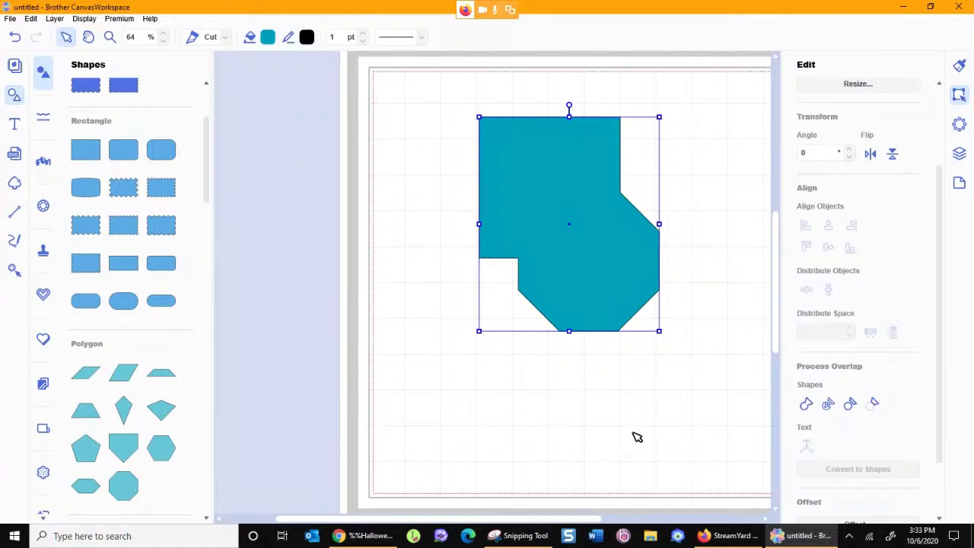
- Undo the move and the merge of the square and octagon
left_click(14, 36)
left_click(14, 37)
left_click(13, 36)
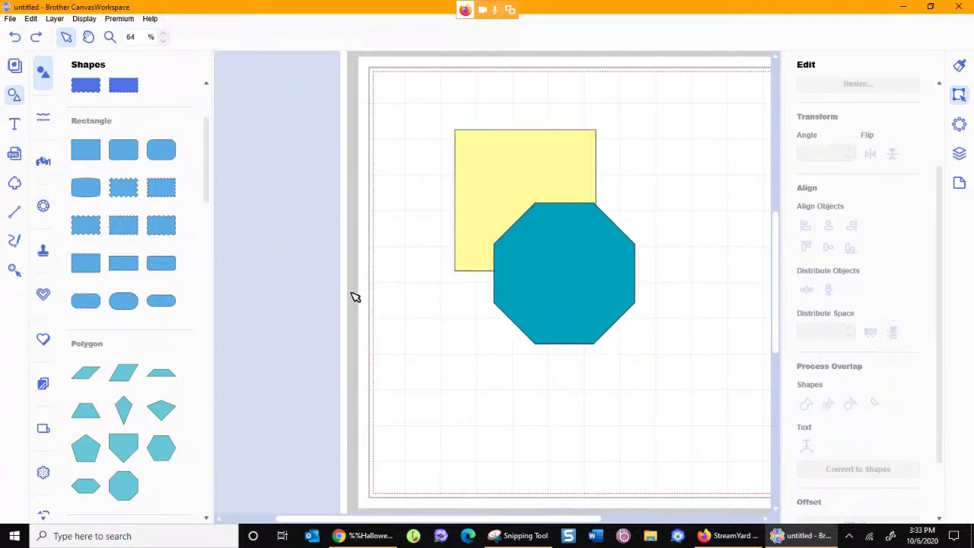
- Divide the square and octagon along their overlap with Process Overlap and pull the three resulting pieces apart
left_click_drag(411, 99, 659, 405)
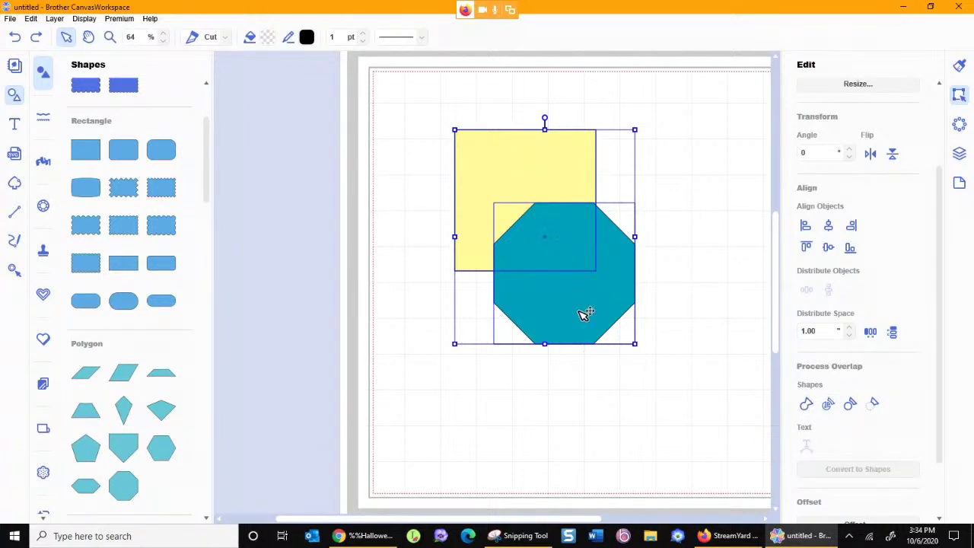
left_click(828, 404)
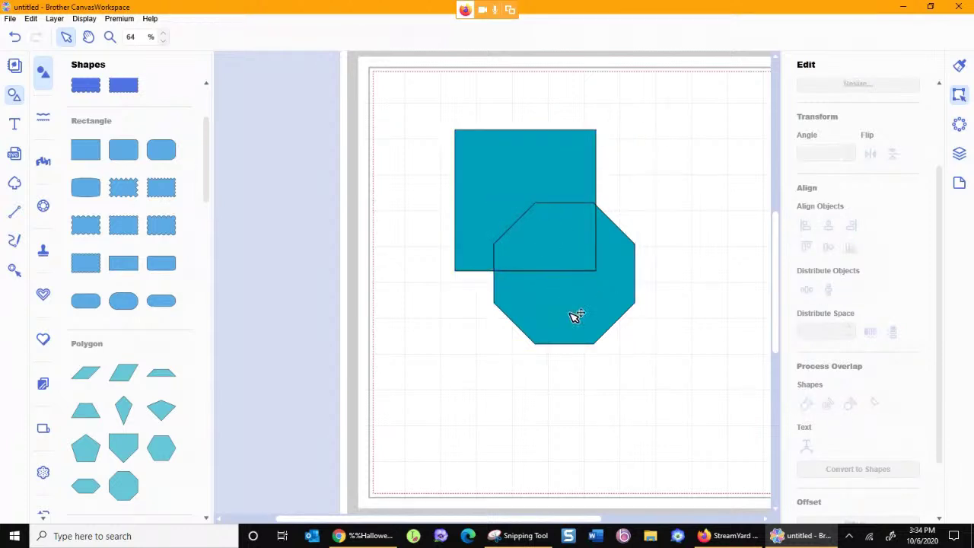
left_click_drag(574, 317, 617, 387)
left_click_drag(527, 188, 501, 150)
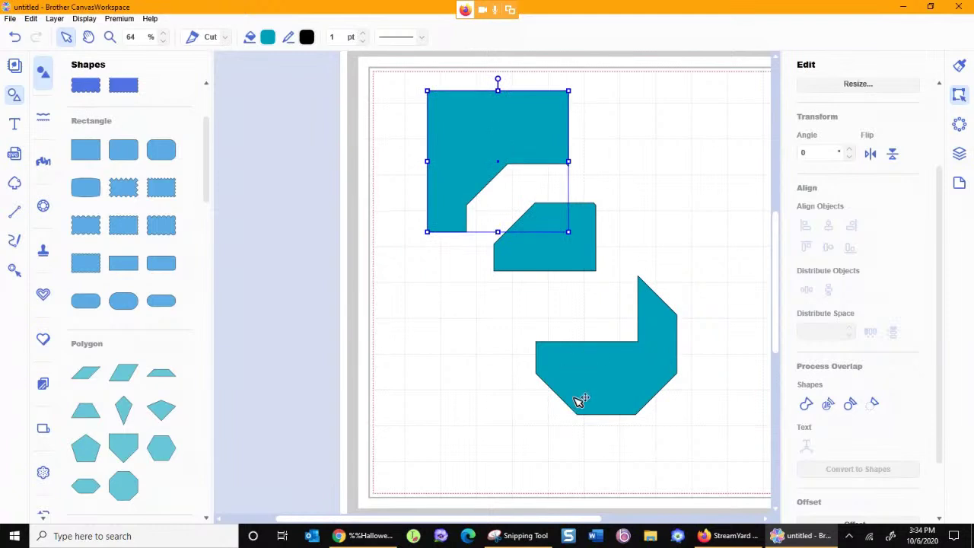
left_click_drag(566, 261, 572, 279)
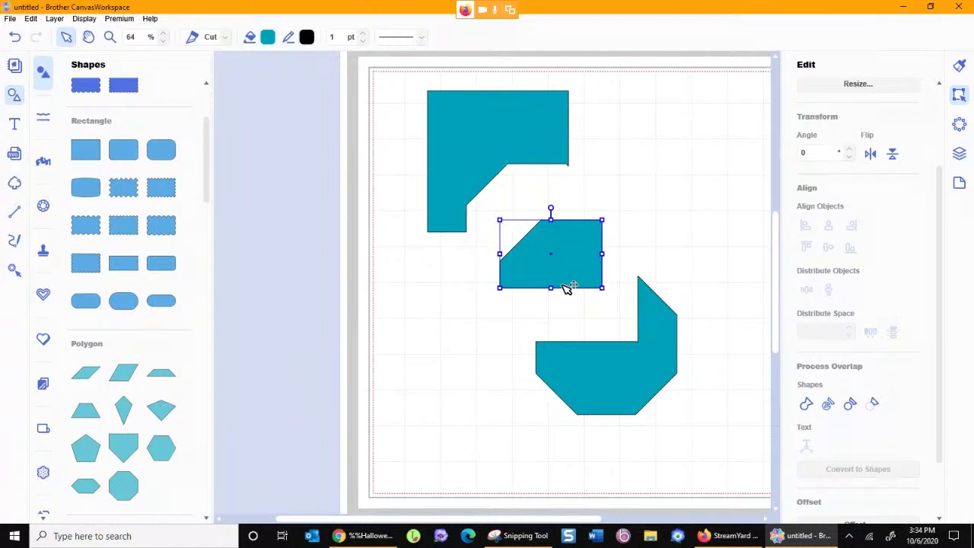
- Undo the piece moves and the division of the square and octagon
left_click(13, 38)
left_click(13, 38)
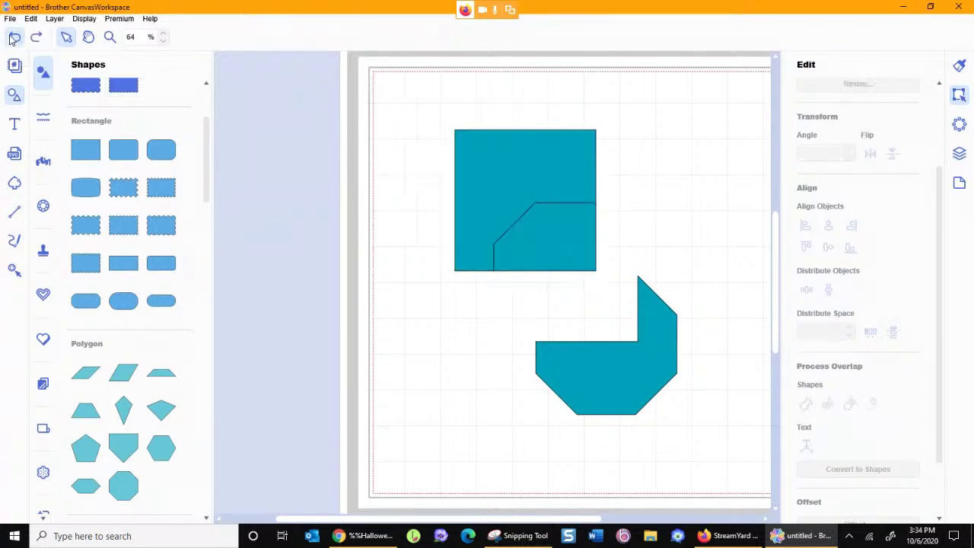
left_click(13, 38)
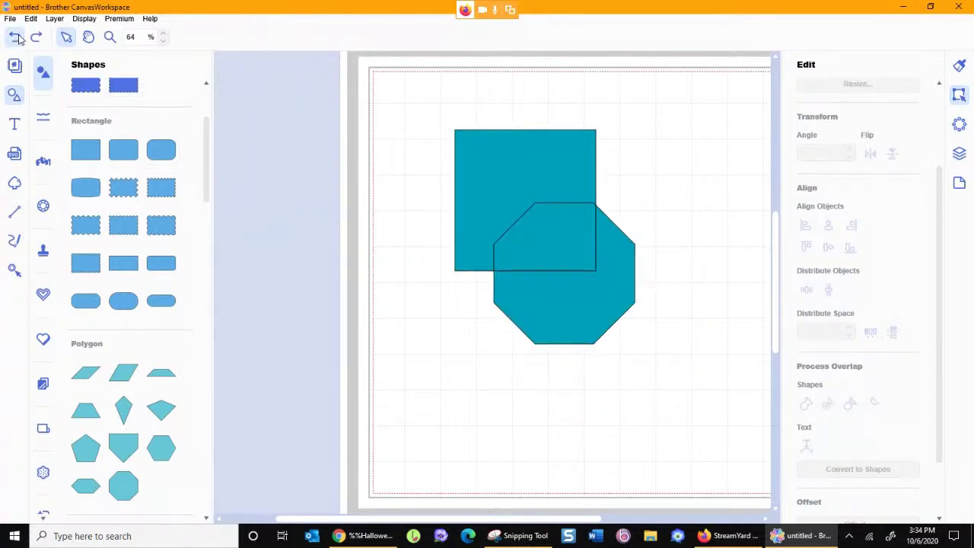
left_click(13, 38)
- Cut the octagon's overlap out of the square while keeping the octagon, and move the octagon away from the notched square
left_click_drag(394, 104, 668, 380)
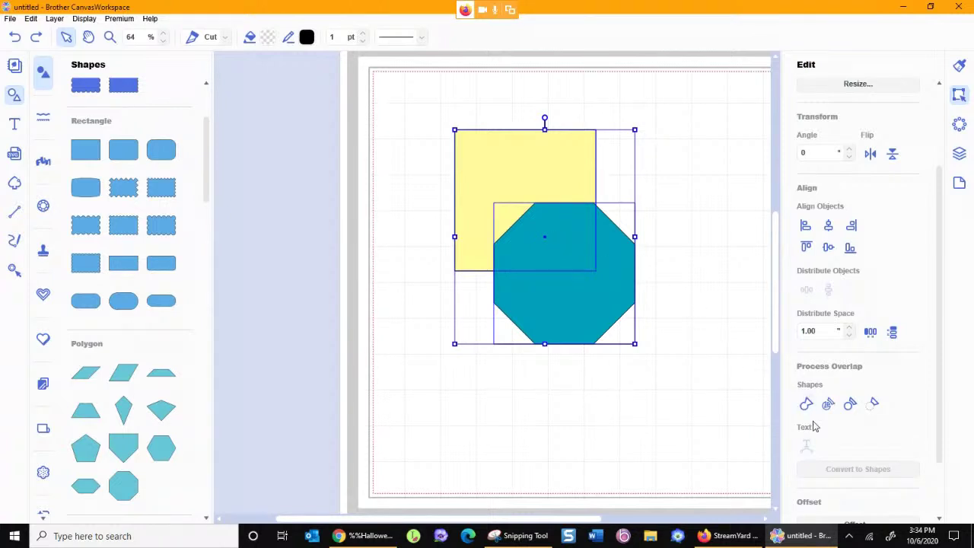
left_click(851, 405)
left_click(680, 332)
left_click(600, 308)
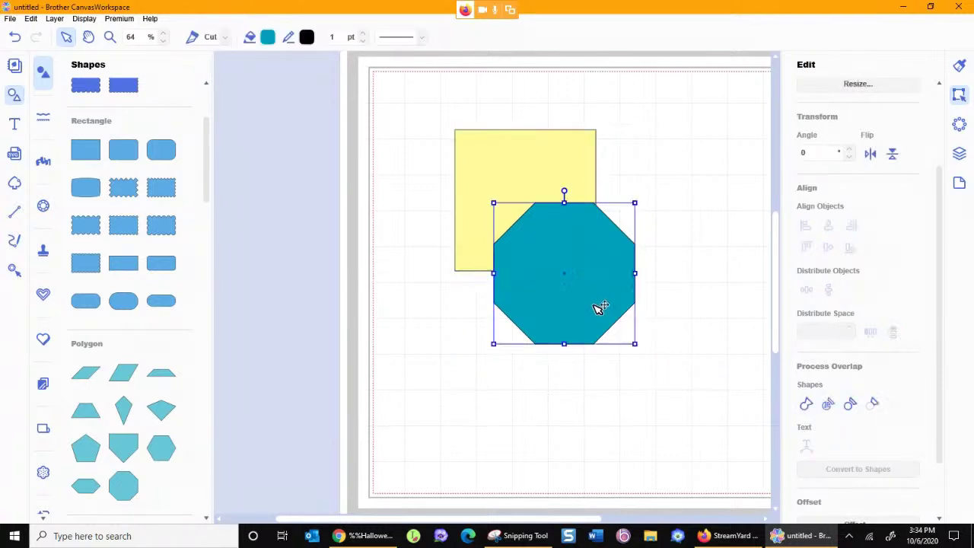
left_click(691, 278)
left_click_drag(613, 284, 643, 345)
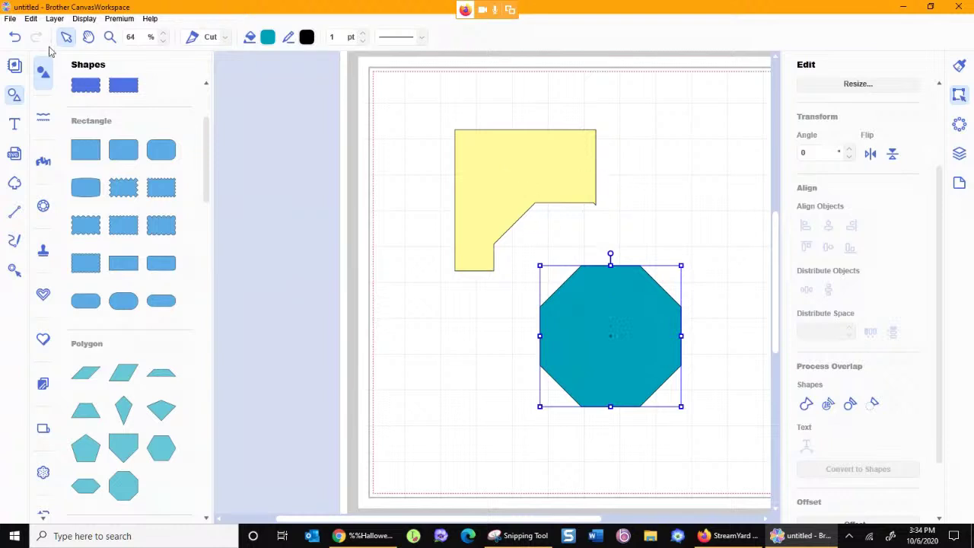
- Undo the octagon's move and the subtraction, and nudge the octagon slightly upward over the square
left_click(14, 37)
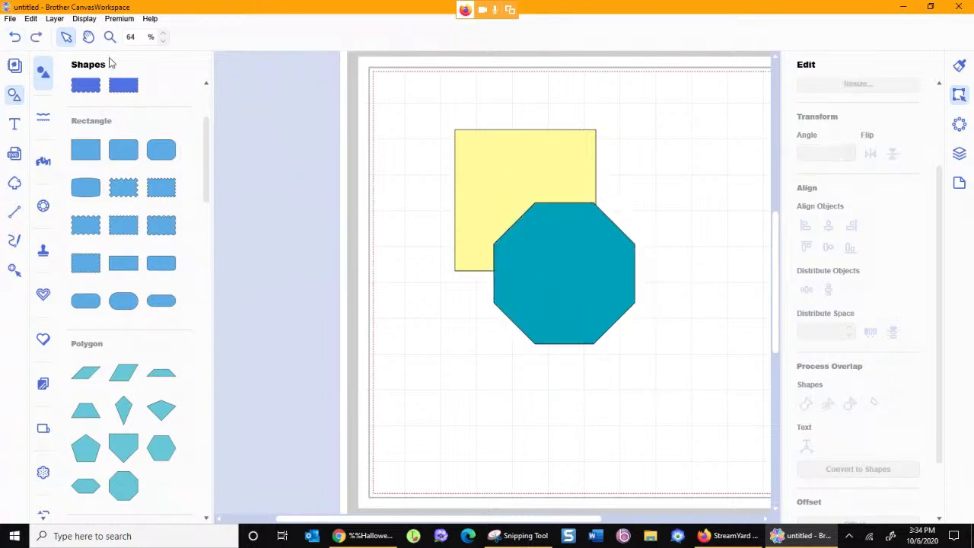
mouse_move(566, 271)
left_mouse_down()
mouse_move(620, 342)
mouse_move(586, 270)
mouse_move(569, 264)
left_mouse_up()
left_click(434, 173)
- Cut the octagon's overlap out of the square with the Process Overlap option that also removes the octagon
left_click_drag(404, 103, 668, 381)
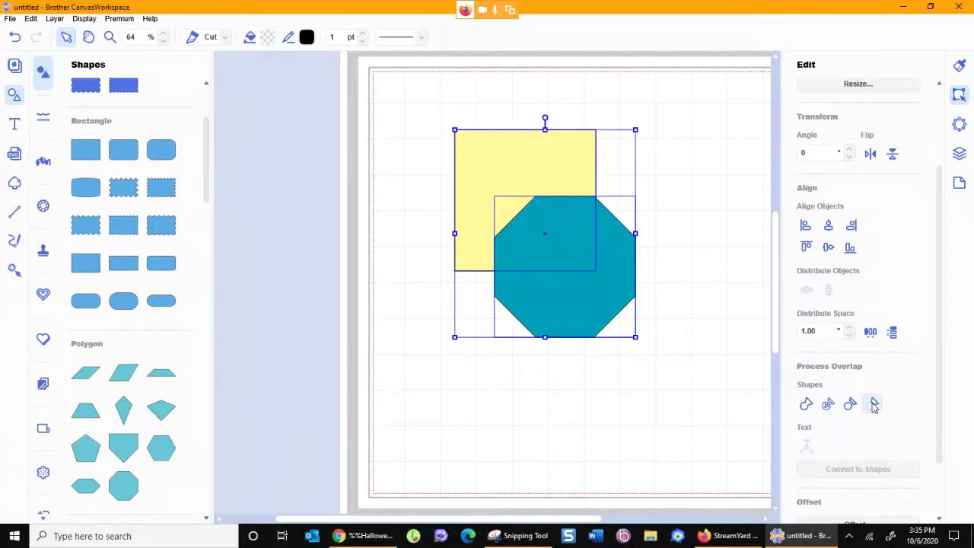
left_click(873, 404)
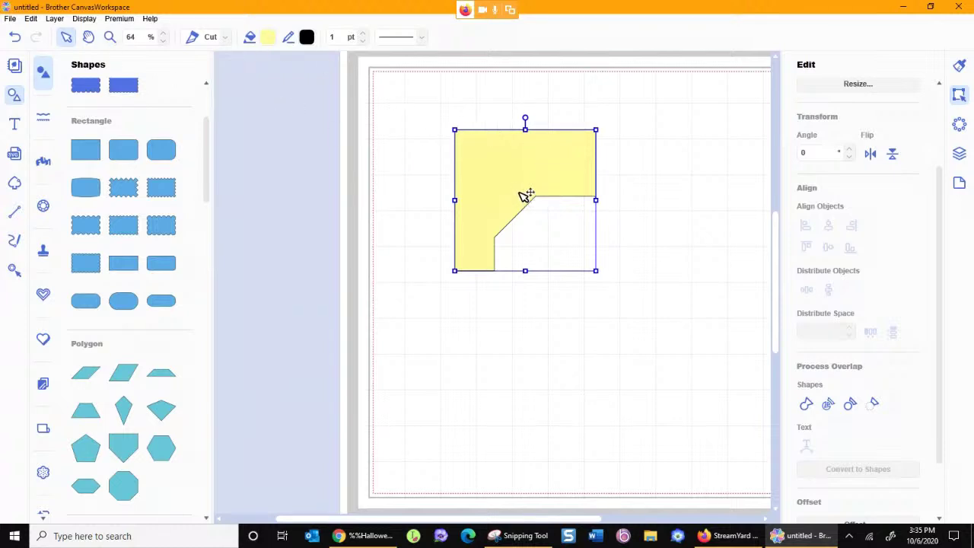
- Delete the remaining yellow shape and add a person's first name as text on the empty mat
key("Delete")
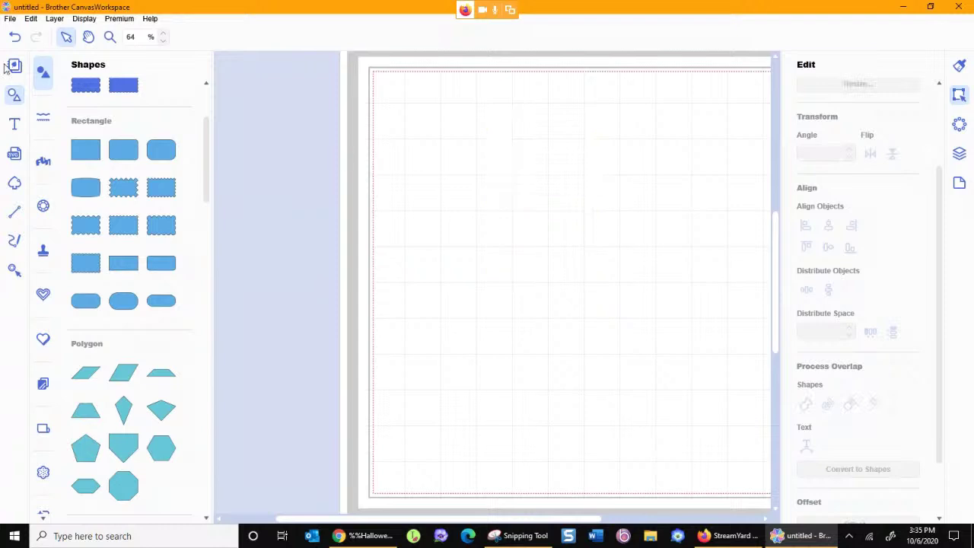
left_click(14, 125)
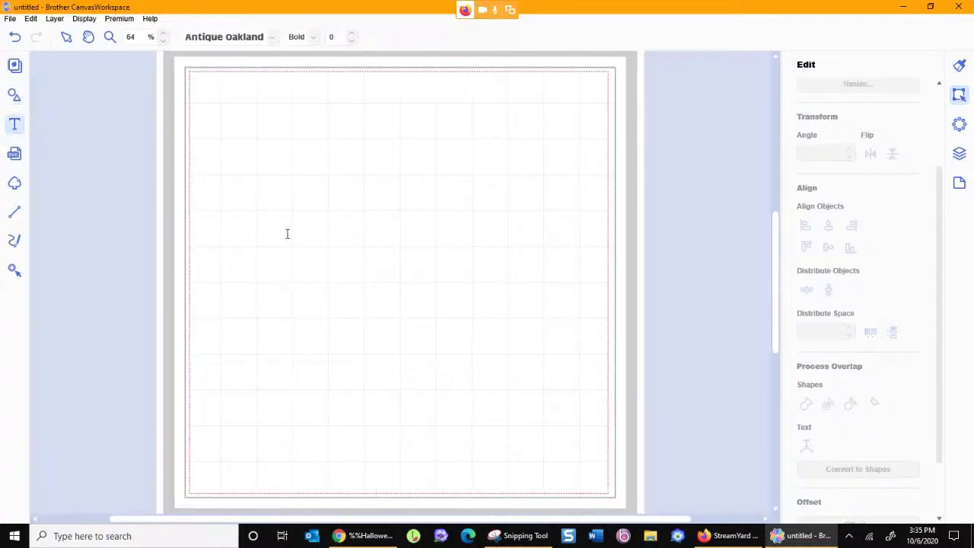
left_click(245, 250)
type("Cindy")
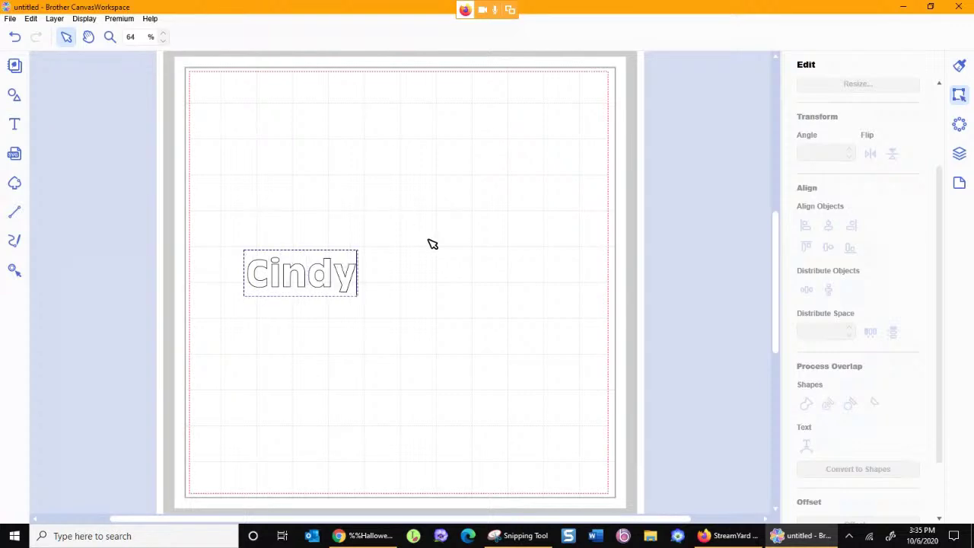
left_click(432, 244)
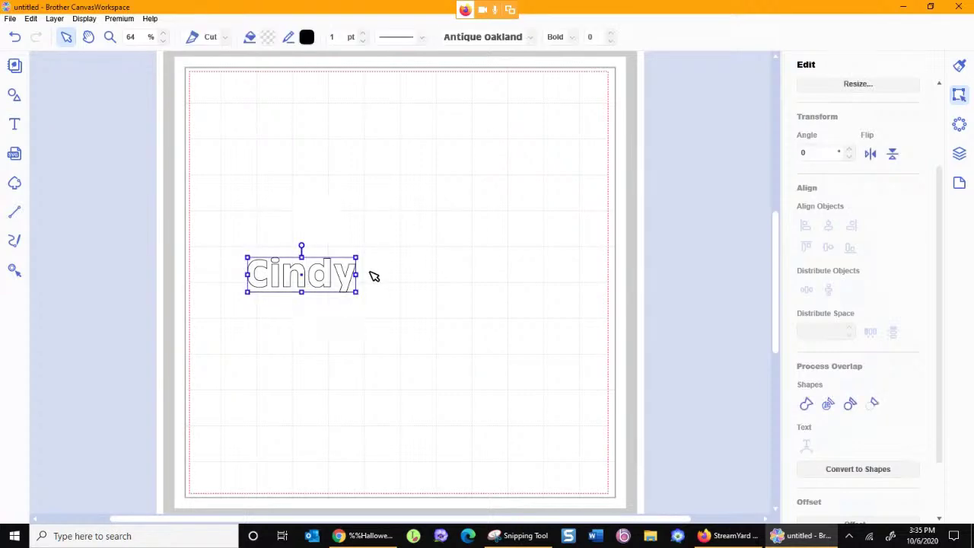
- Change the name text's font to Liverpool and enlarge it to about twice its size
left_click(531, 39)
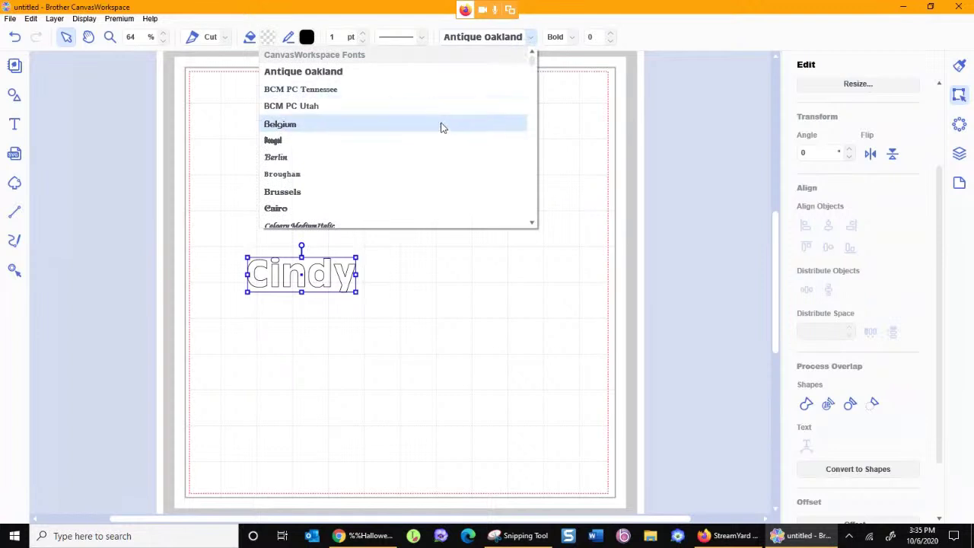
scroll(440, 137, "down", 3)
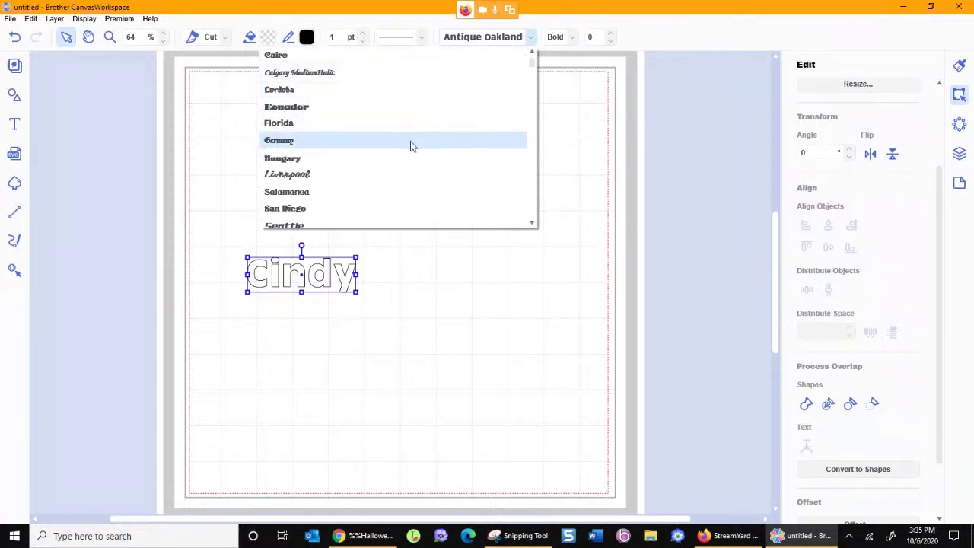
scroll(409, 141, "down", 1)
key("Escape")
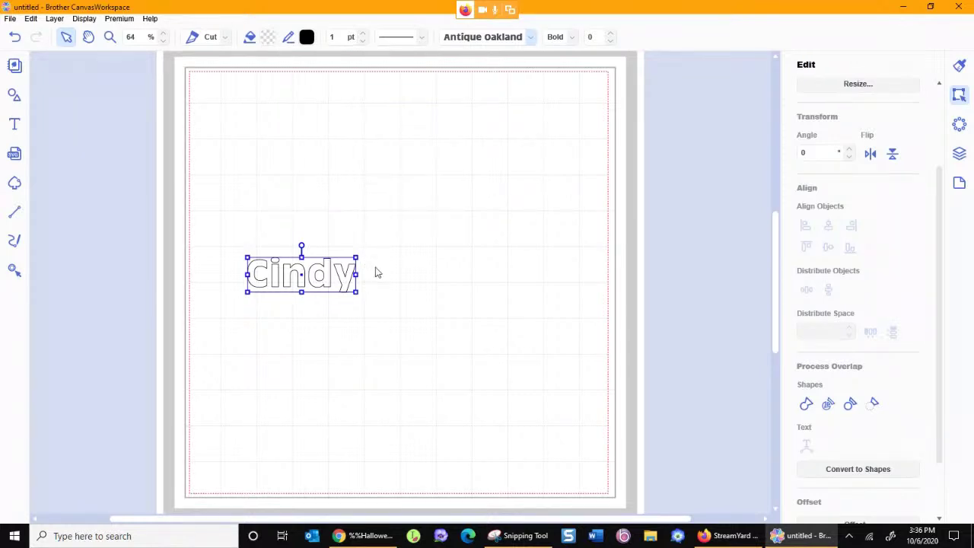
key("Return")
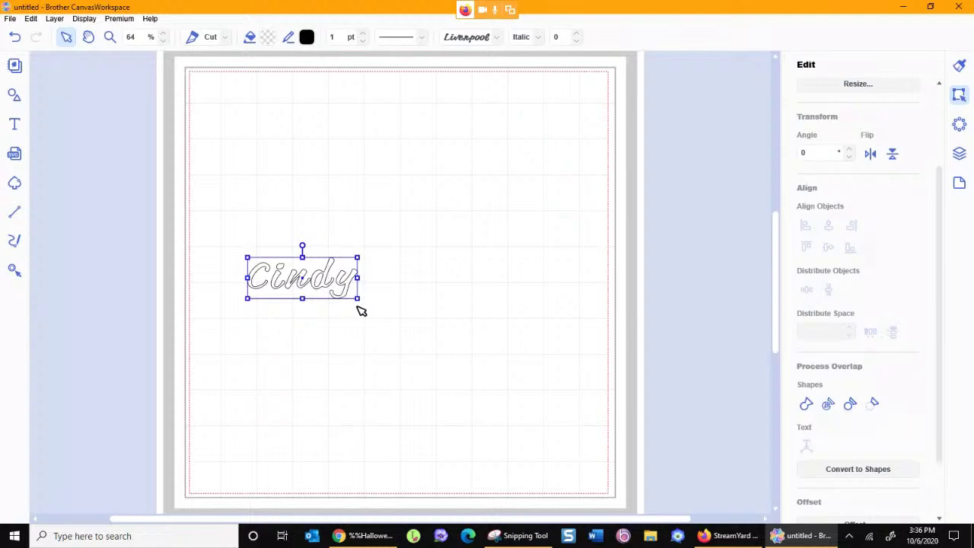
left_click_drag(358, 299, 473, 342)
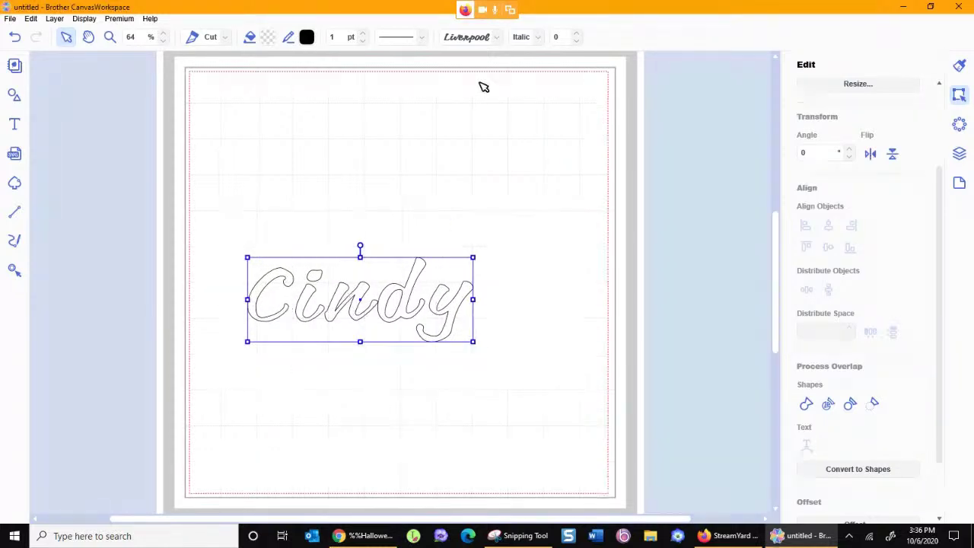
- Reduce the name text's character spacing to -4
left_click(563, 39)
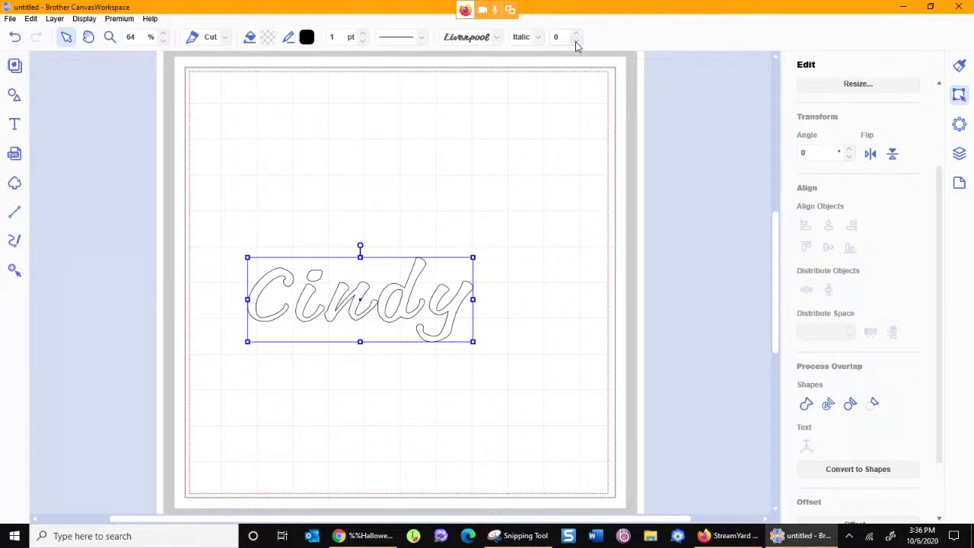
left_click(576, 43)
left_click(576, 43)
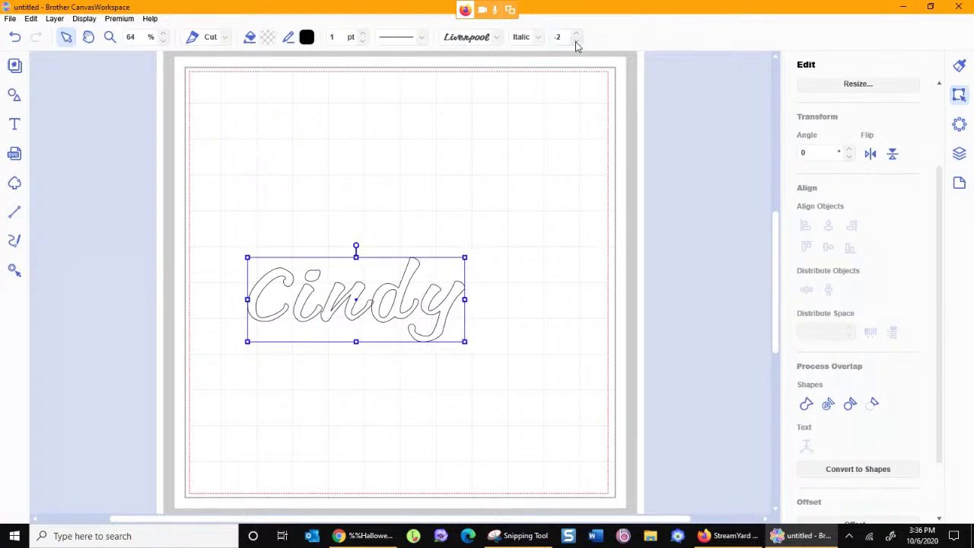
left_click(576, 44)
left_click(576, 44)
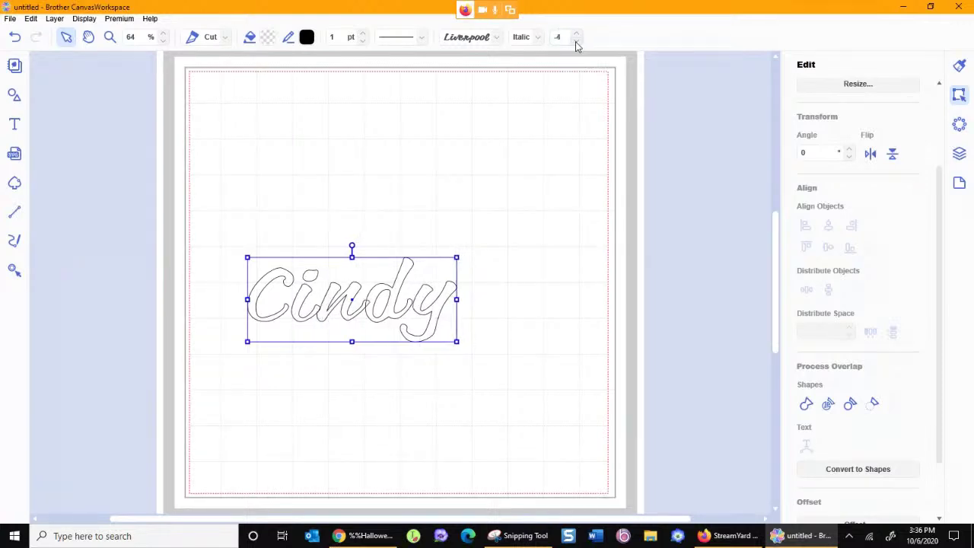
- Reduce the name text's character spacing further to -9 so that the script letters overlap
left_click(576, 44)
left_click(576, 44)
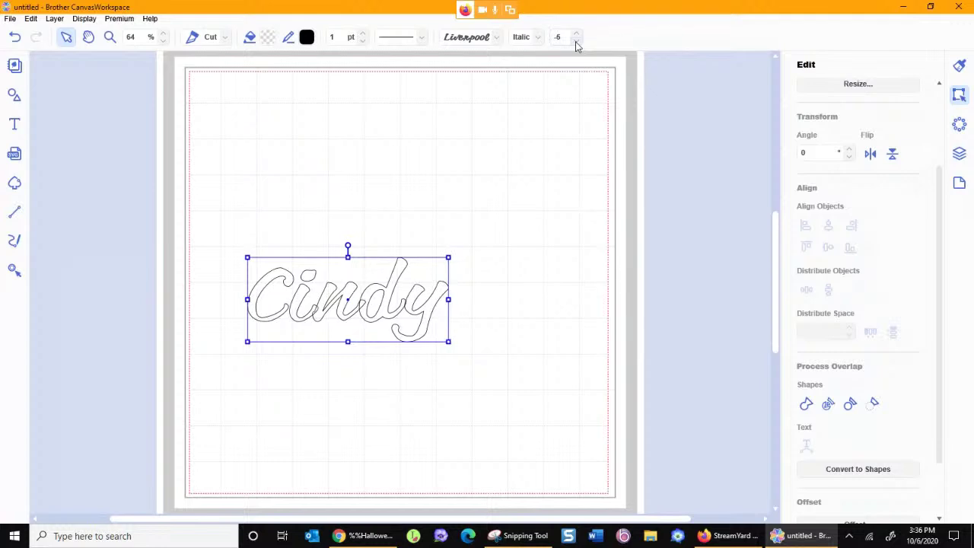
left_click(576, 43)
left_click(575, 43)
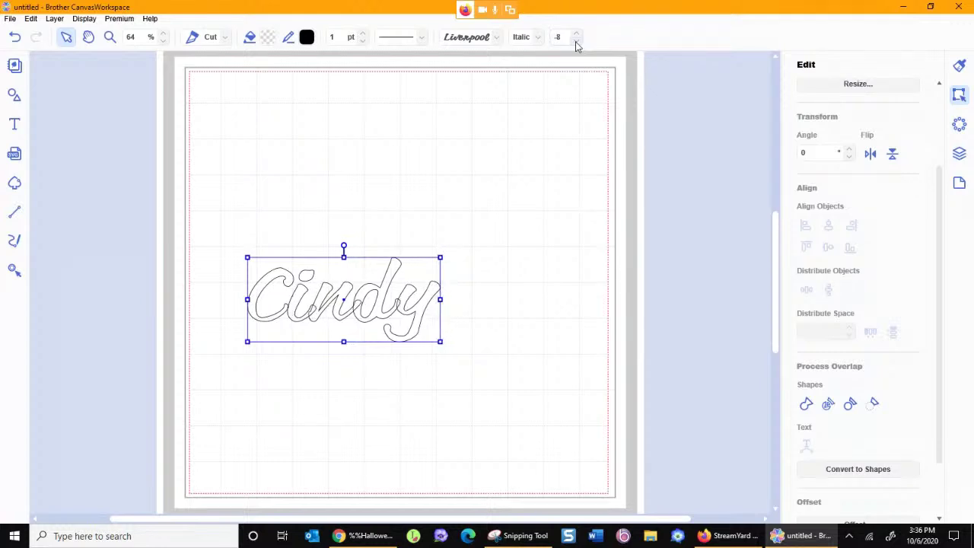
left_click(576, 44)
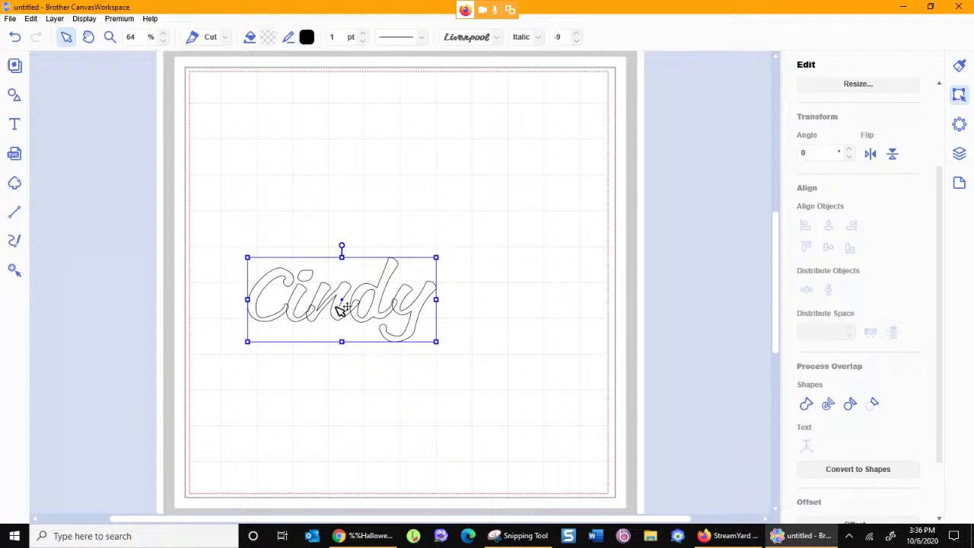
- Merge the name's overlapping letters into one outline with Process Overlap, and undo the merge
left_click(806, 404)
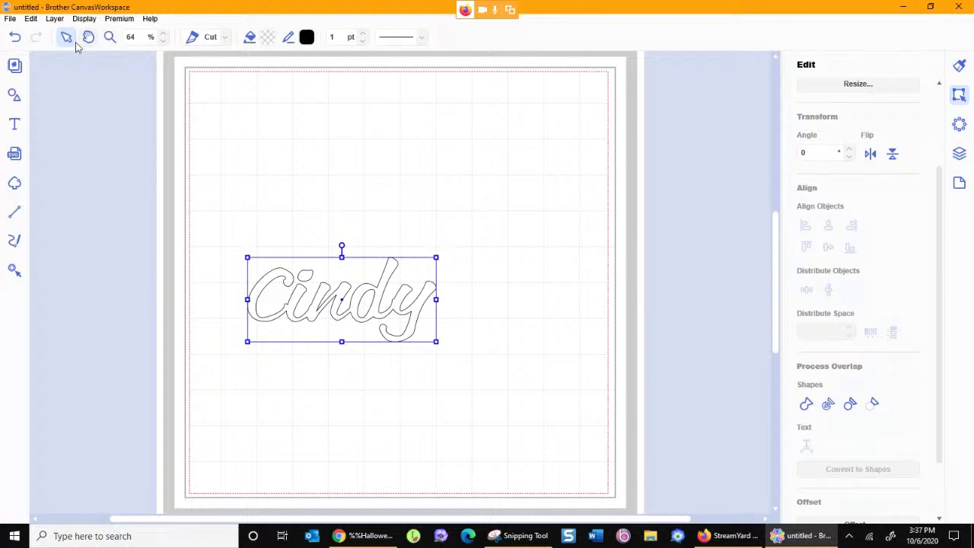
left_click(15, 40)
- Divide the name at its letter overlaps with Process Overlap and pull small overlap pieces and the middle letter out of the word
left_click(301, 302)
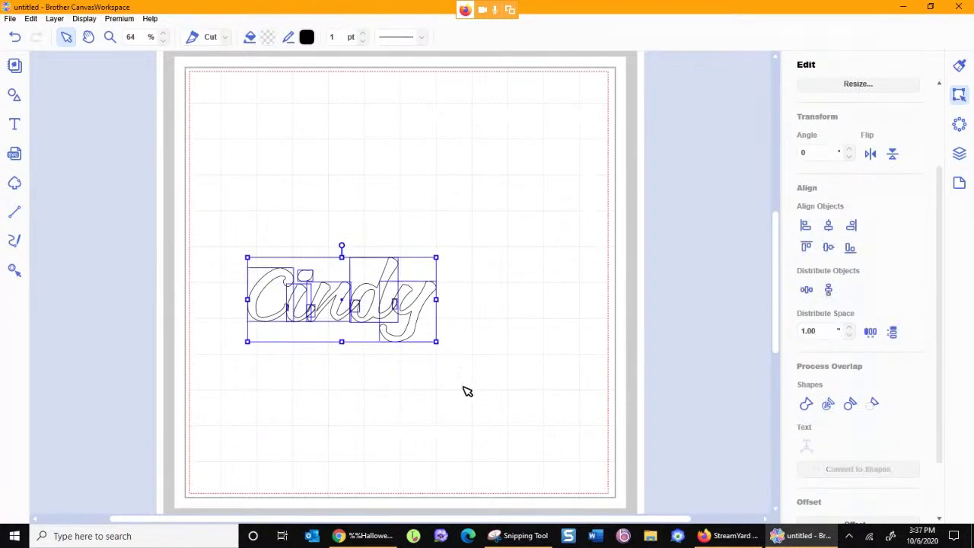
left_click(339, 332)
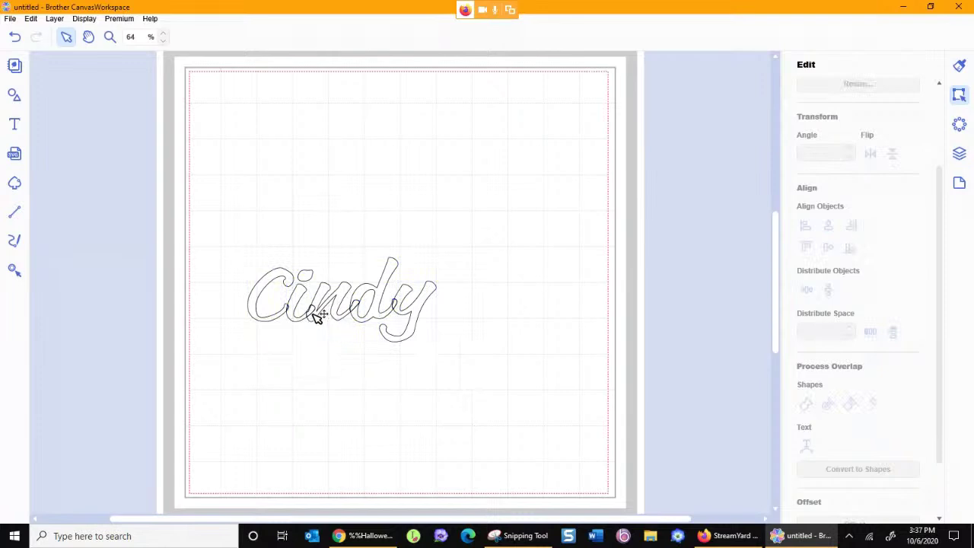
left_click_drag(312, 307, 332, 385)
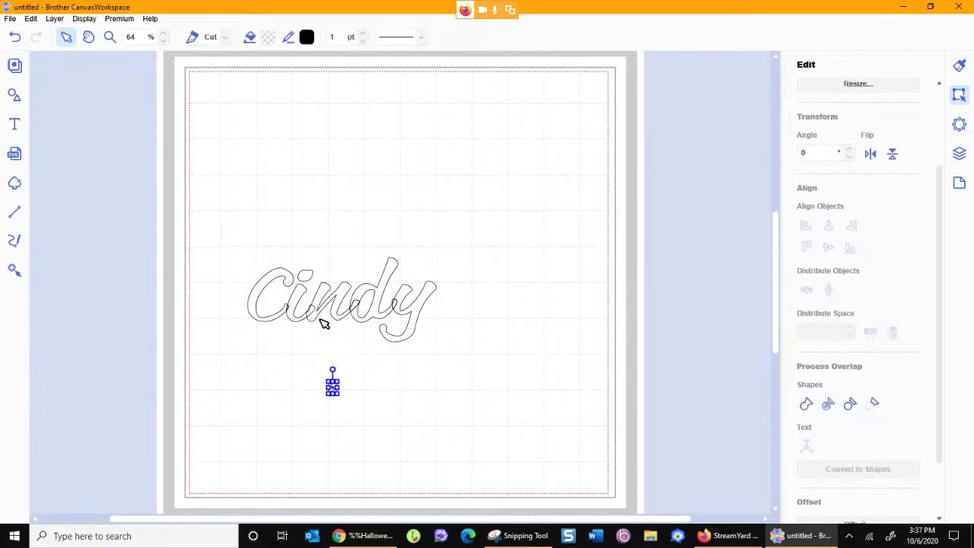
left_click_drag(319, 317, 364, 352)
left_click_drag(326, 294, 348, 239)
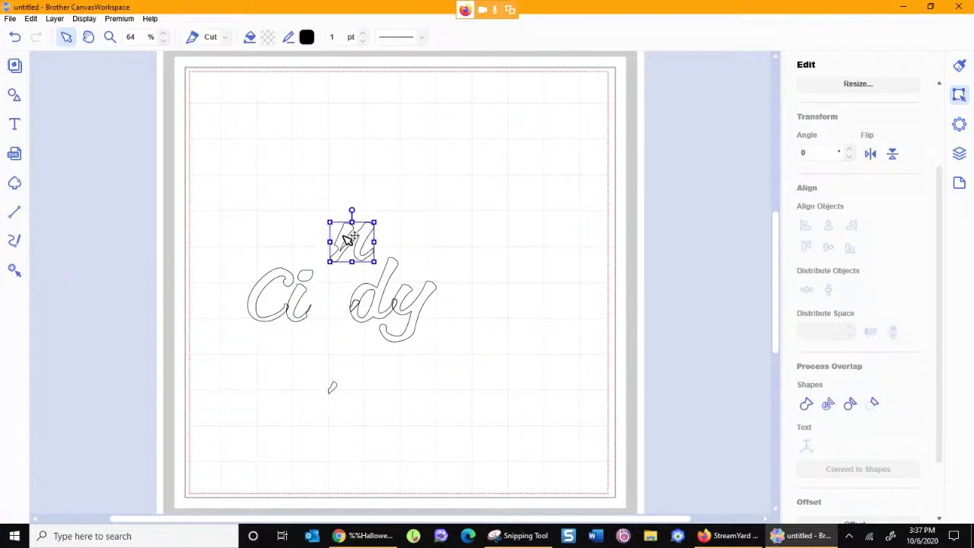
left_click(315, 312)
left_click(315, 312)
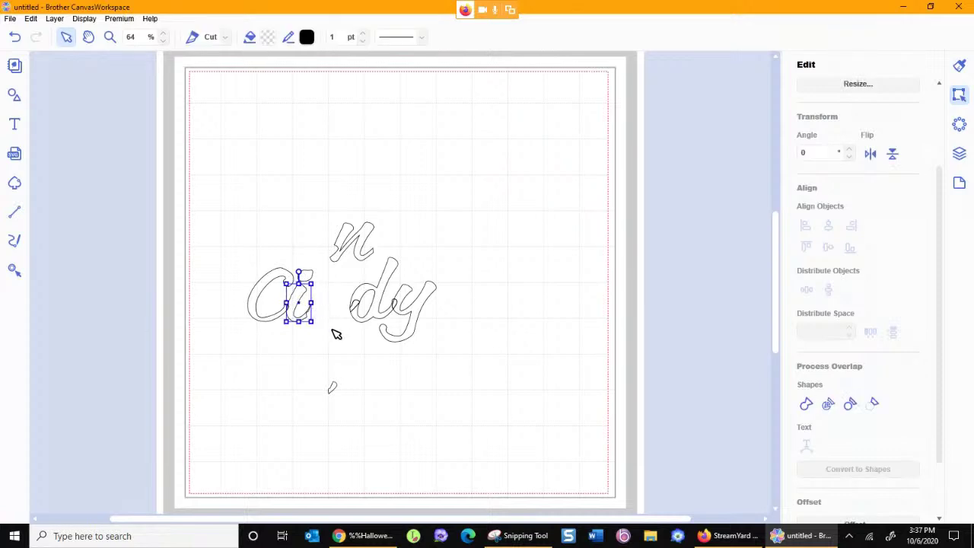
left_click_drag(358, 304, 390, 392)
left_click_drag(396, 302, 445, 385)
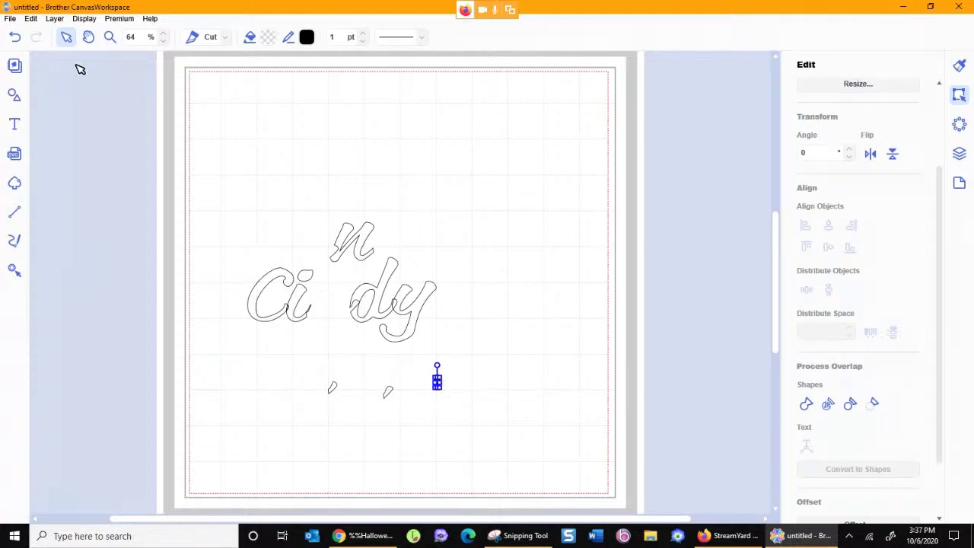
- Undo the division of the letters and move the whole name toward the centre of the mat
left_click(10, 42)
left_click(11, 42)
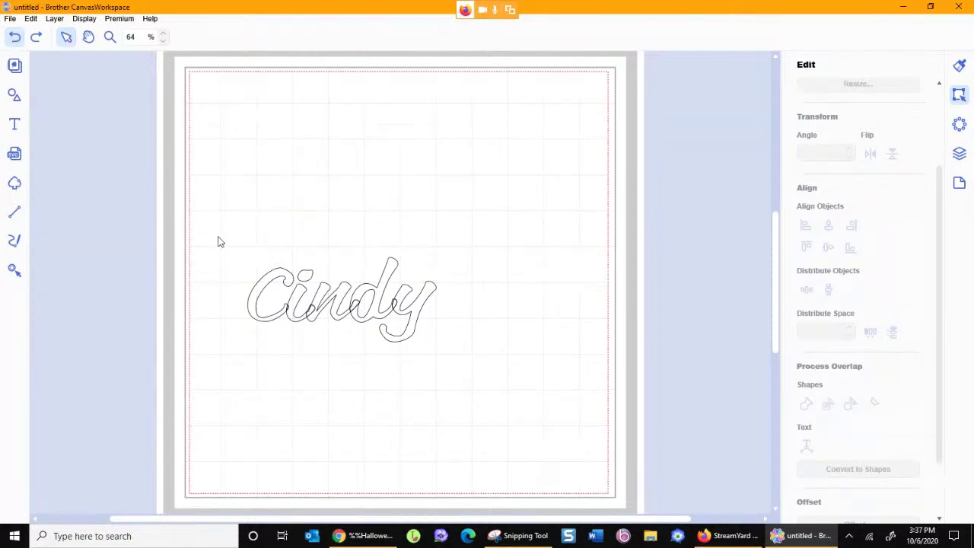
left_click_drag(346, 318, 385, 291)
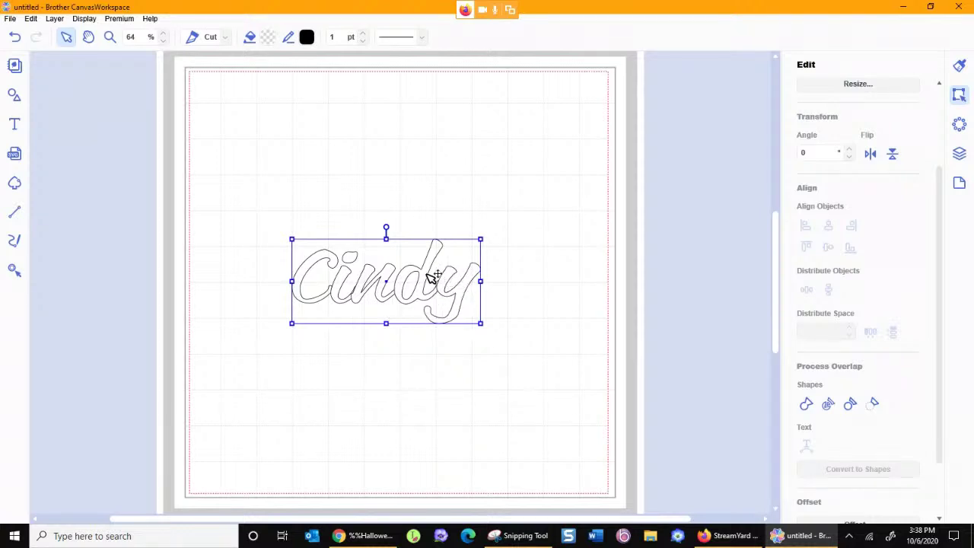
- Nudge the processed name slightly up and to the right, and undo that nudge
left_click(480, 226)
left_click(437, 264)
mouse_move(436, 265)
left_mouse_down()
mouse_move(444, 246)
mouse_move(440, 263)
left_mouse_up()
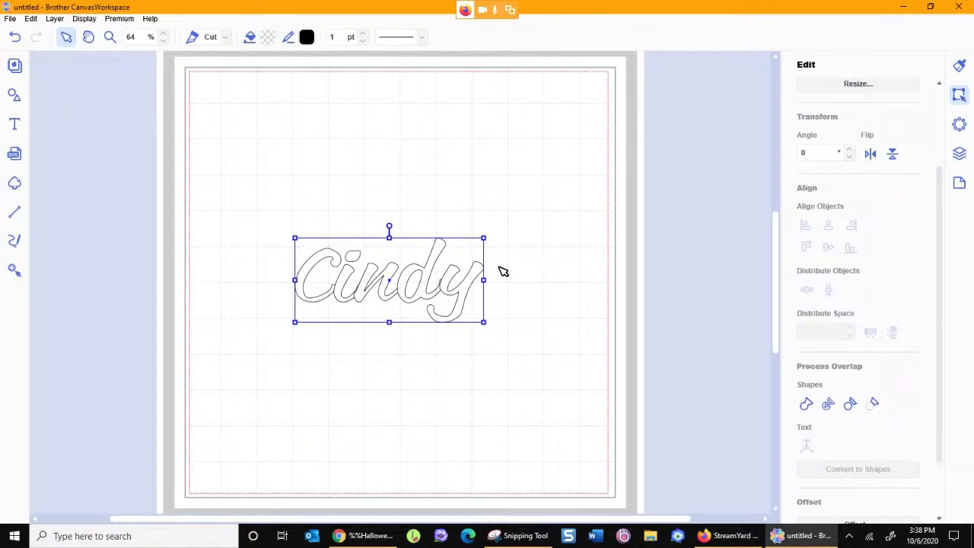
left_click(15, 37)
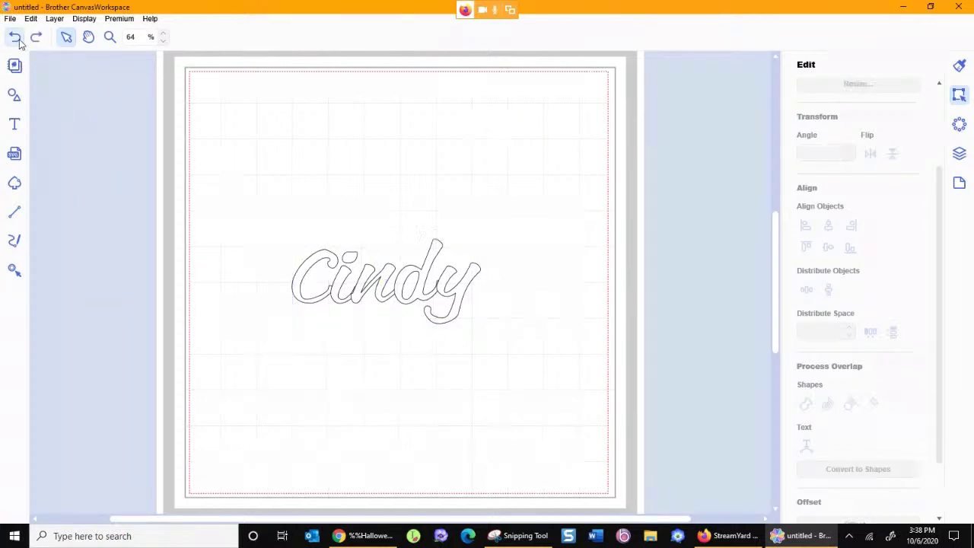
left_click(464, 296)
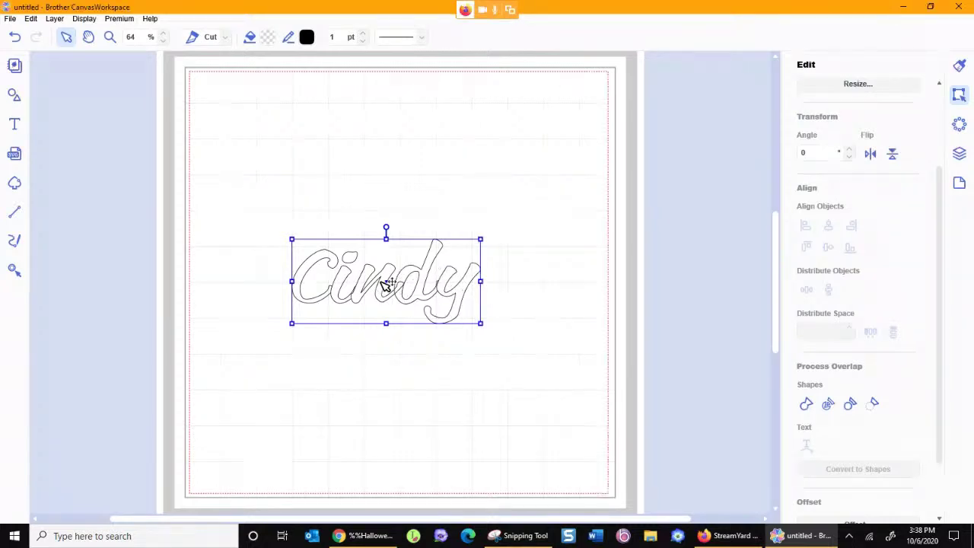
left_click(404, 290)
left_click(403, 289)
- Undo the overlap processing and the move of the name, and redo the character spacing changes that get undone too
left_click(15, 39)
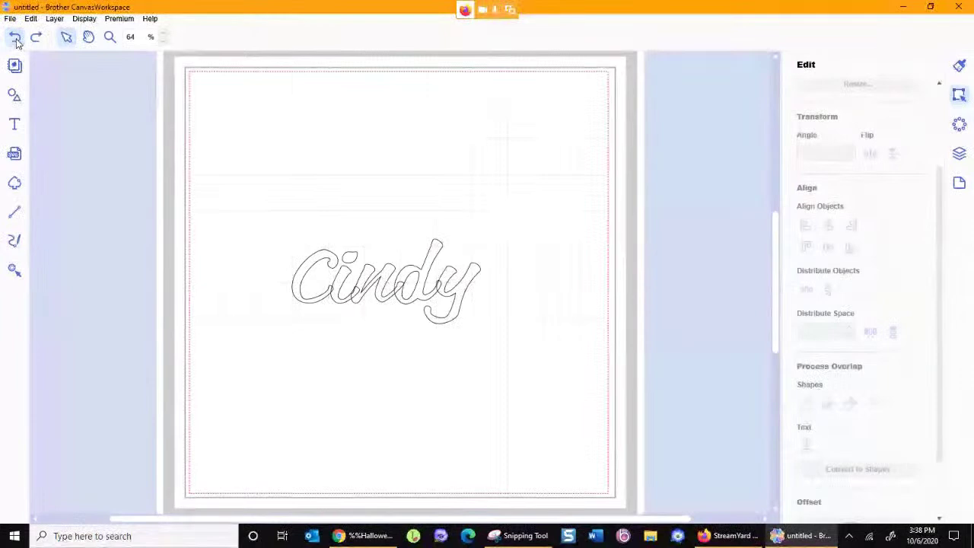
left_click(15, 39)
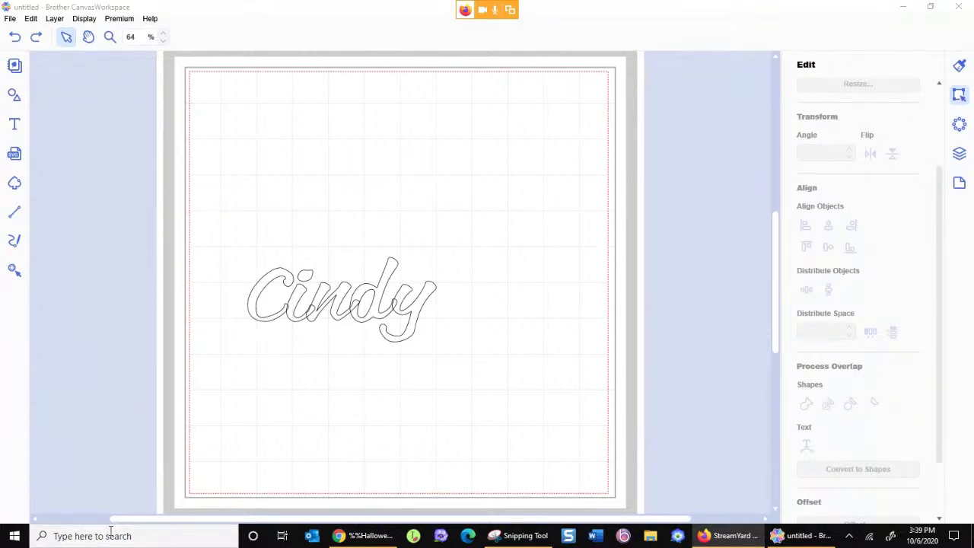
left_click(19, 44)
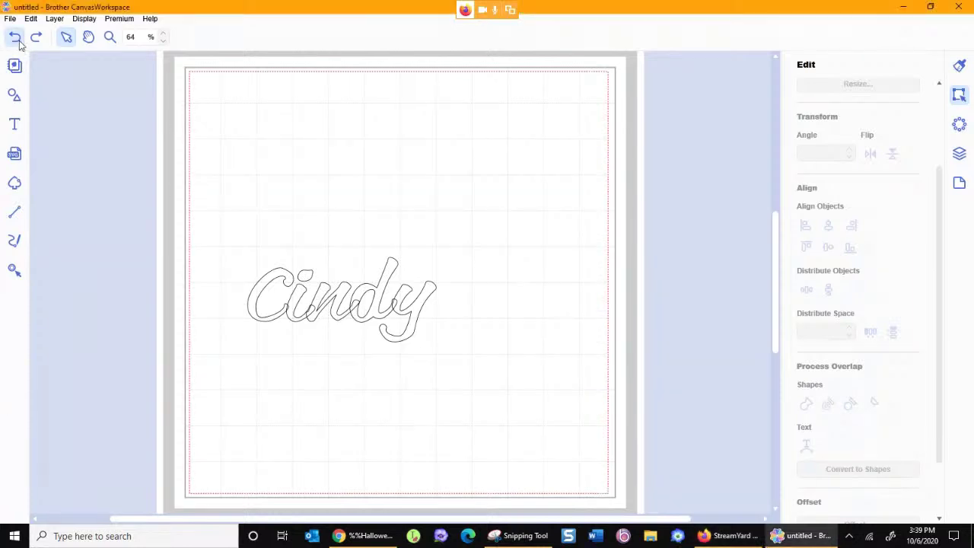
left_click(19, 44)
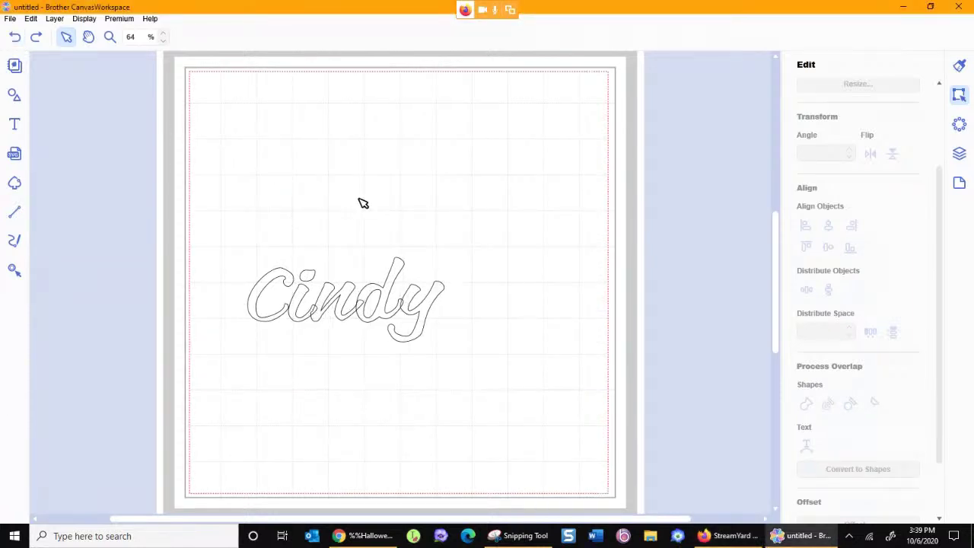
left_click(39, 41)
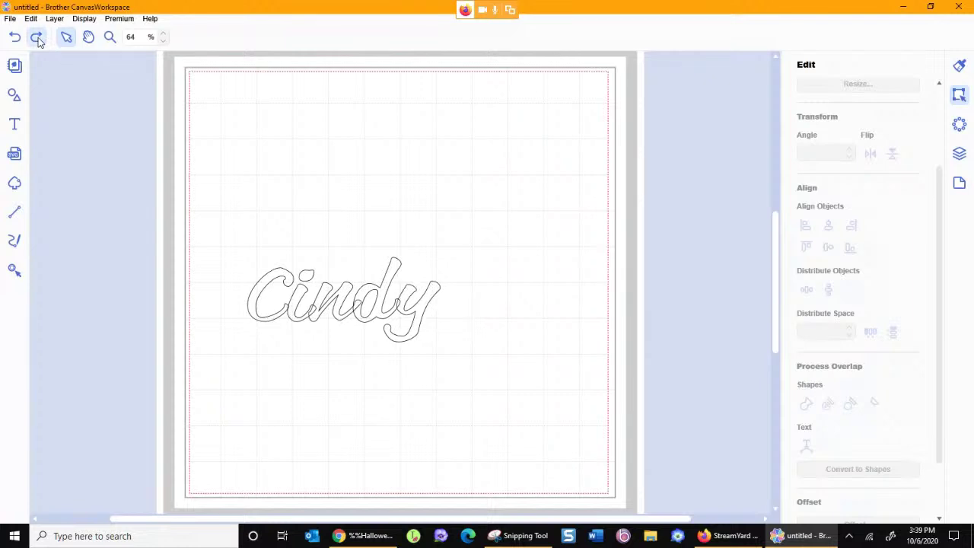
- Merge the name's overlapping letters into one outline with Process Overlap and move it to the upper part of the mat
left_click(380, 308)
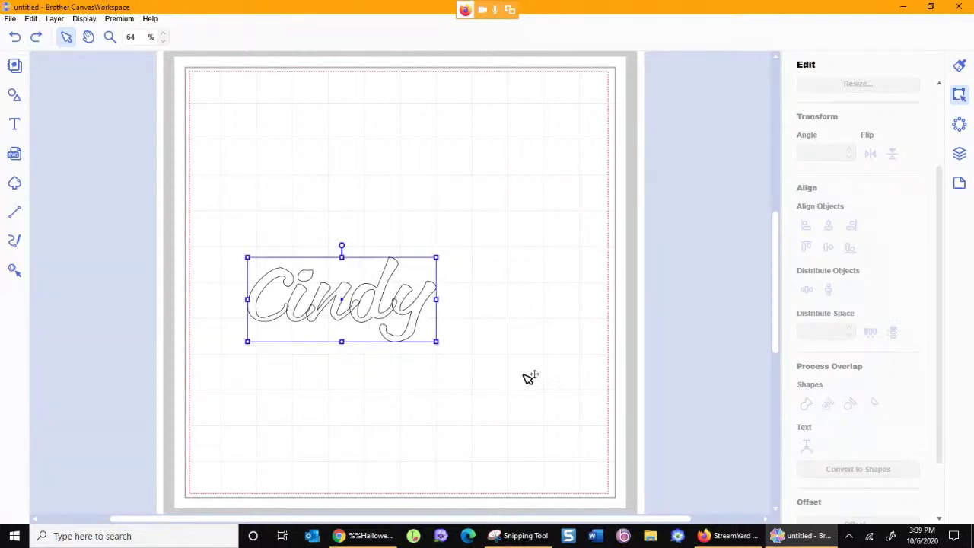
left_click(808, 406)
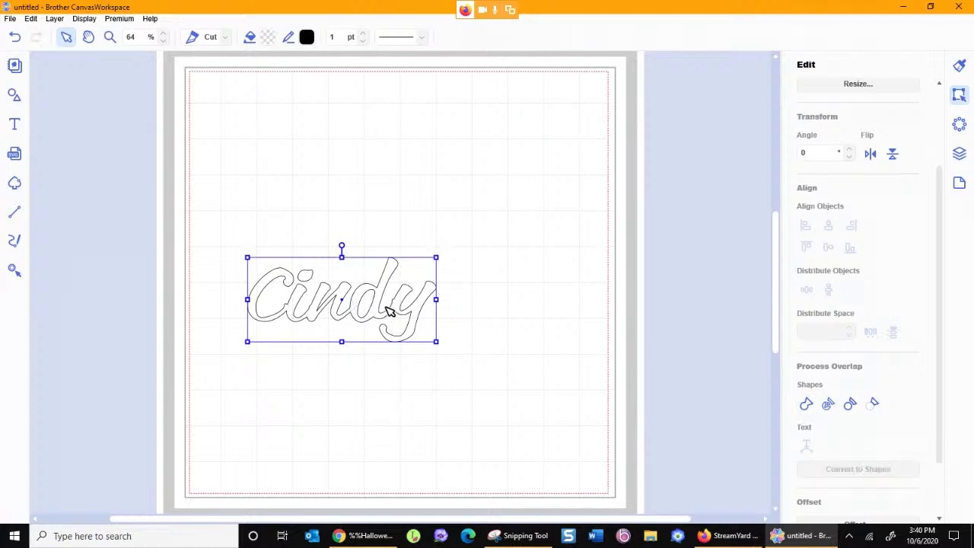
left_click_drag(400, 312, 461, 182)
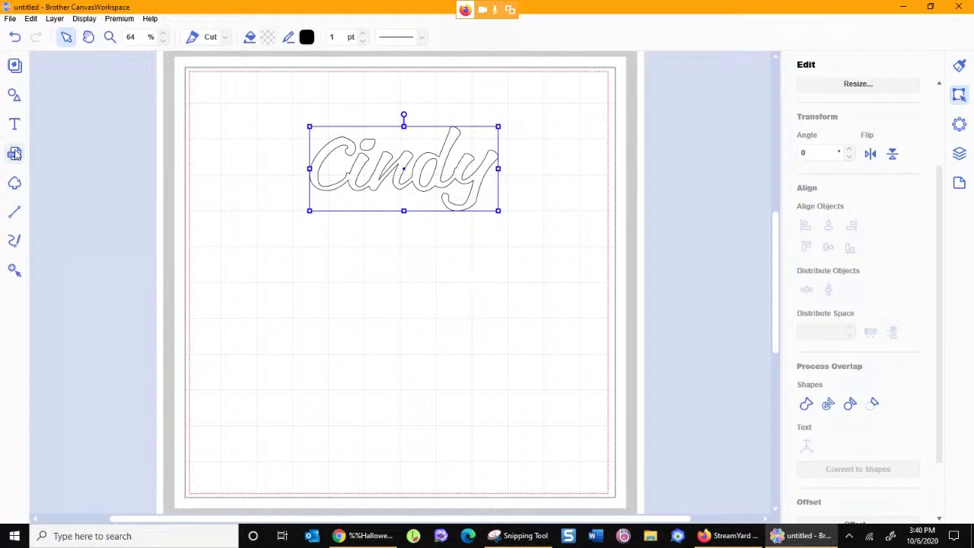
- Add a plain ellipse below the name and enlarge it to about eight grid squares wide and five high
left_click(14, 95)
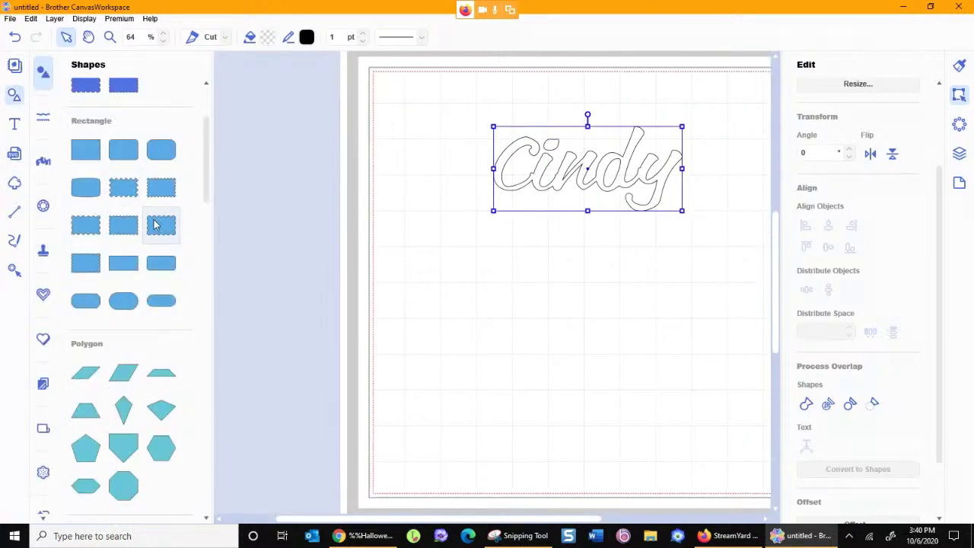
scroll(153, 384, "down", 6)
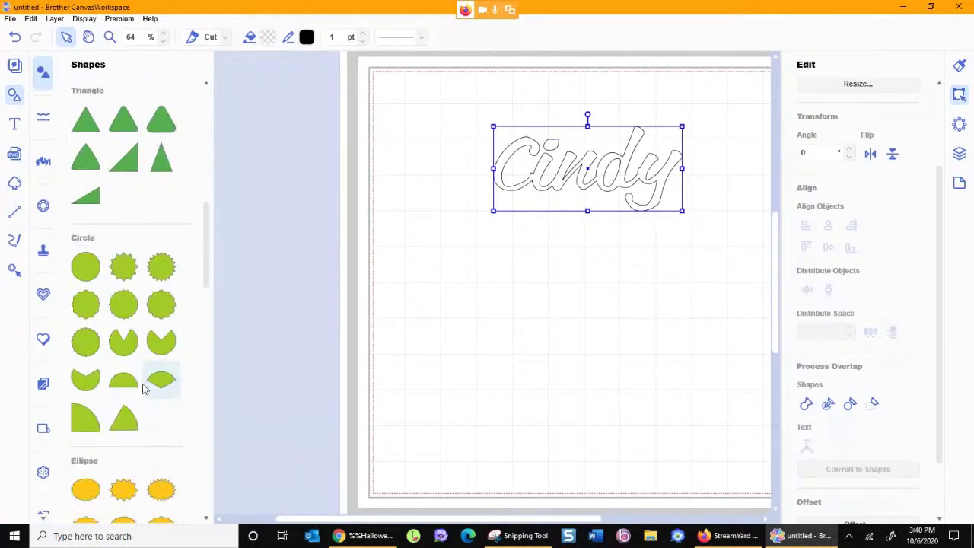
scroll(140, 388, "down", 2)
left_click_drag(87, 344, 205, 339)
left_click_drag(570, 303, 547, 306)
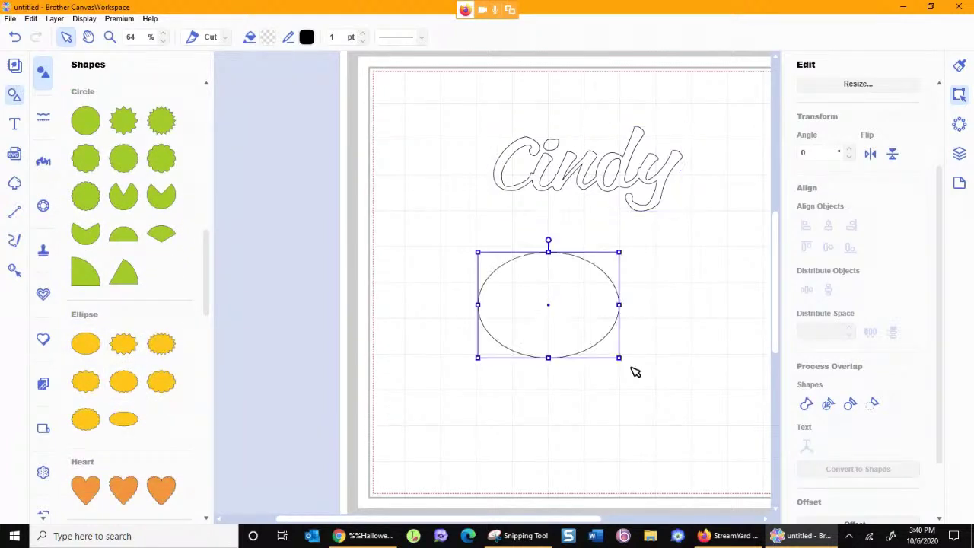
left_click_drag(618, 358, 708, 411)
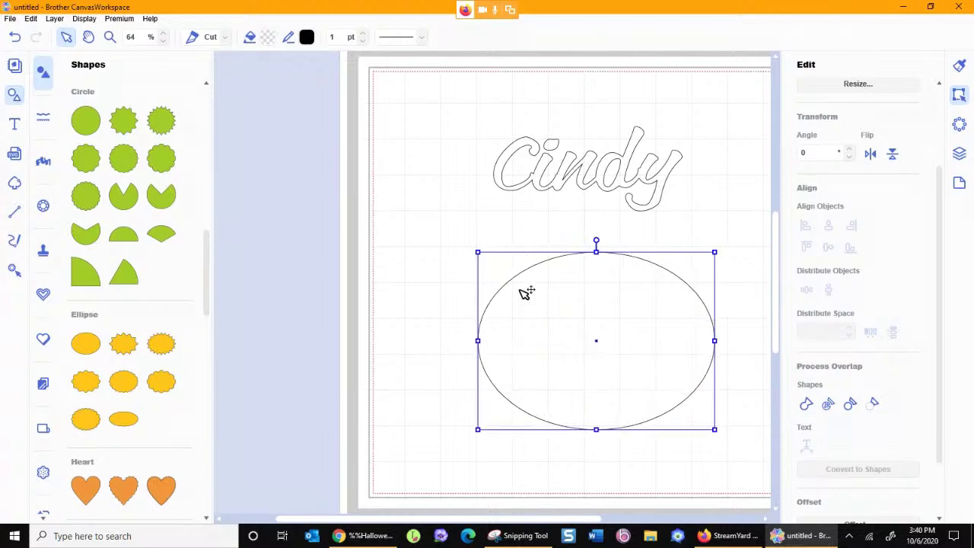
left_click_drag(477, 339, 416, 341)
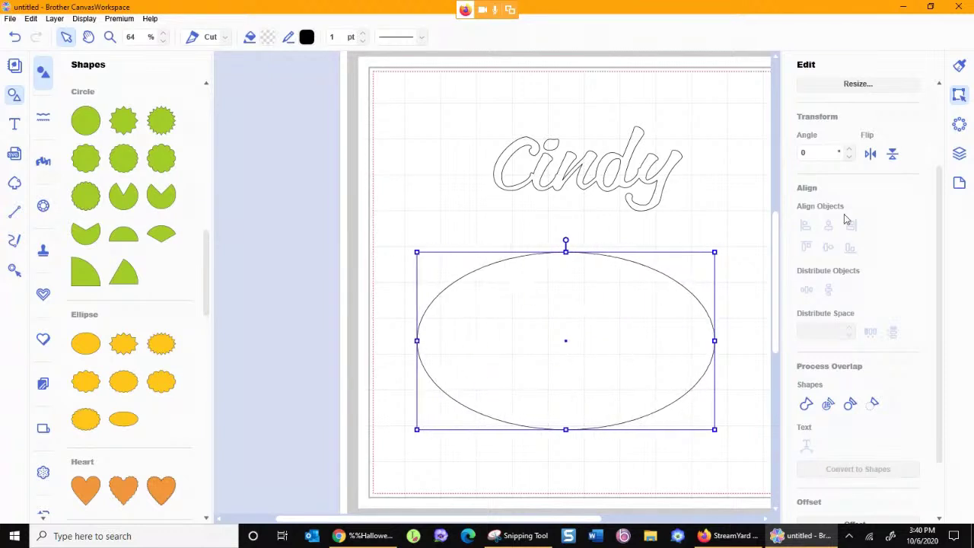
- Fill the ellipse with light blue from the colour palette
left_click(959, 67)
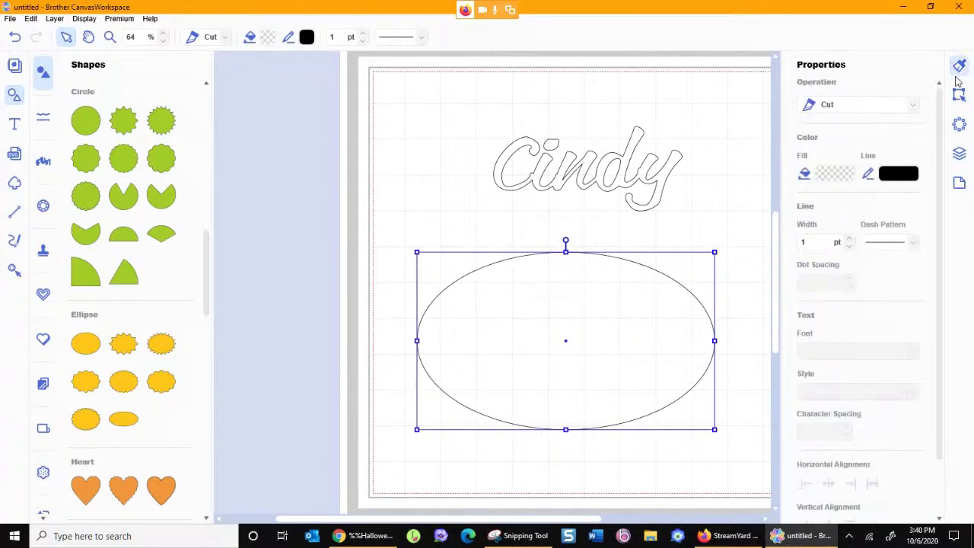
left_click(850, 177)
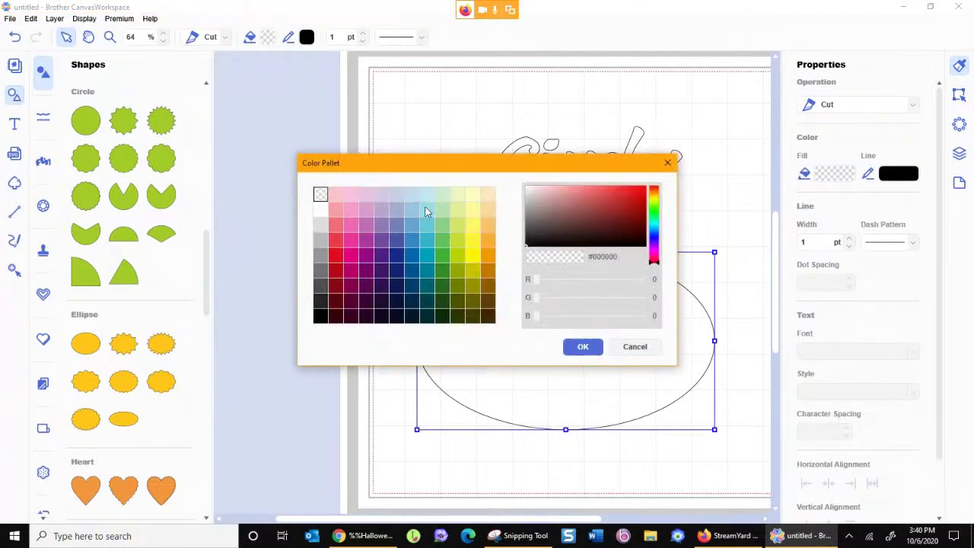
left_click(426, 211)
left_click(583, 347)
- Fill the merged name with lime green from the colour palette
left_click(598, 164)
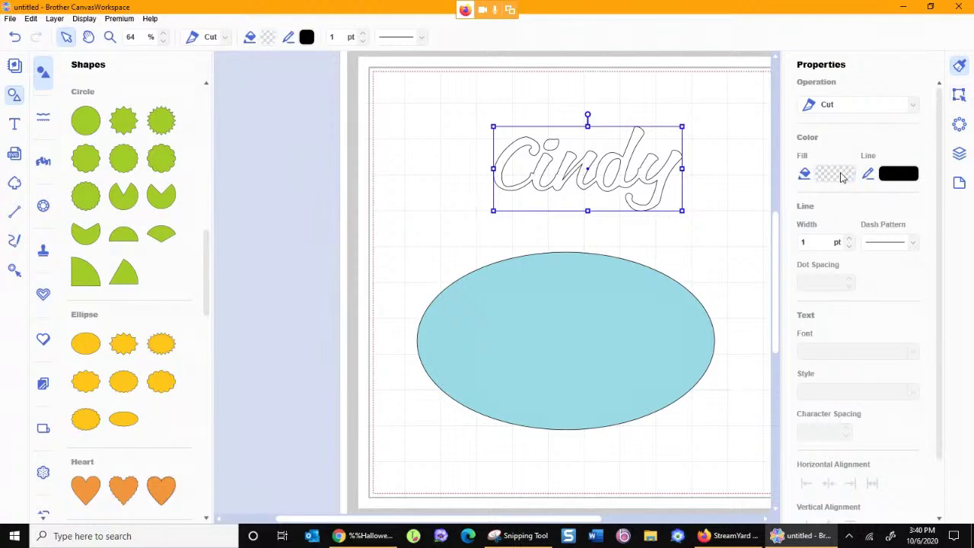
left_click(837, 175)
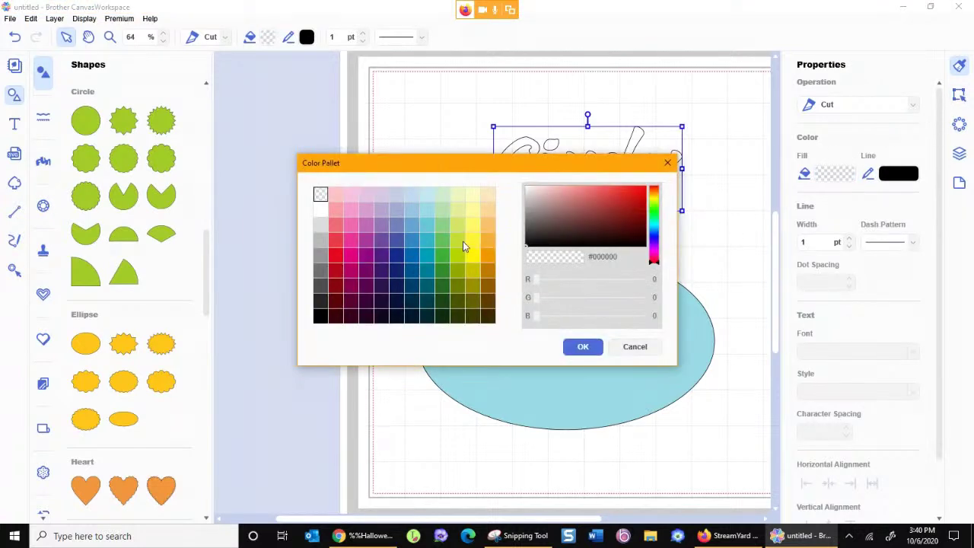
left_click(462, 242)
left_click(581, 346)
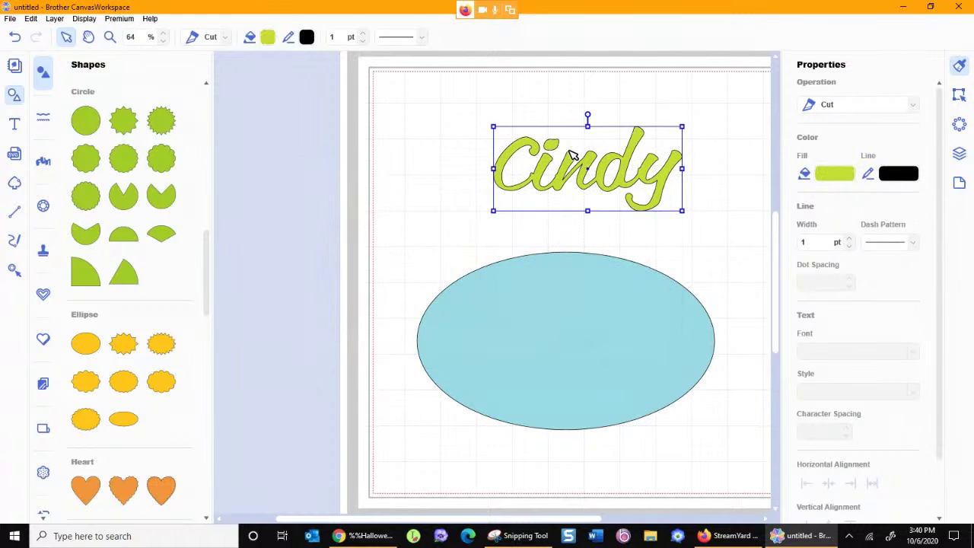
- Move only the green name onto the centre of the light blue ellipse
left_click_drag(578, 200, 550, 326)
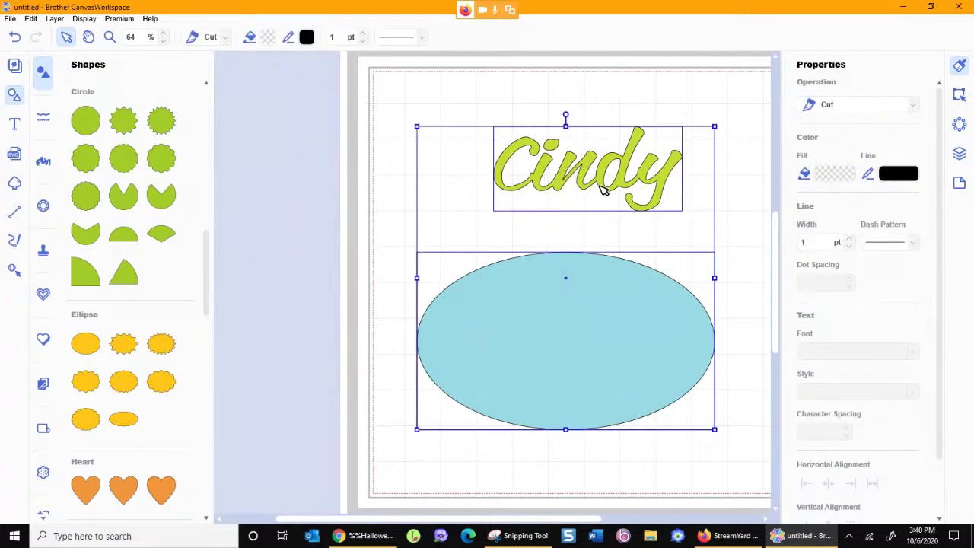
left_click(581, 107)
left_click_drag(593, 168, 570, 336)
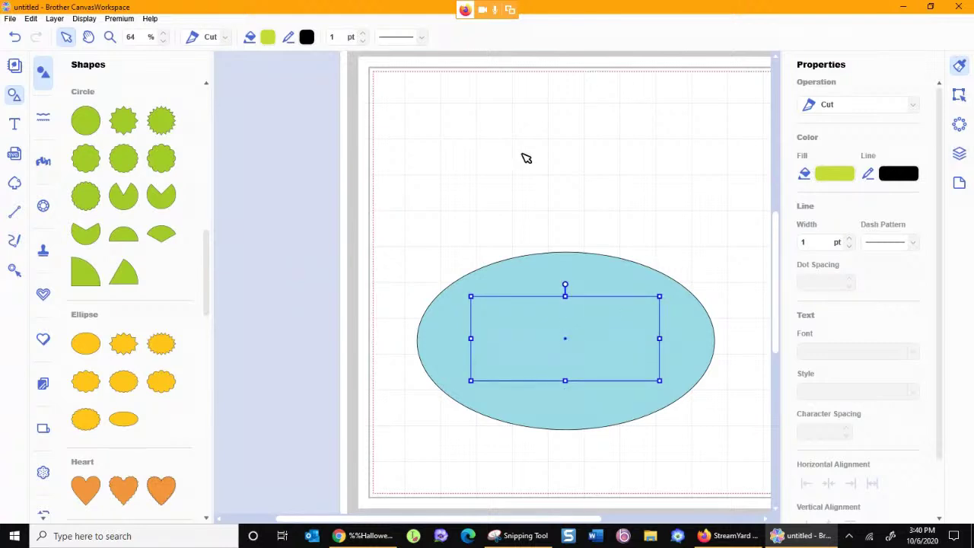
- Move the green name layer above the light blue ellipse layer so the name lies in front
left_click(953, 158)
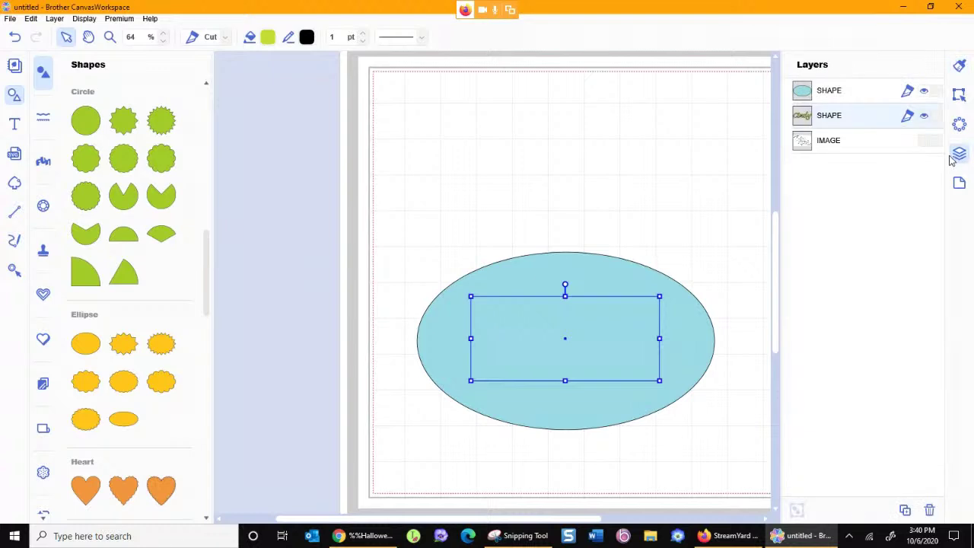
left_click(820, 125)
key("ctrl+shift+Up")
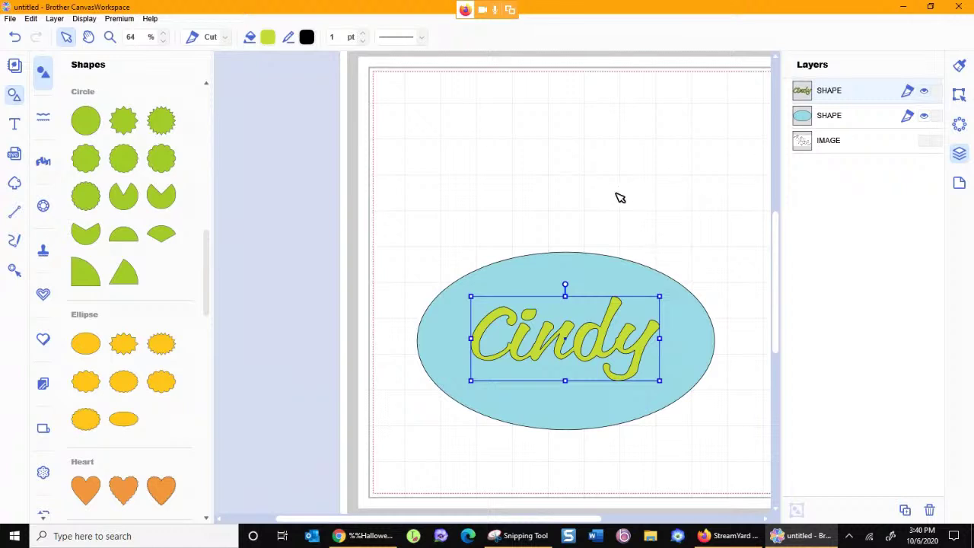
left_click(632, 220)
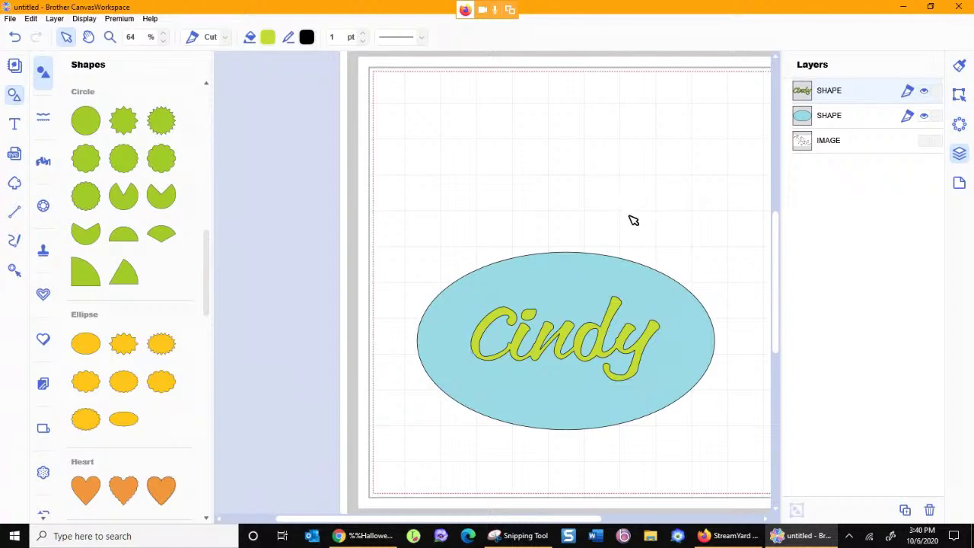
- Undo the name's layer reordering and its move onto the ellipse
left_click(959, 93)
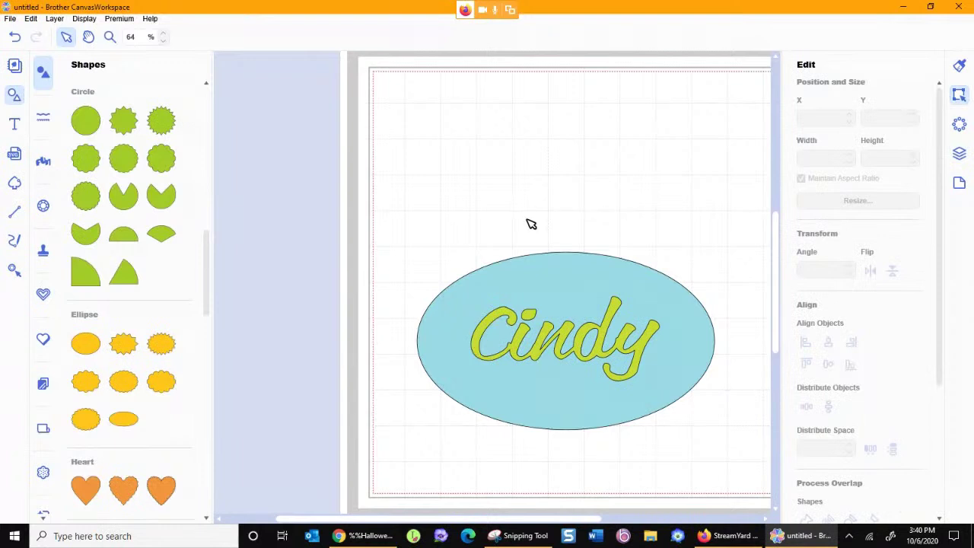
left_click(492, 329)
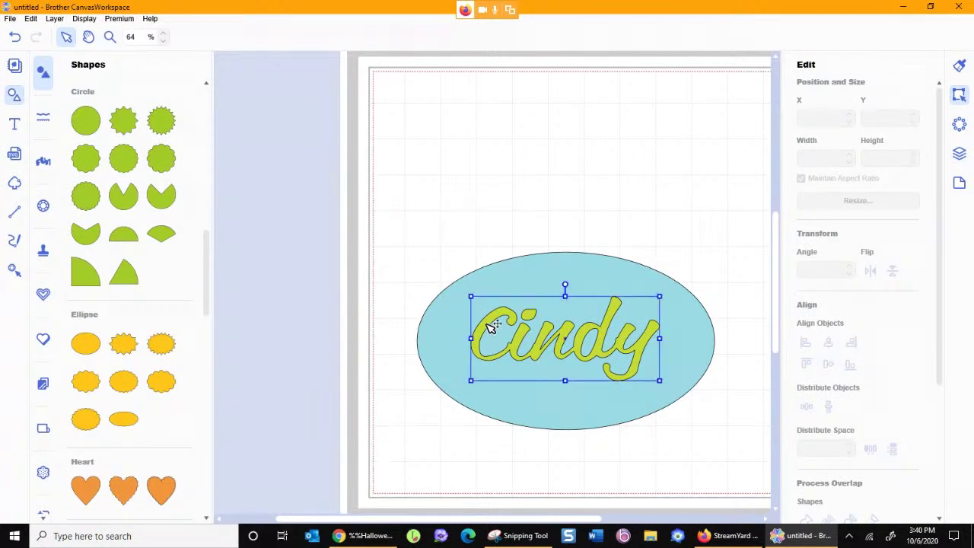
left_click(13, 37)
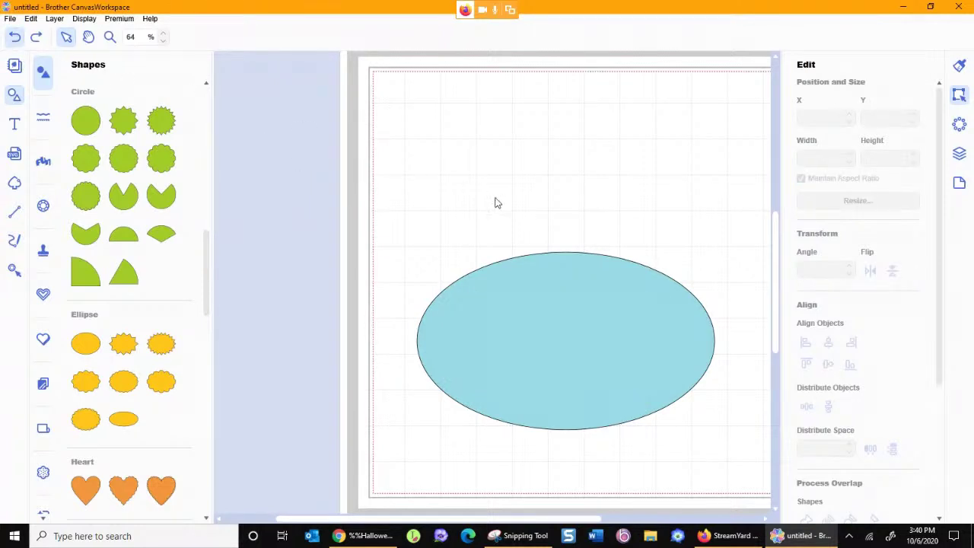
key("ctrl+z")
- Cut and paste the green name to bring it to the front, and place it on the centre of the light blue ellipse
left_click(543, 179)
left_click_drag(543, 179, 520, 178)
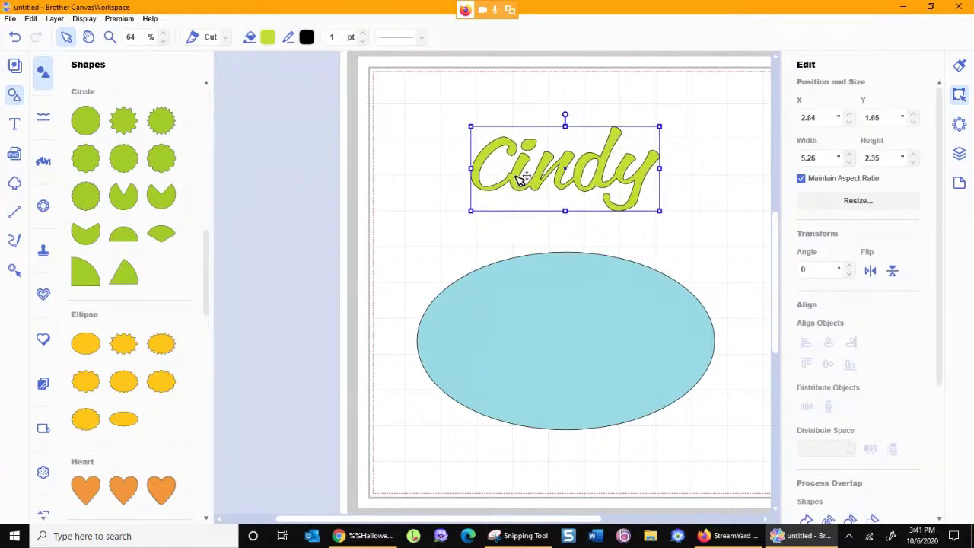
key("Delete")
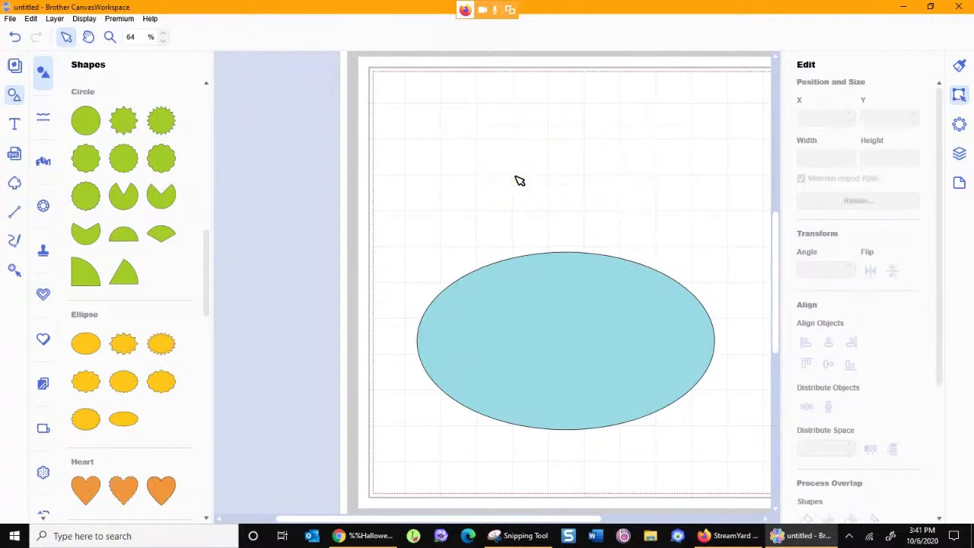
key("ctrl+z")
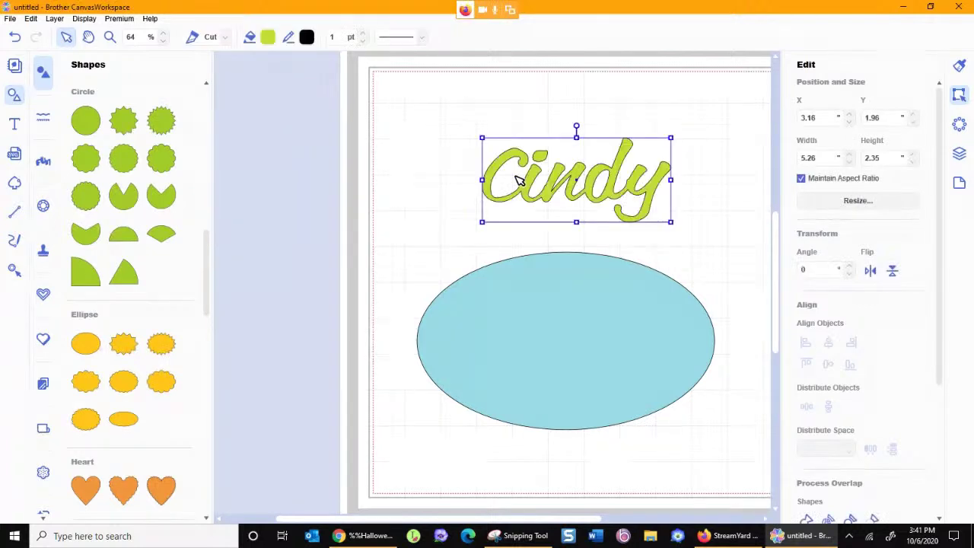
left_click_drag(541, 173, 532, 334)
left_click(687, 441)
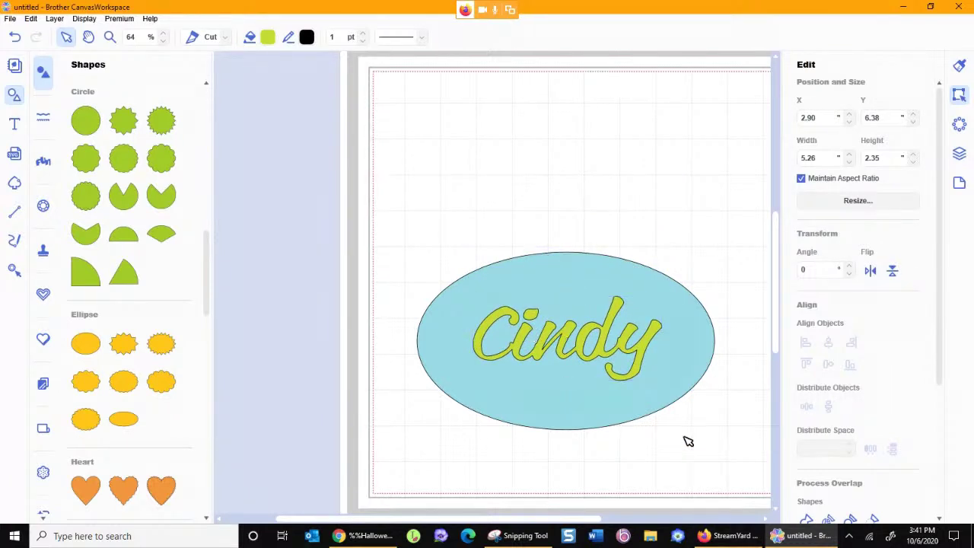
- Align the name and ellipse horizontally, trying the left and right alignments before settling on centre
left_click_drag(397, 224, 736, 455)
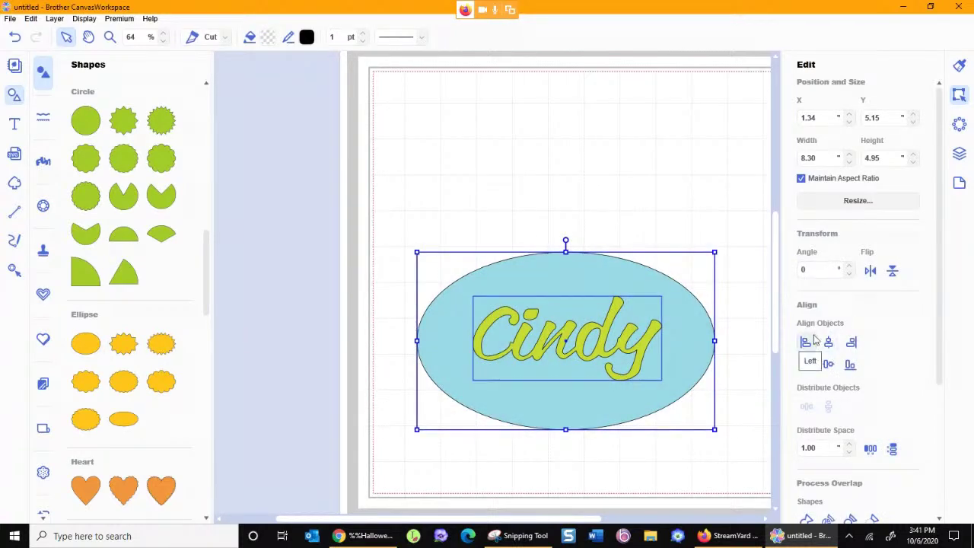
left_click(806, 343)
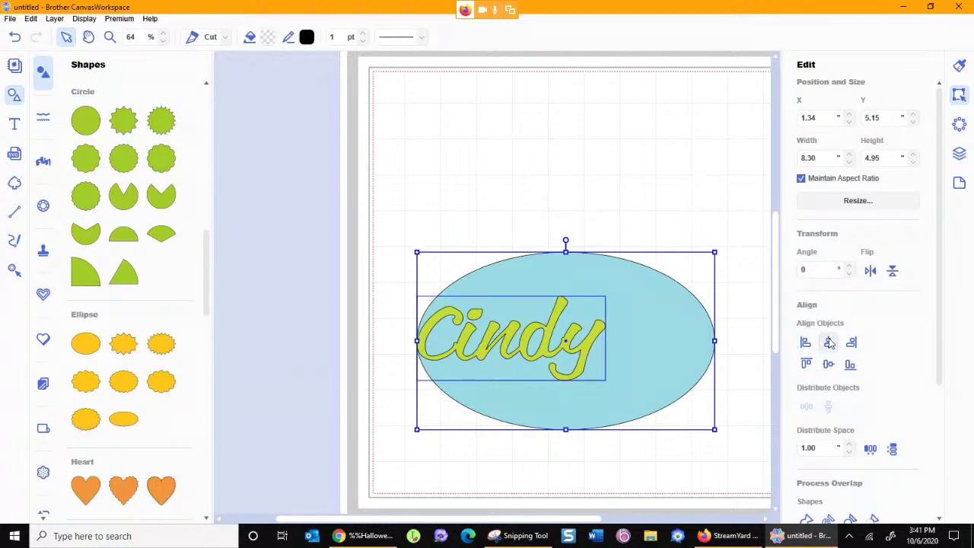
left_click(829, 343)
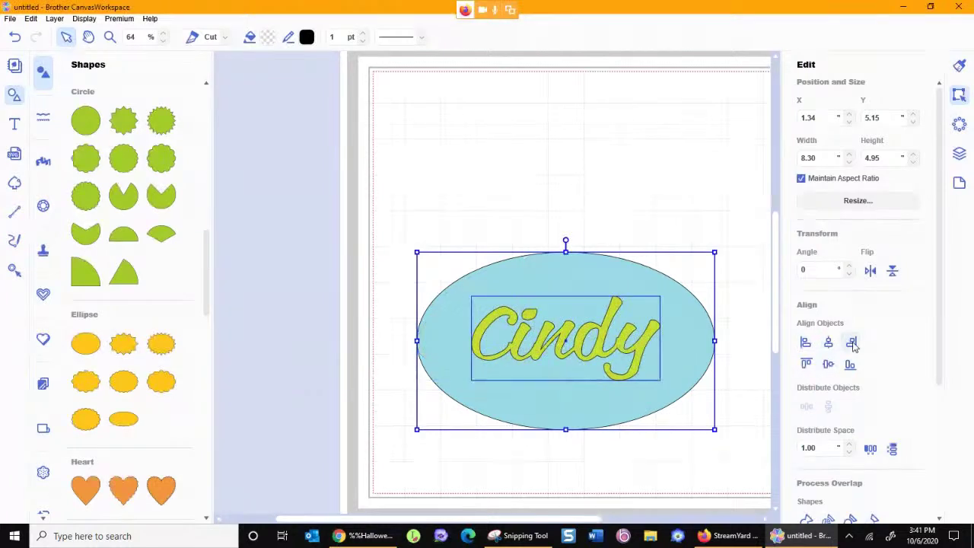
left_click(851, 343)
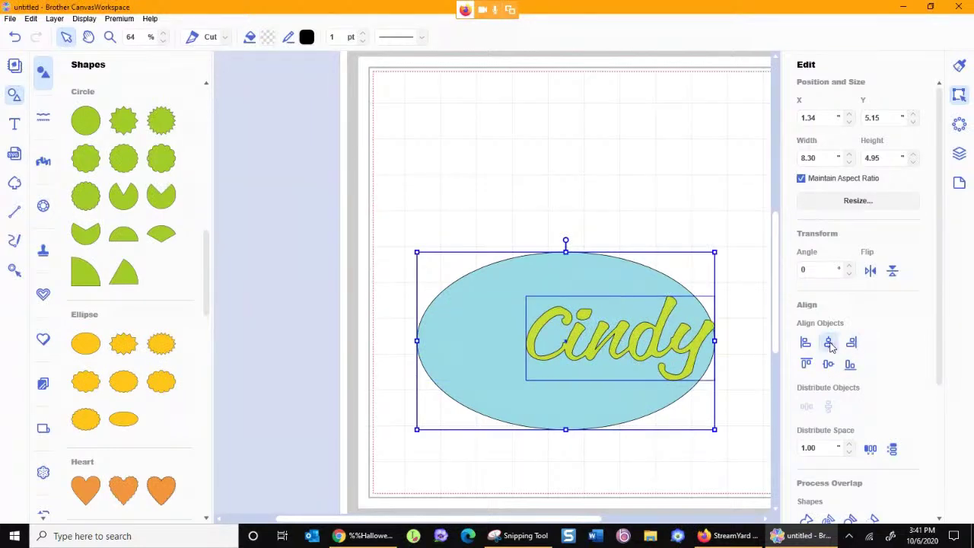
left_click(829, 344)
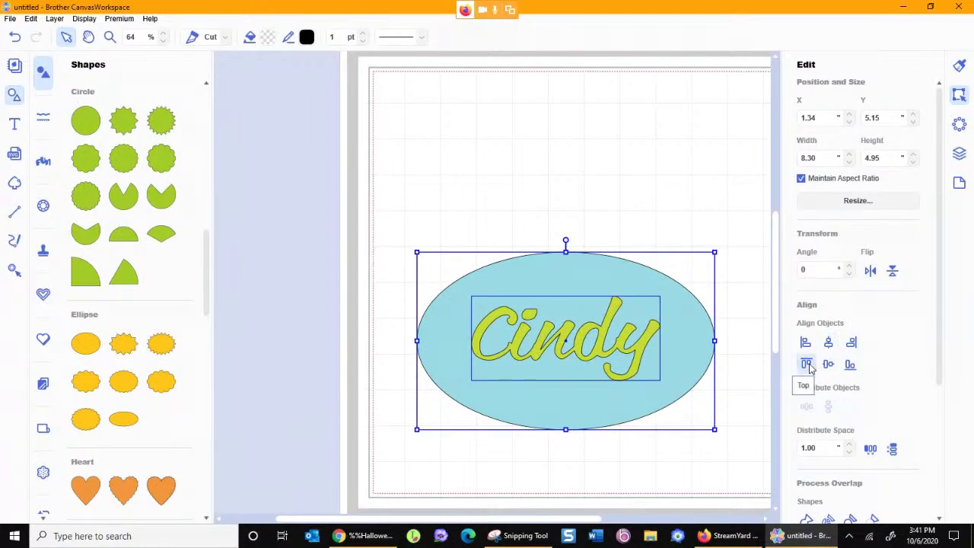
- Align the name and ellipse vertically, trying the top and bottom alignments before settling on the middle
left_click(806, 364)
left_click(828, 366)
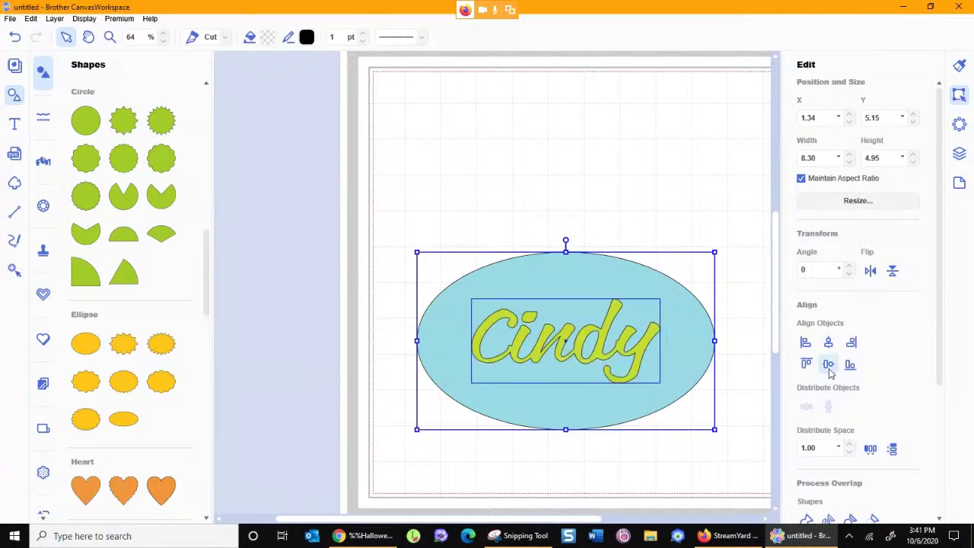
left_click(852, 365)
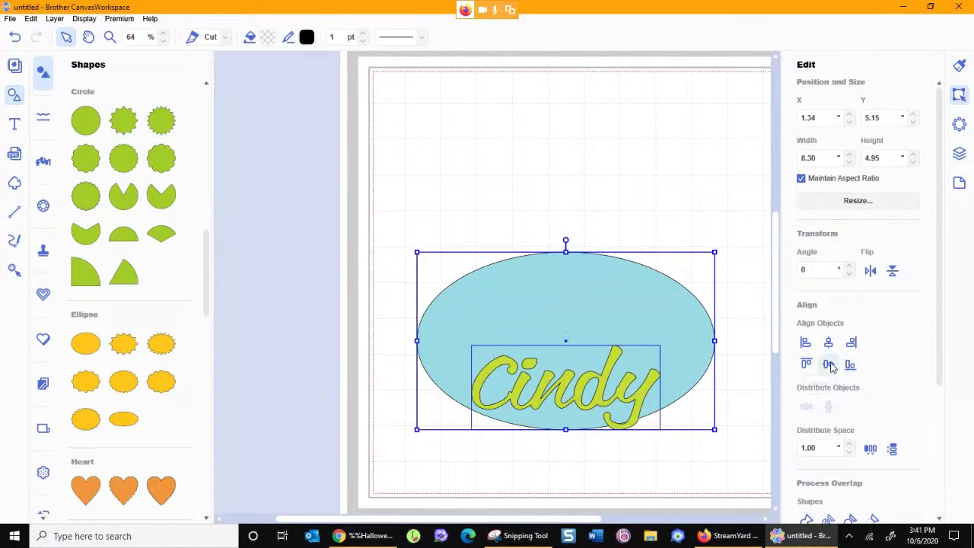
left_click(829, 365)
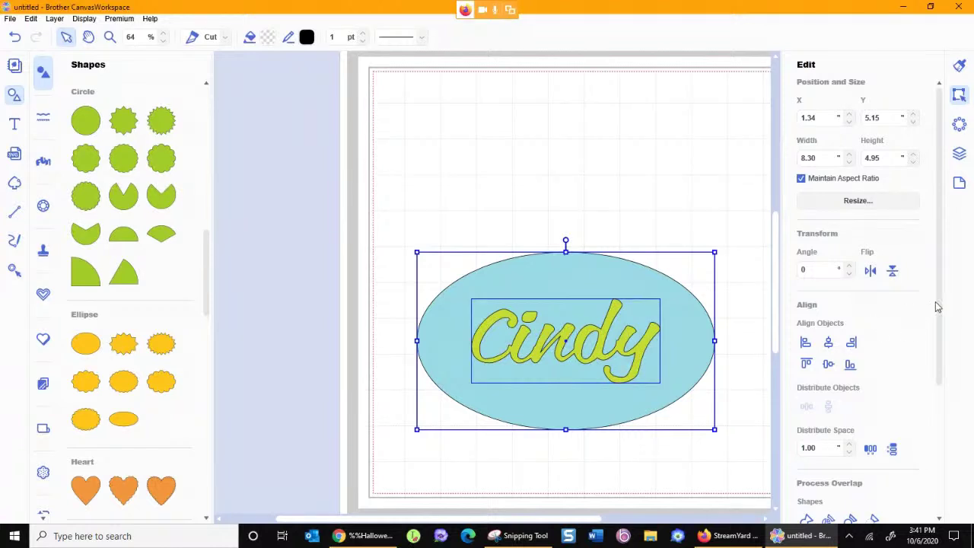
- Weld the name and ellipse into a single shape and check the result in the layer list
scroll(941, 306, "down", 3)
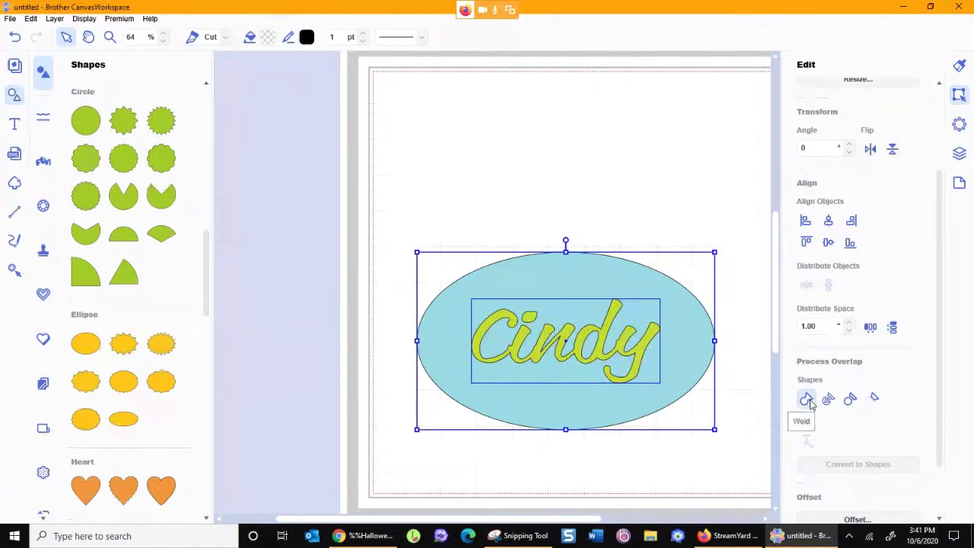
left_click(808, 400)
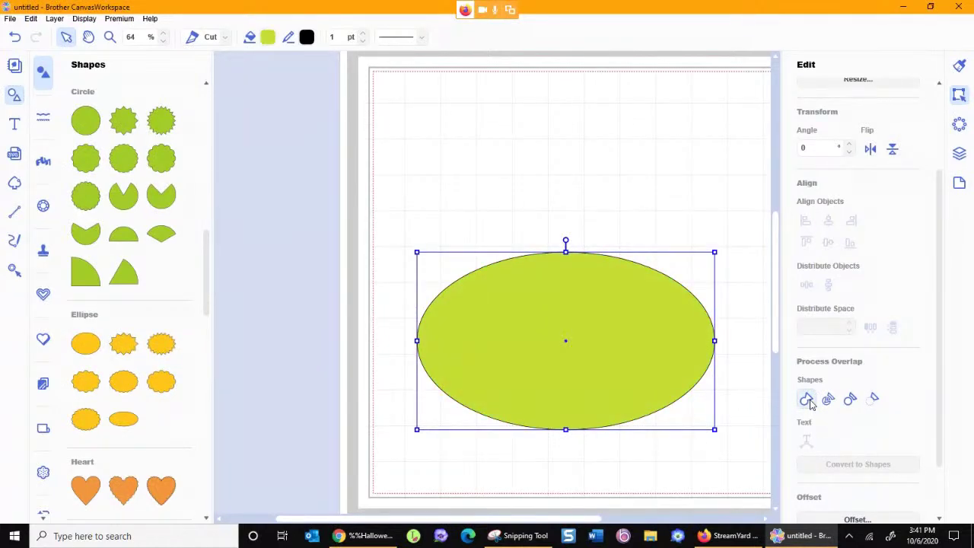
left_click(961, 154)
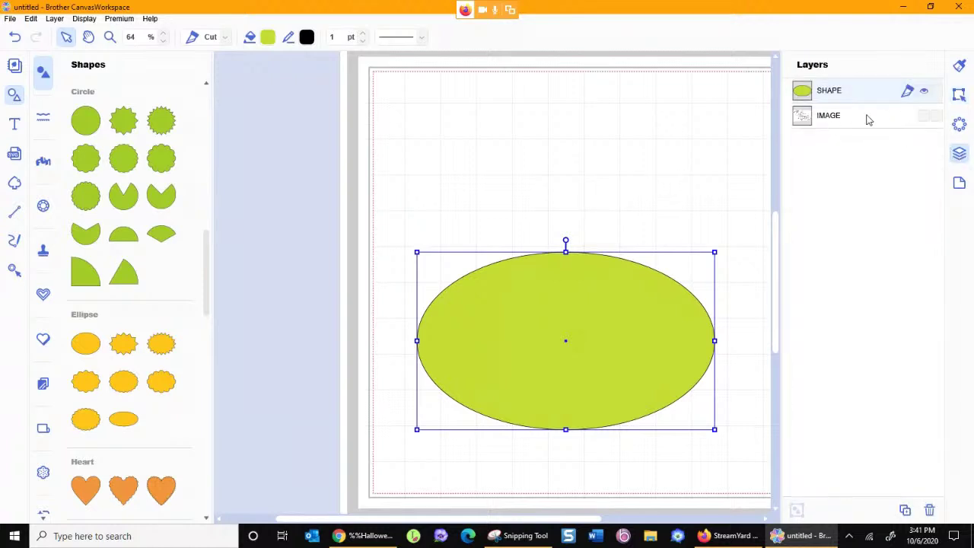
- Make the hidden bat image layer visible and delete it
left_click(924, 120)
left_click(923, 120)
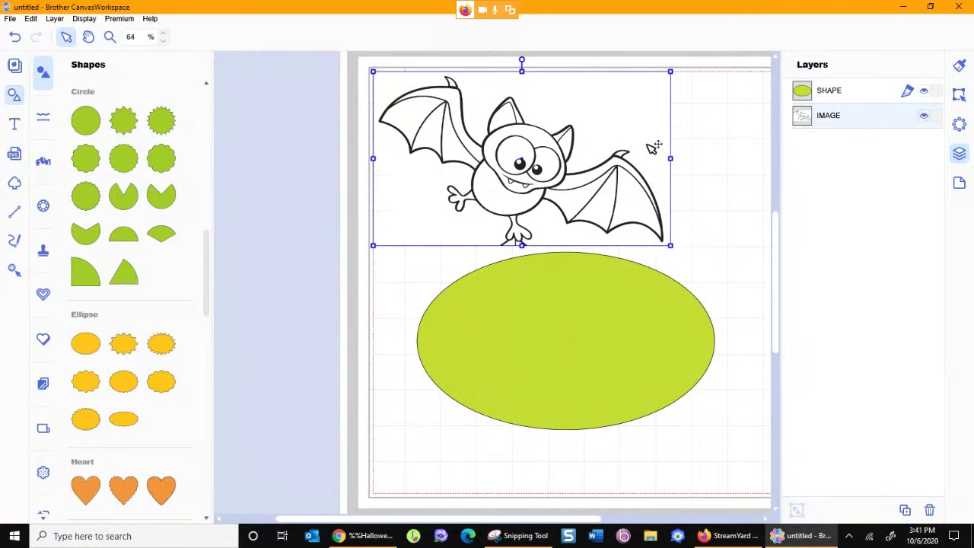
key("Delete")
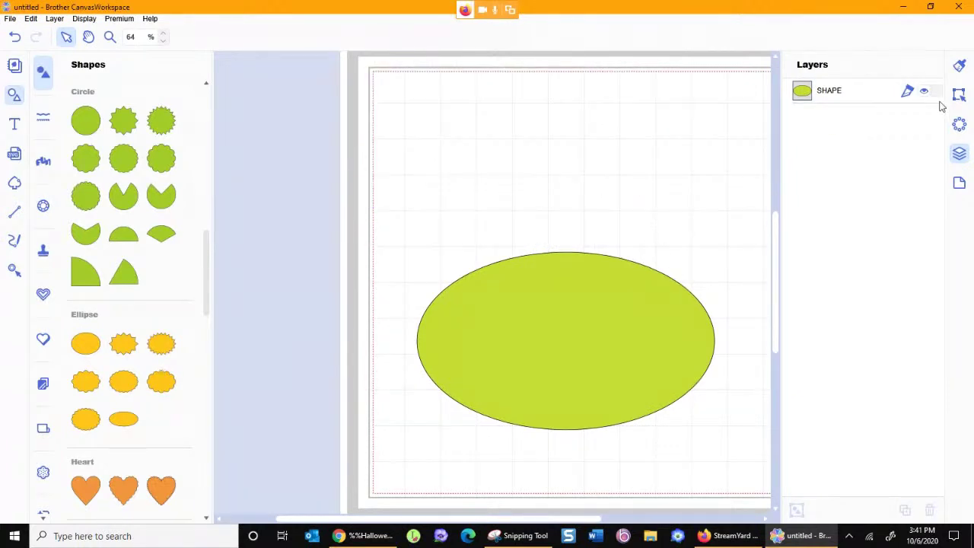
- Undo the bat image's deletion, its visibility change and the weld of the name with the ellipse
left_click(12, 37)
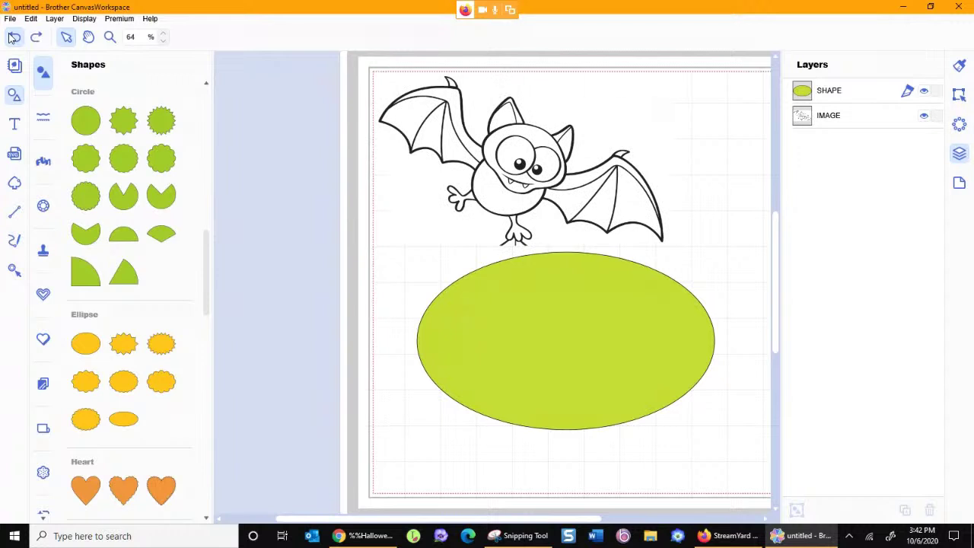
left_click(13, 37)
left_click(12, 37)
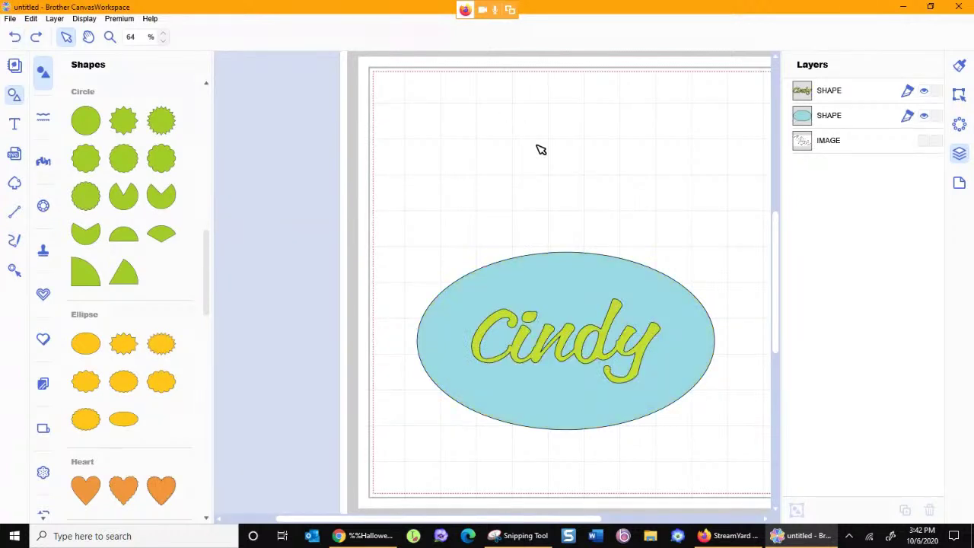
- Show the hidden bat image beneath the separate name and ellipse layers and delete it
left_click(899, 147)
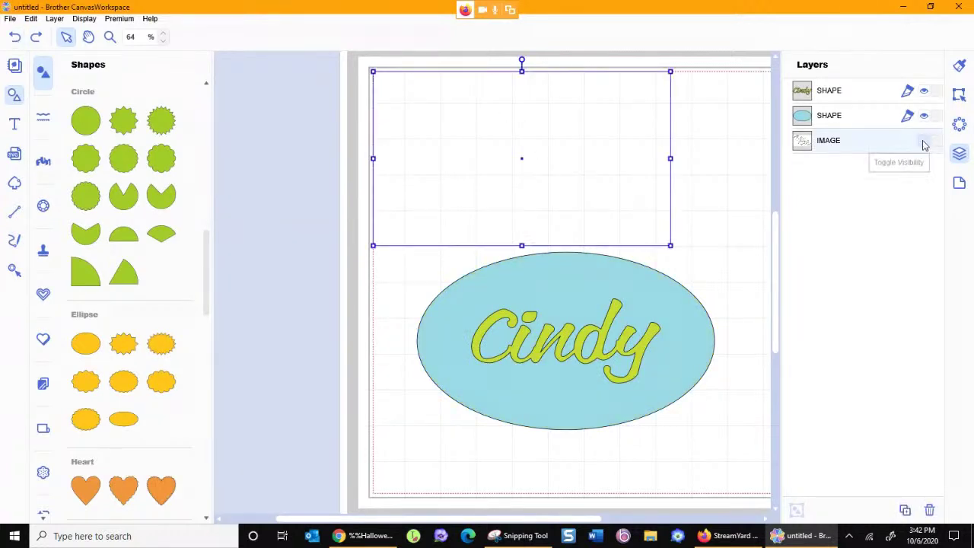
left_click(924, 140)
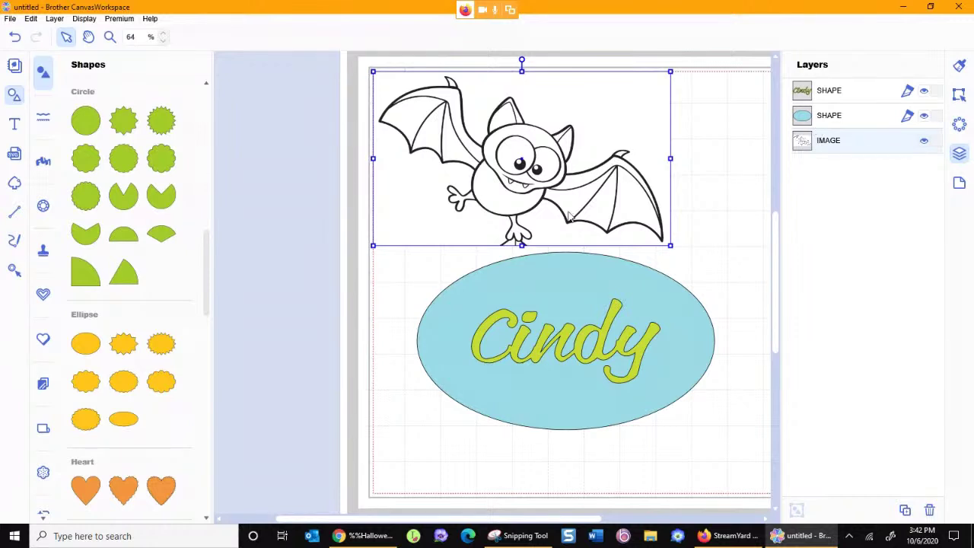
key("Delete")
- Select the name and ellipse together and divide them into separate pieces with Process Overlap
left_click_drag(386, 227, 740, 457)
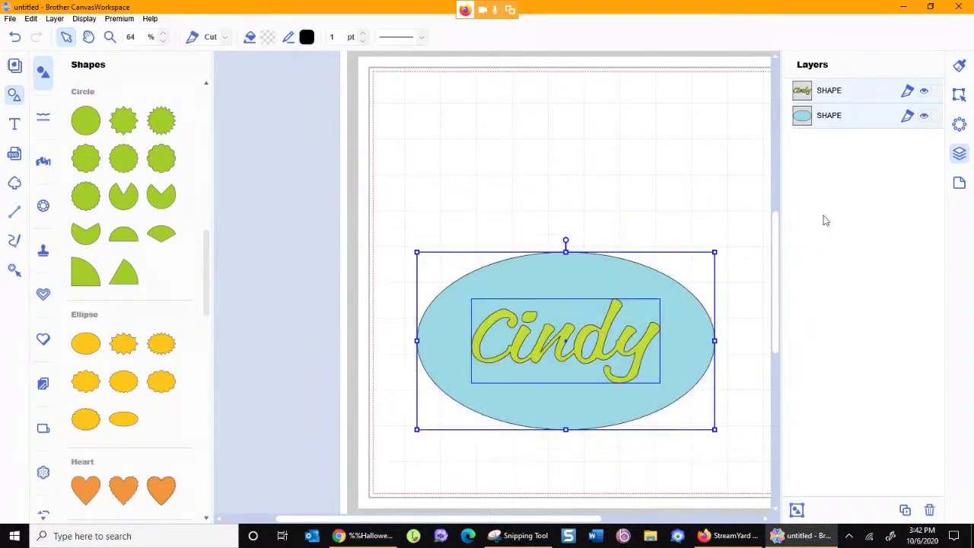
left_click(958, 94)
left_click_drag(938, 304, 941, 395)
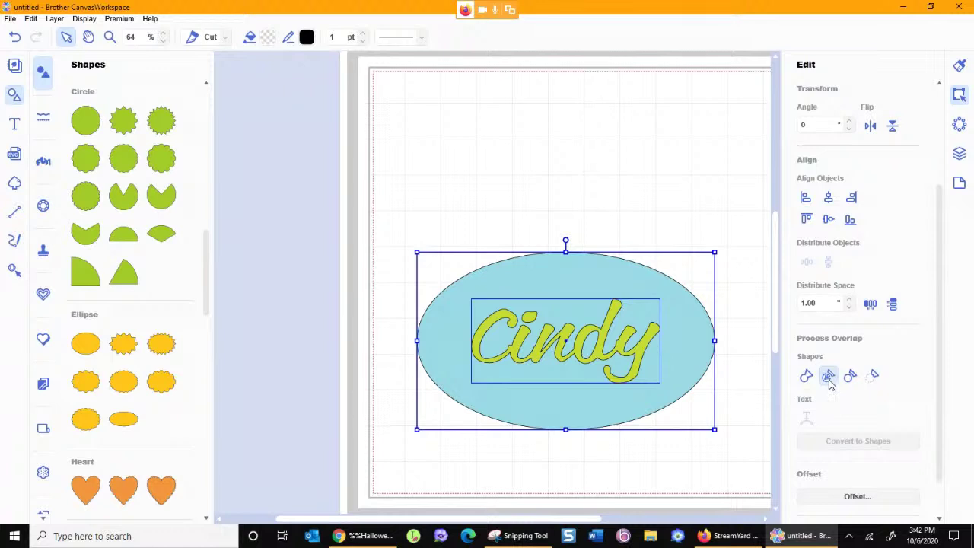
left_click(830, 381)
left_click(752, 444)
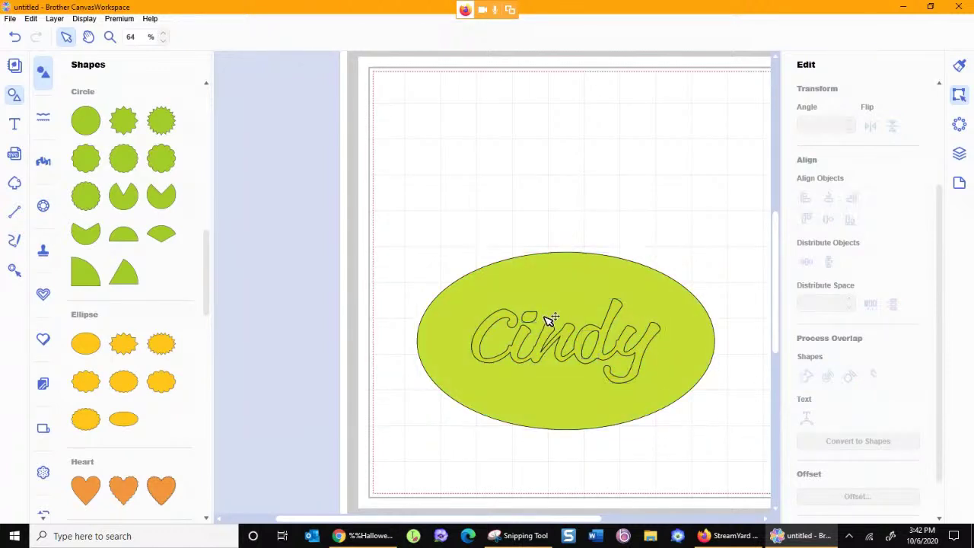
- Examine the divided pieces in the layer list, selecting the two small shapes from inside the name
left_click(959, 154)
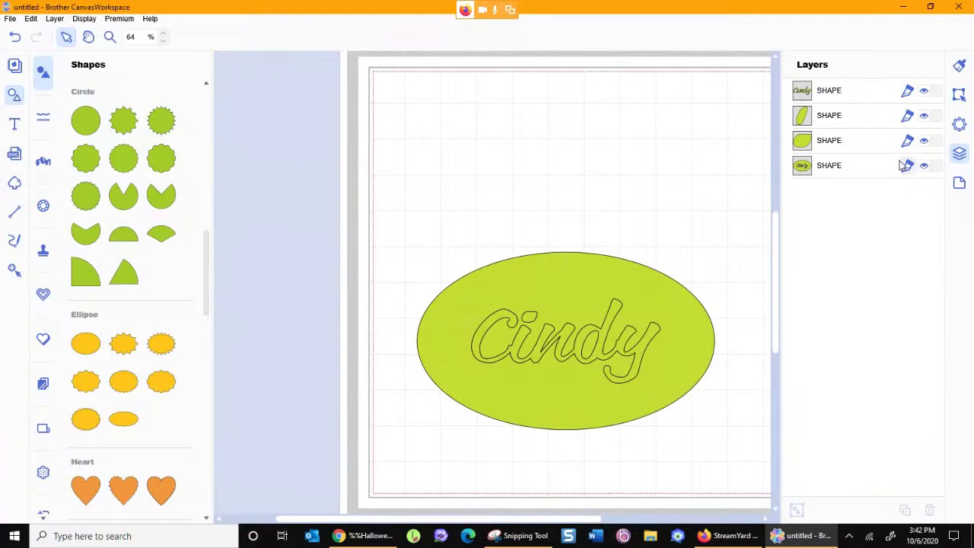
left_click(813, 116)
left_click(803, 148, "ctrl")
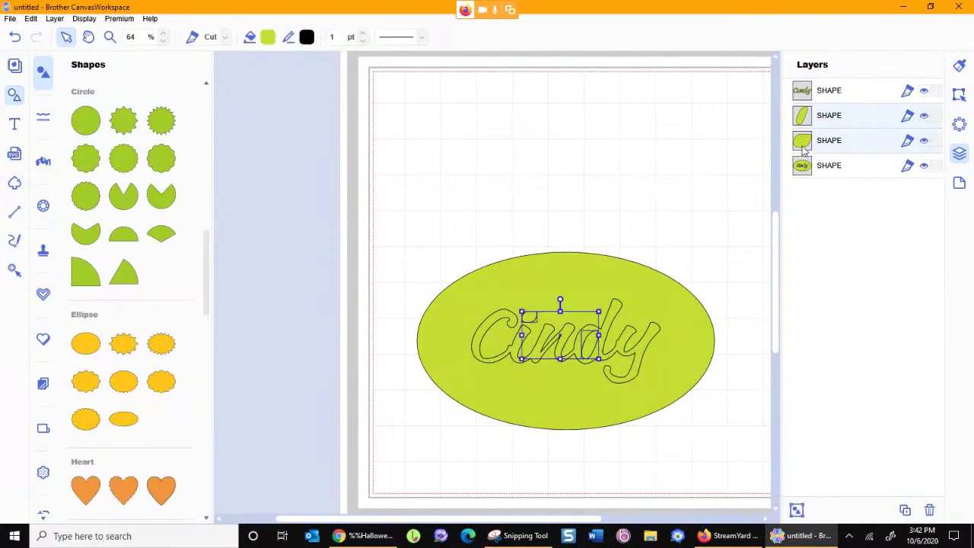
- Select the divided name piece and change its fill to light turquoise
left_click(804, 94)
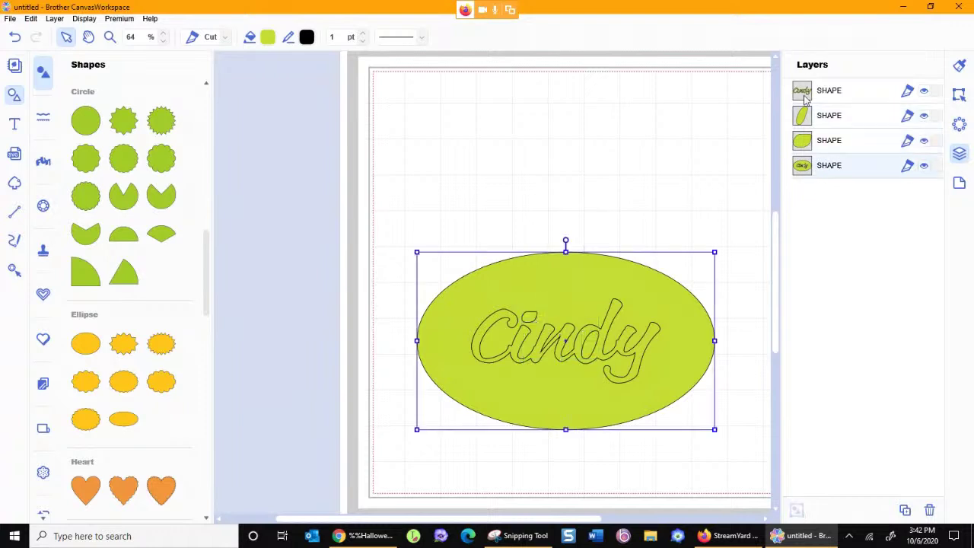
left_click(804, 94)
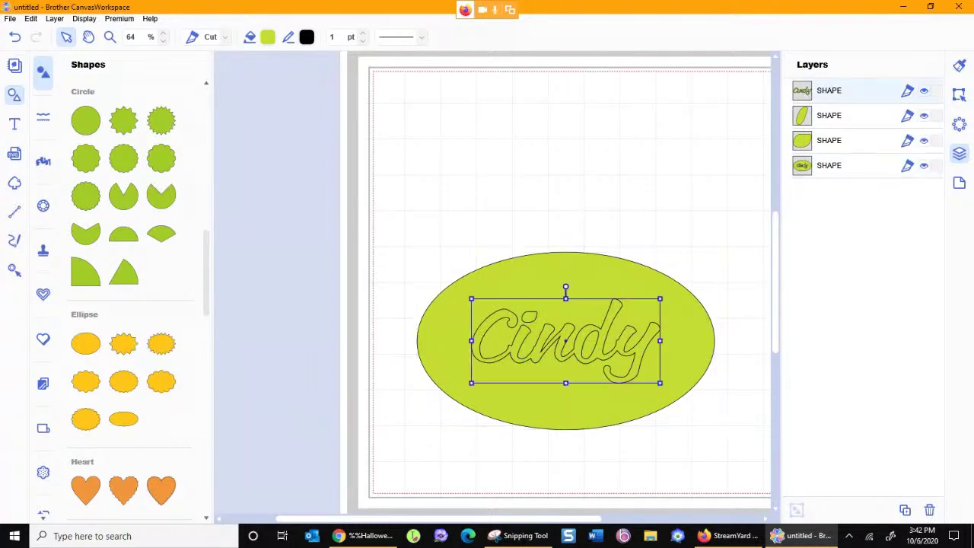
left_click(959, 65)
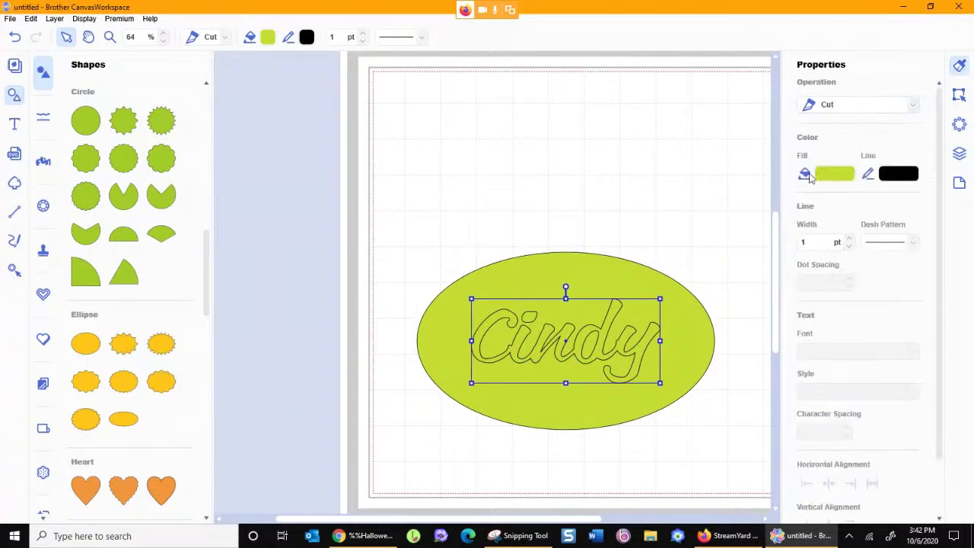
left_click(833, 174)
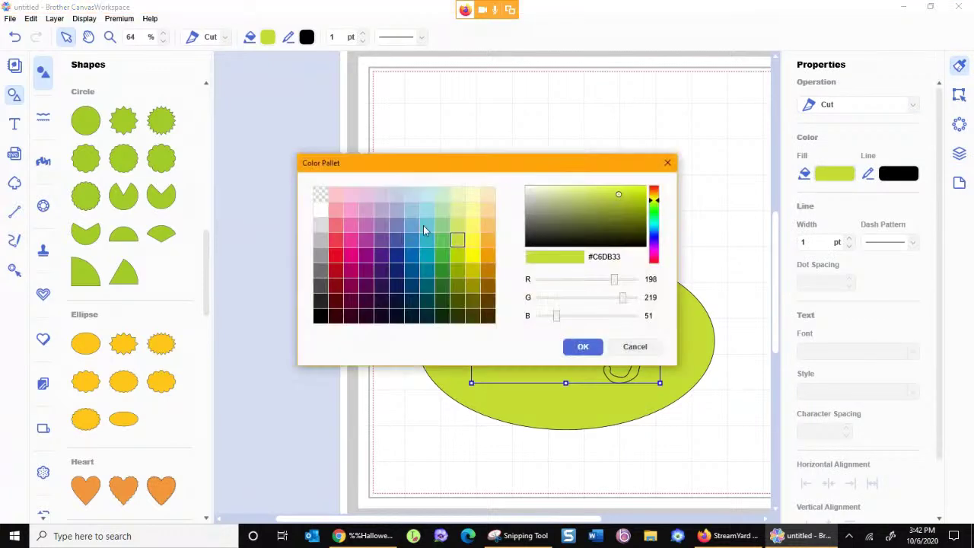
left_click(424, 231)
left_click(583, 347)
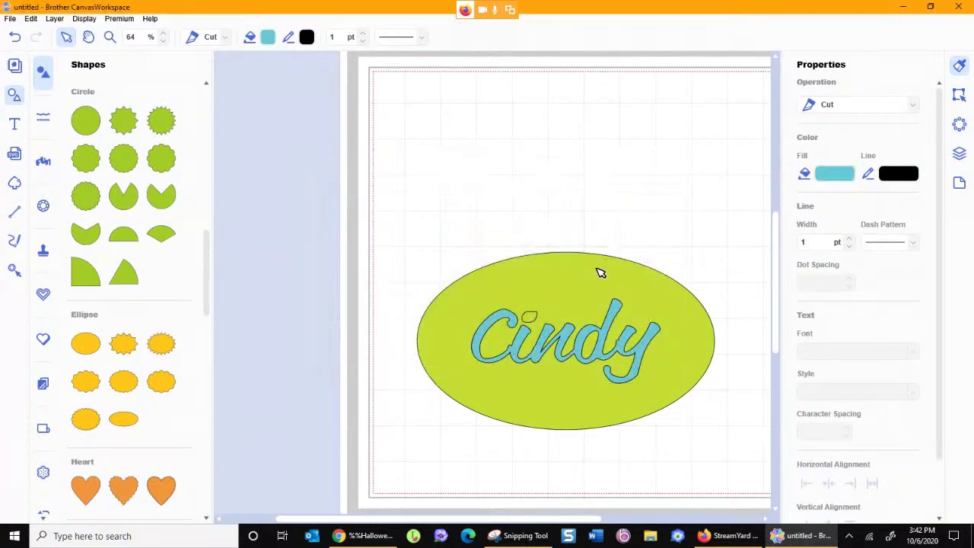
- Change the fill of the small dot piece above the i to a darker turquoise
left_click(530, 314)
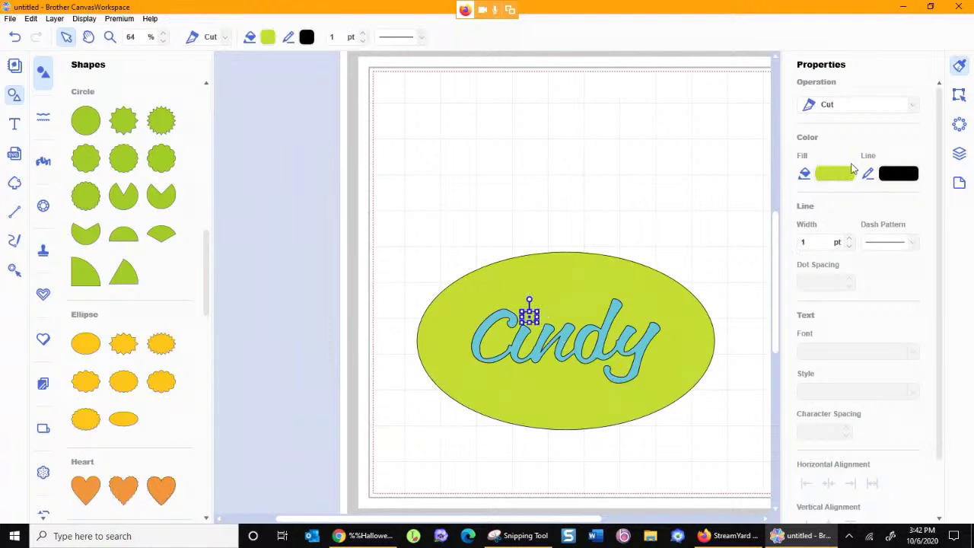
left_click(835, 175)
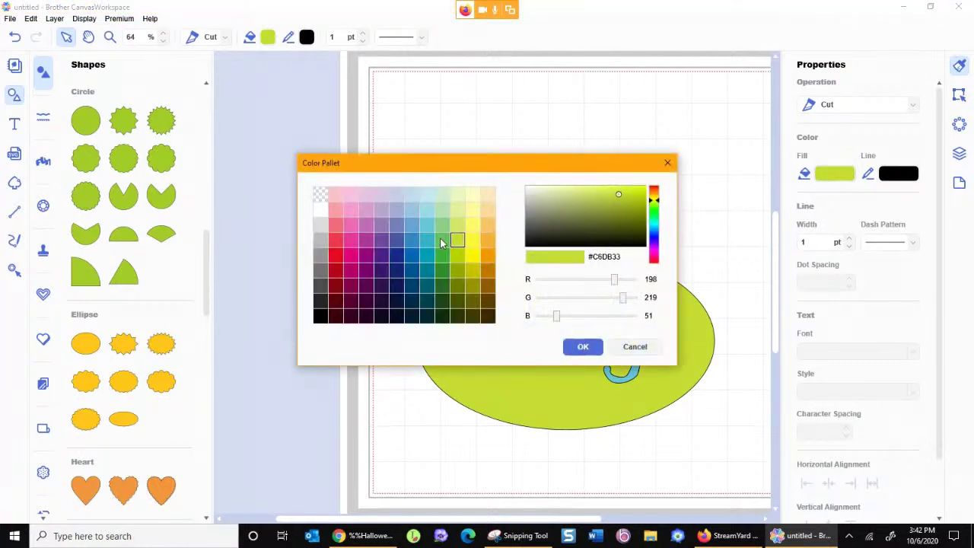
left_click(427, 240)
left_click(572, 343)
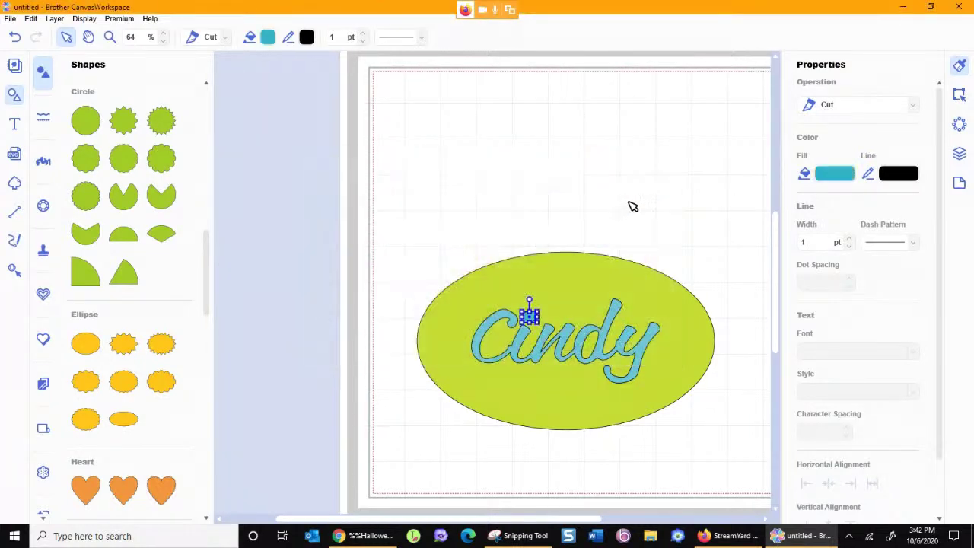
- Move the cut-out ellipse up away from the name pieces, and undo the move
left_click(625, 211)
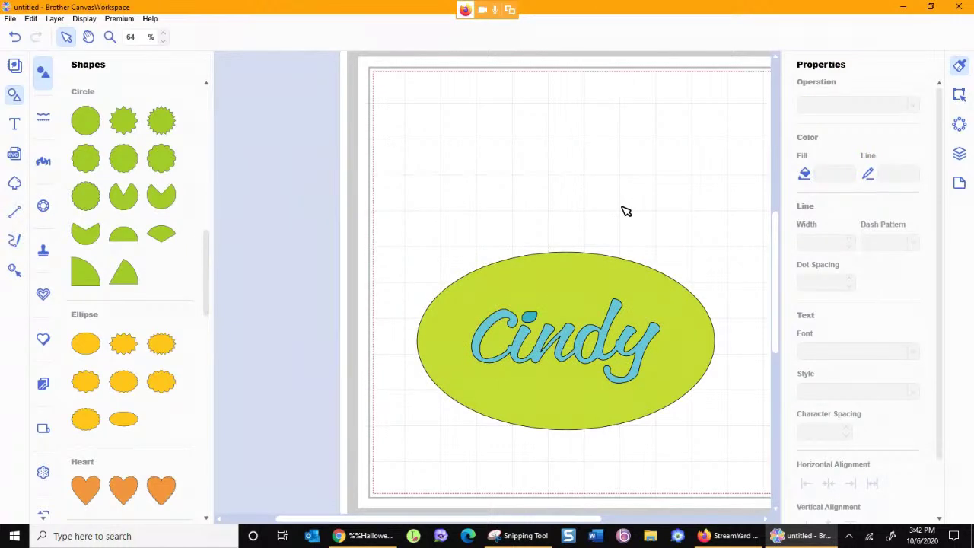
left_click_drag(586, 289, 578, 129)
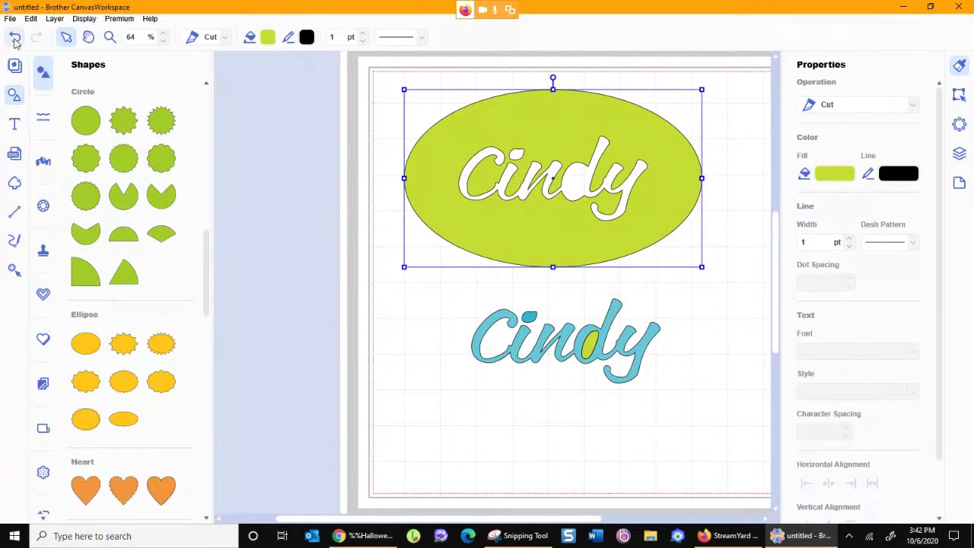
key("ctrl+z")
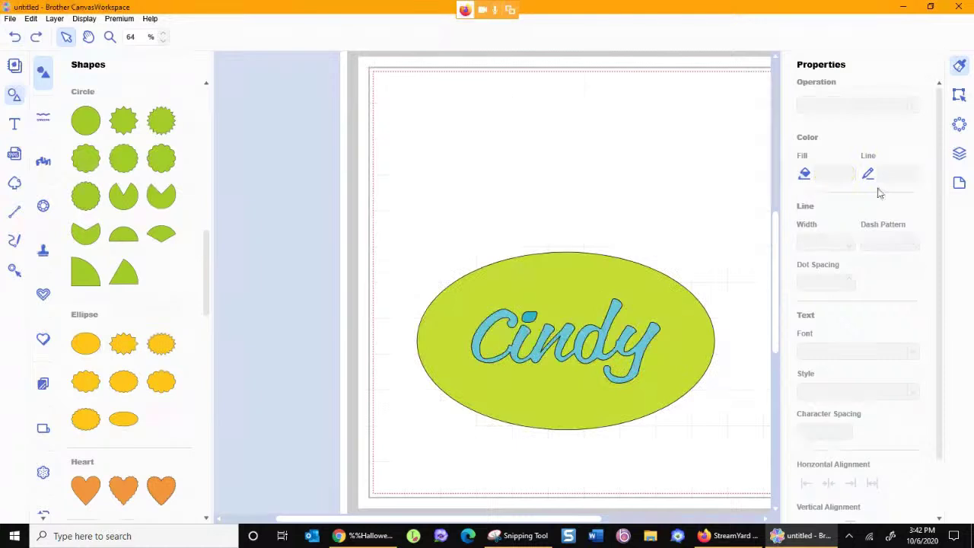
- Reorder the layers so the green inner piece of the d lies beneath the ellipse
left_click(958, 153)
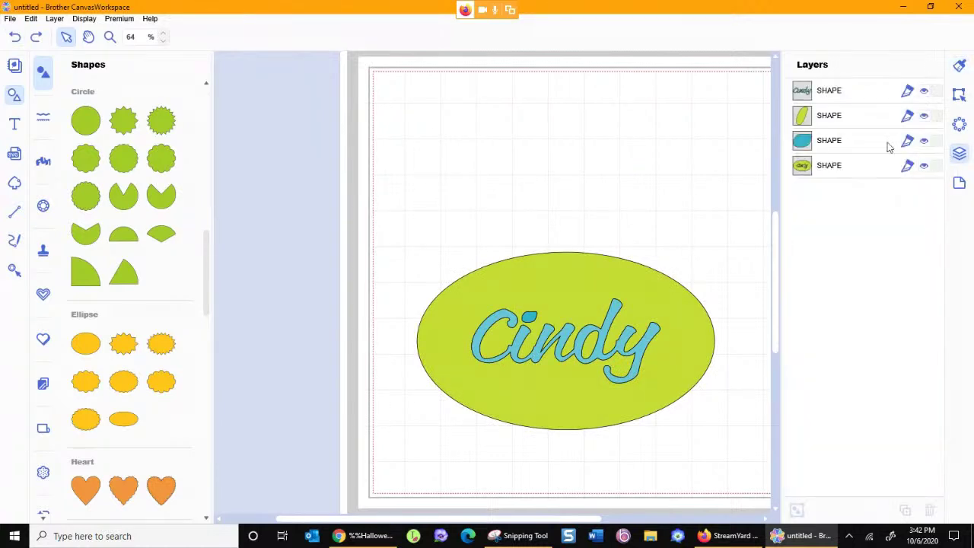
left_click(822, 169)
left_click(821, 119)
left_click_drag(821, 160, 828, 200)
- Group the ellipse with the inner piece of the d and move the group above the name
left_click(814, 143)
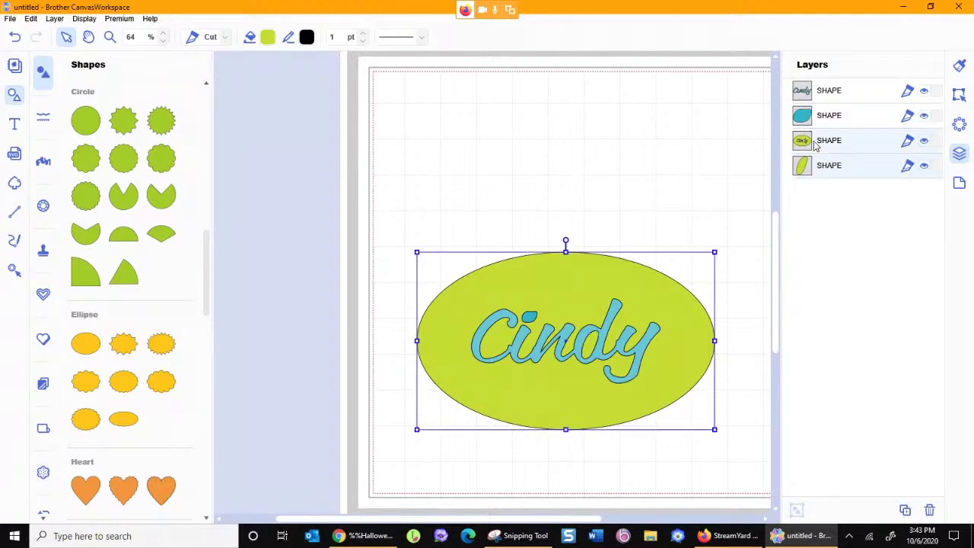
left_click(810, 169, "ctrl")
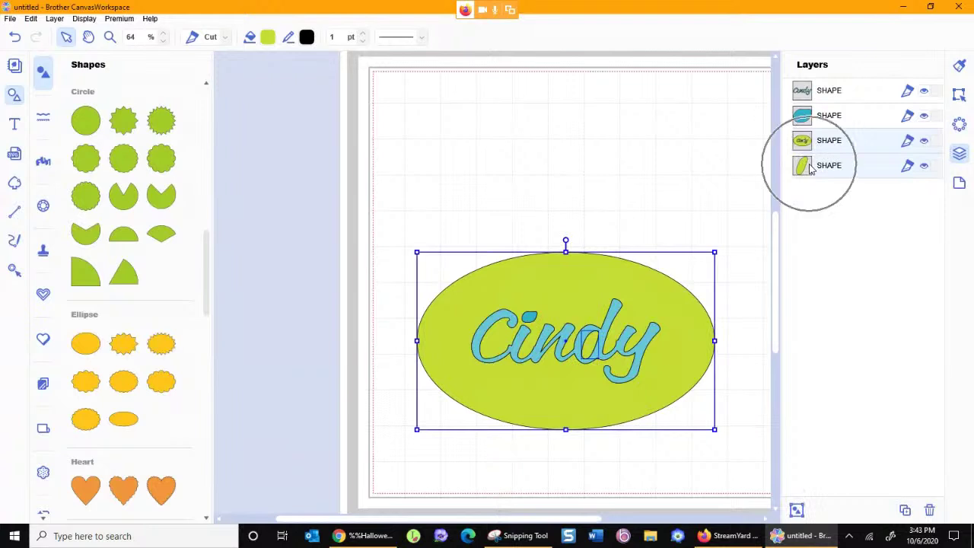
right_click(810, 168)
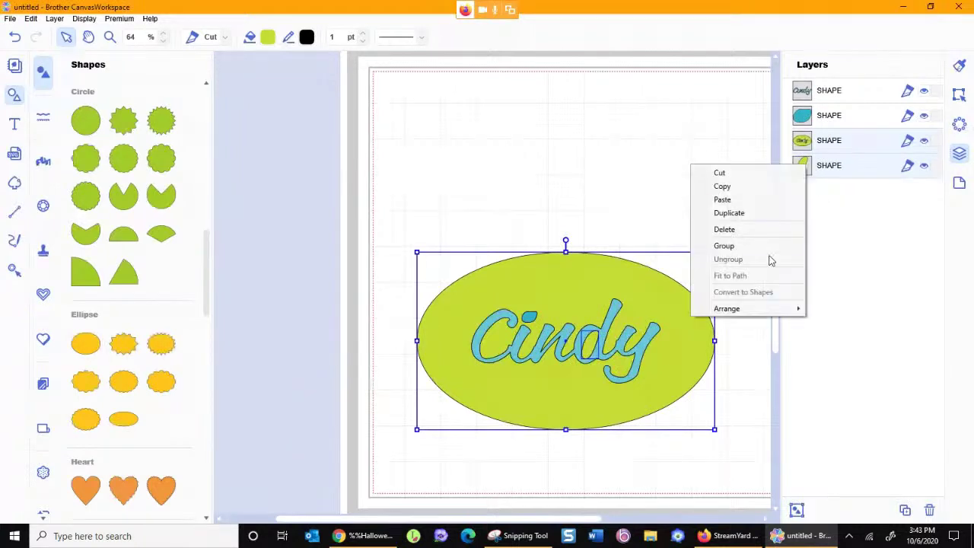
left_click(694, 250)
left_click_drag(609, 289, 612, 128)
- Select the name together with its dot piece and group them
left_click_drag(434, 289, 707, 426)
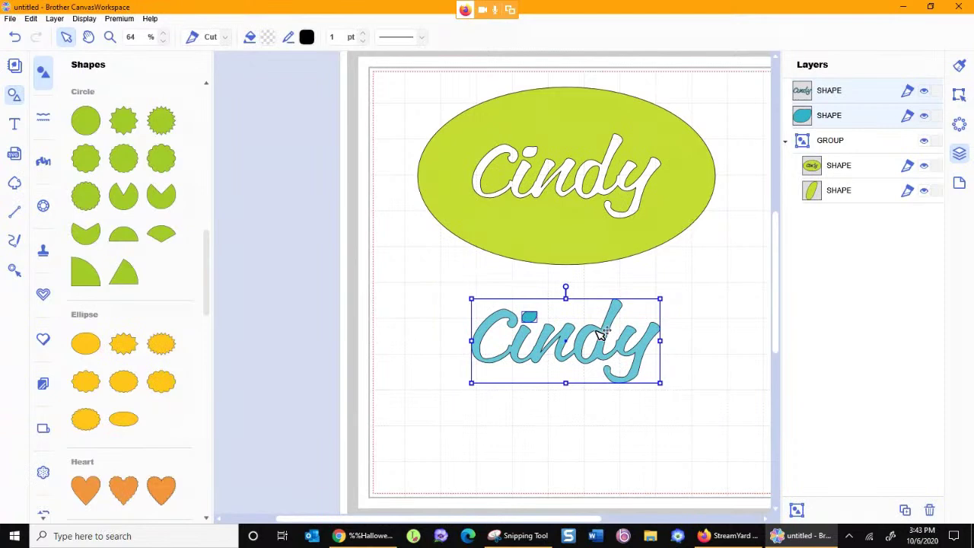
right_click(592, 330)
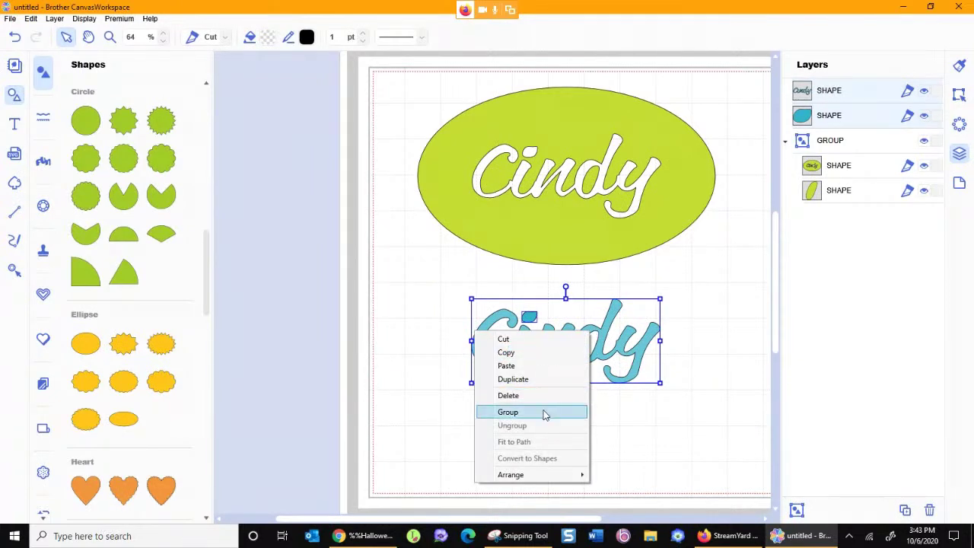
key("ctrl+g")
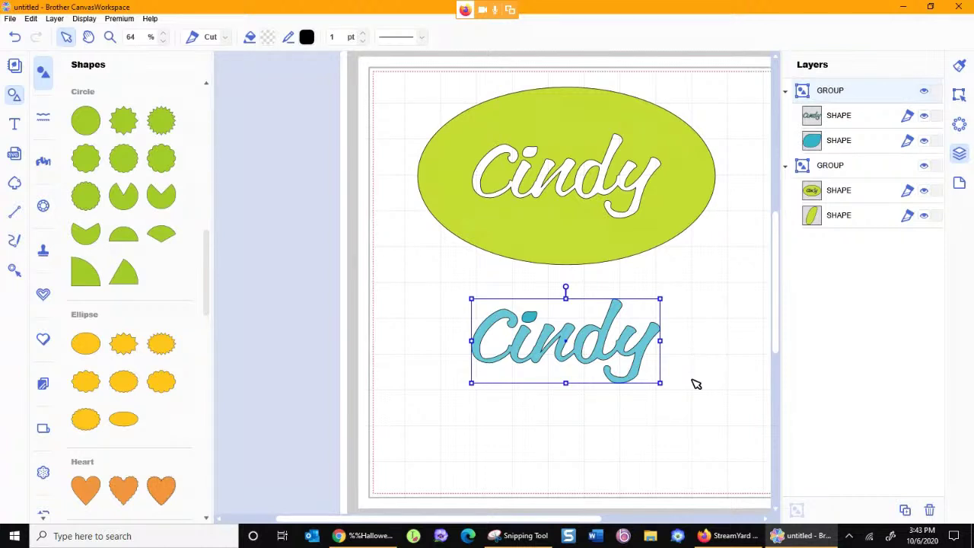
- Undo the grouping, layer reordering, recolouring and division, back to the whole name over the blue ellipse
left_click(14, 39)
left_click(14, 39)
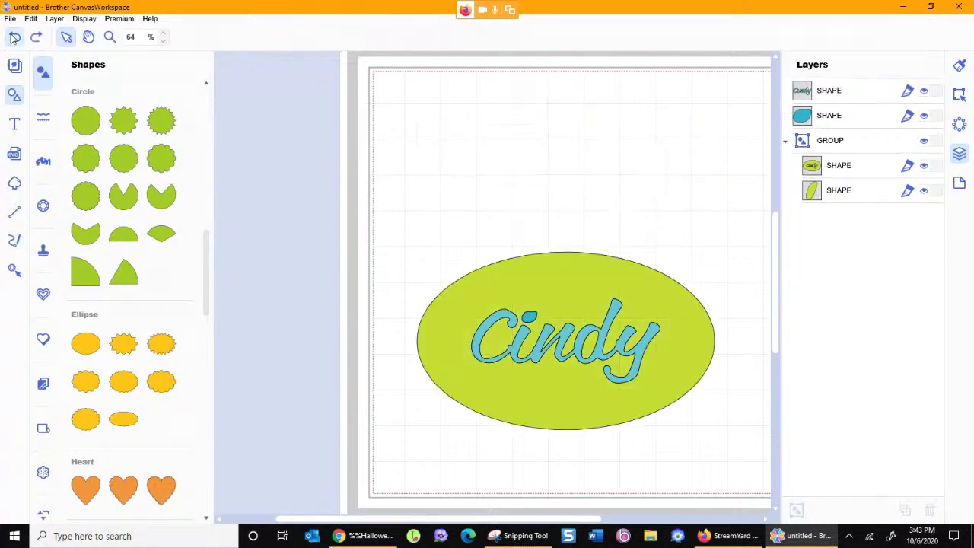
left_click(15, 39)
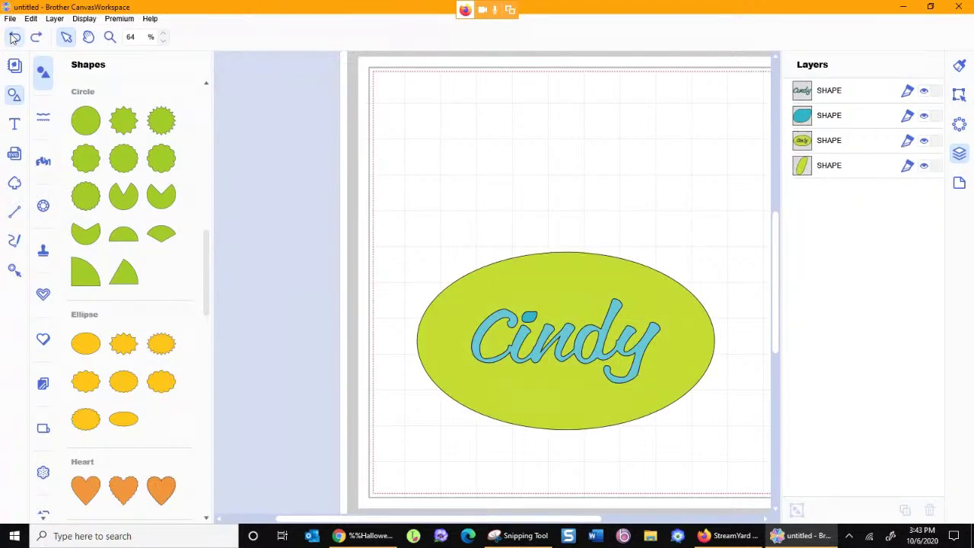
left_click(15, 39)
left_click(14, 39)
left_click(14, 38)
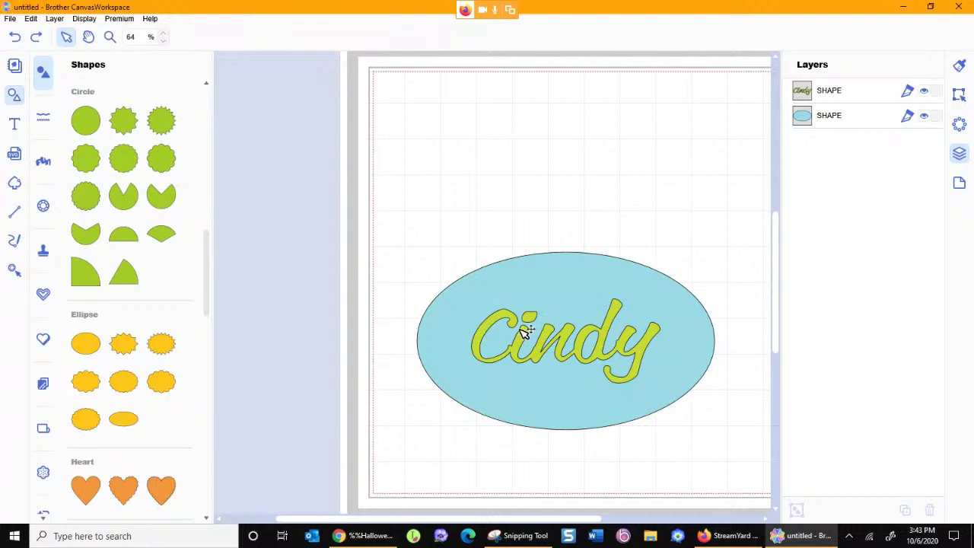
- Move the undivided name up off the blue ellipse, and undo the move
left_click_drag(521, 339, 530, 329)
left_click_drag(552, 198, 541, 163)
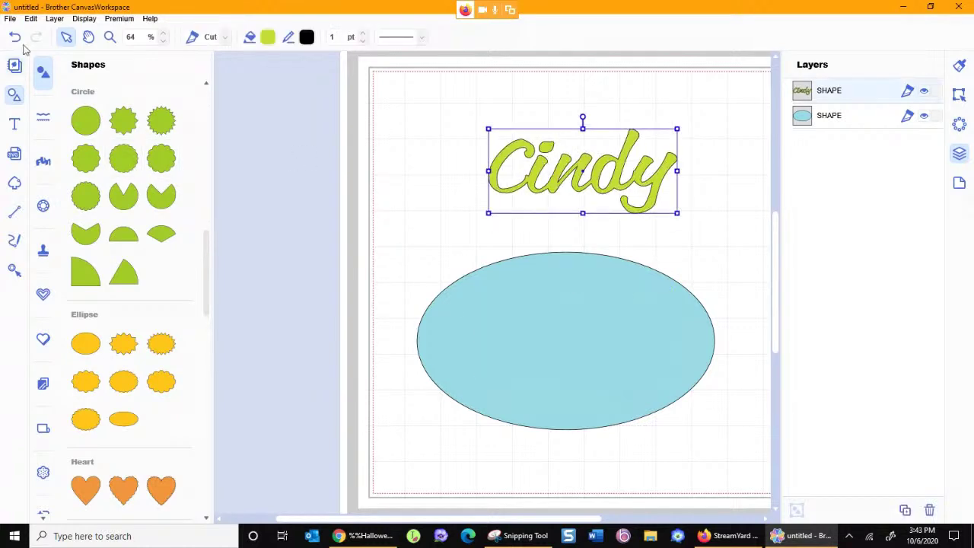
key("ctrl+z")
- Select the name and ellipse together and remove the ellipse area beneath the name with Process Overlap
left_click_drag(353, 195, 753, 493)
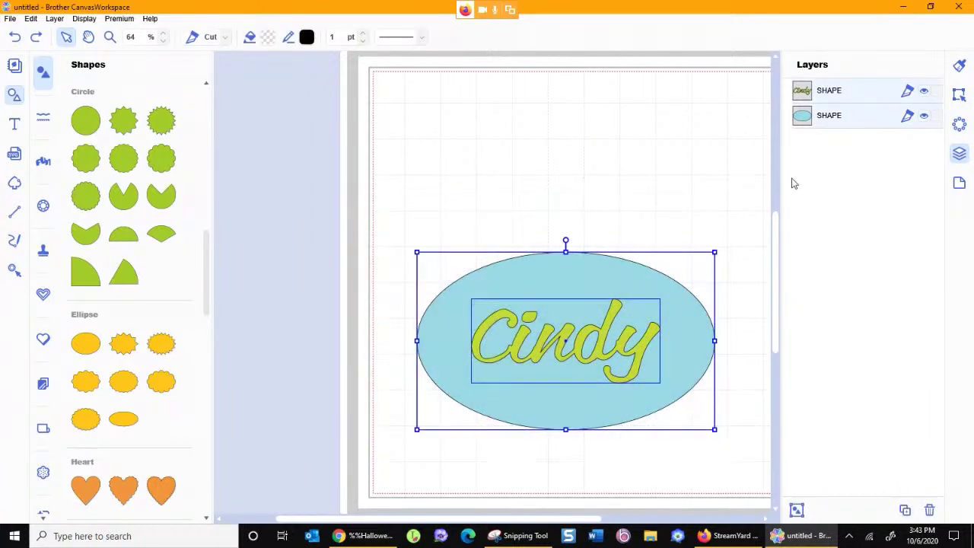
left_click(959, 94)
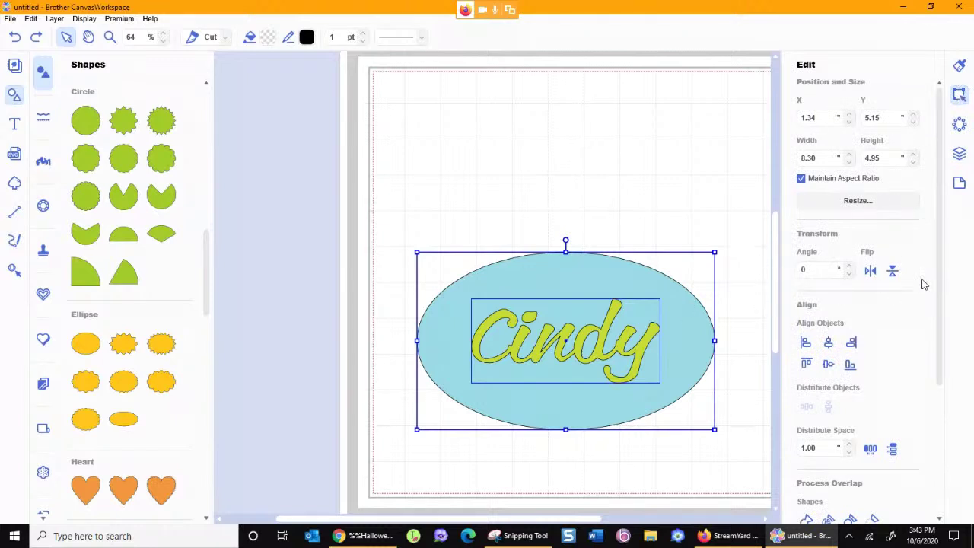
scroll(941, 333, "down", 4)
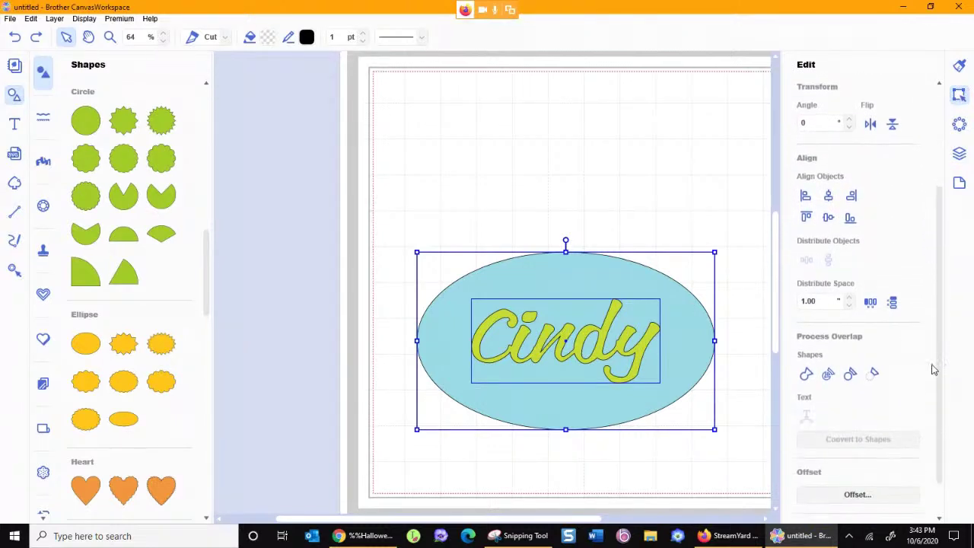
left_click(851, 374)
left_click(750, 417)
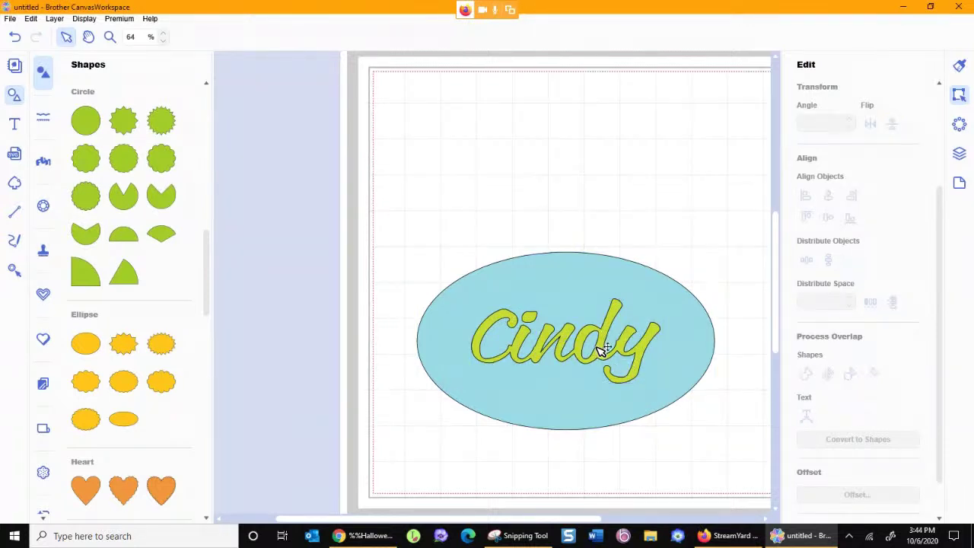
- Pull the name off the cut ellipse and shift the ellipse slightly, then undo the moves
left_click_drag(613, 282, 615, 184)
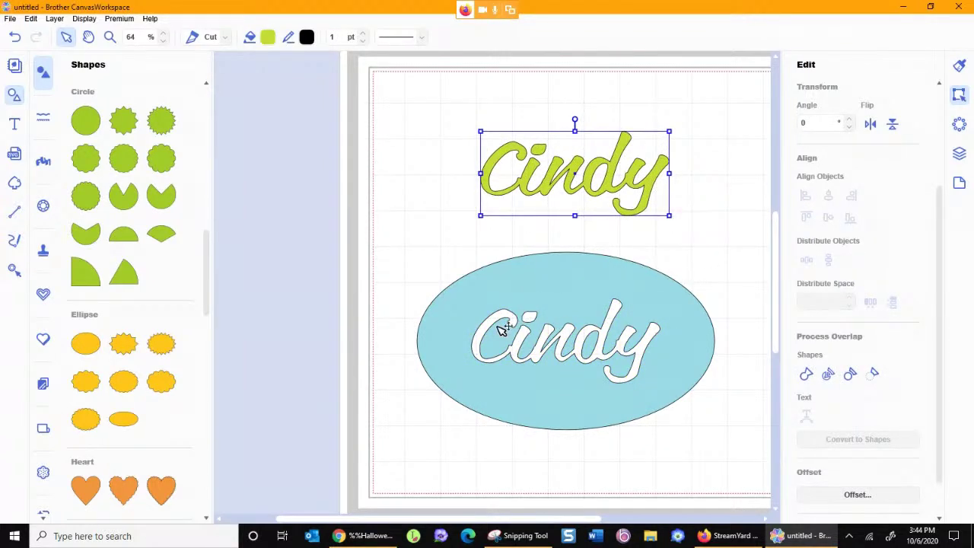
mouse_move(601, 347)
left_mouse_down()
mouse_move(601, 365)
mouse_move(606, 338)
left_mouse_up()
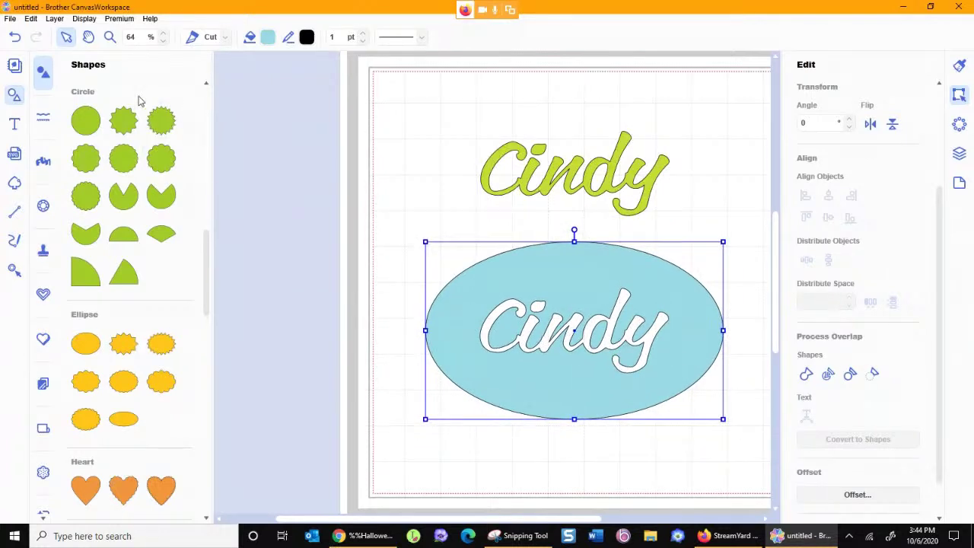
left_click(16, 42)
left_click(15, 41)
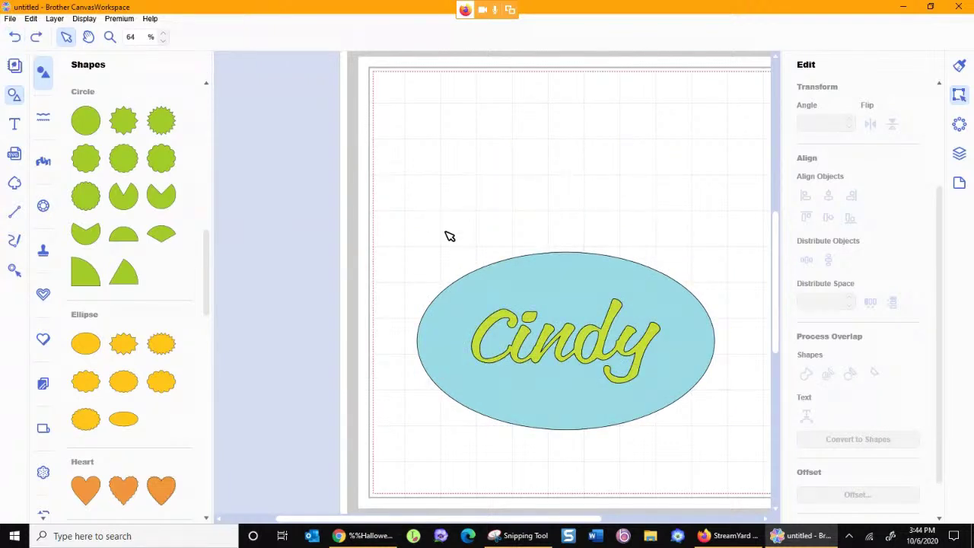
- Subtract the name from the ellipse with Process Overlap, and delete the resulting cut-out ellipse
left_click_drag(397, 212, 733, 455)
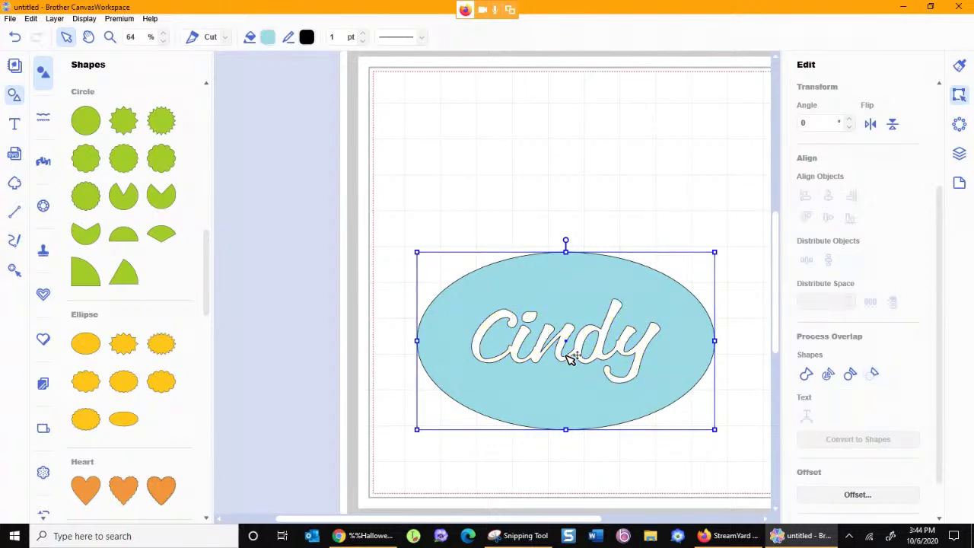
left_click_drag(542, 293, 560, 245)
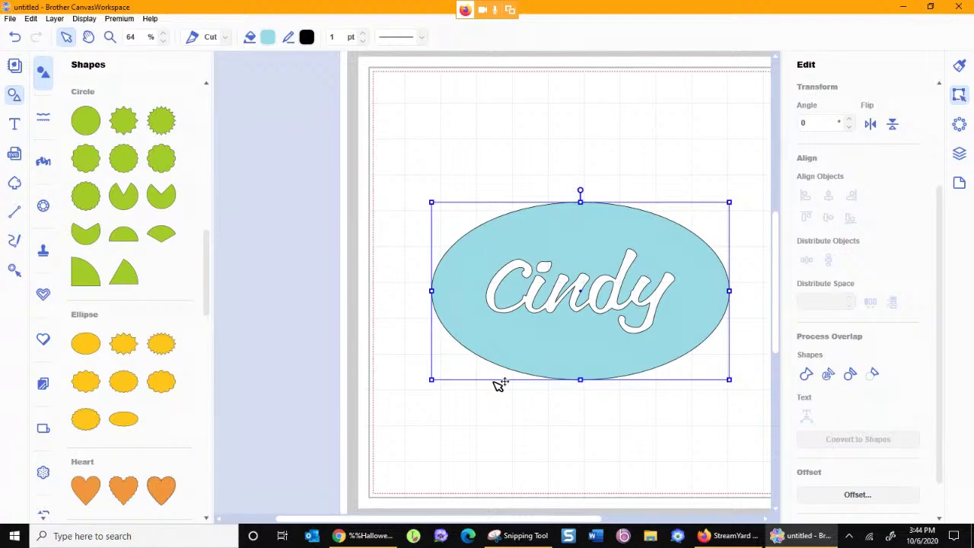
key("Delete")
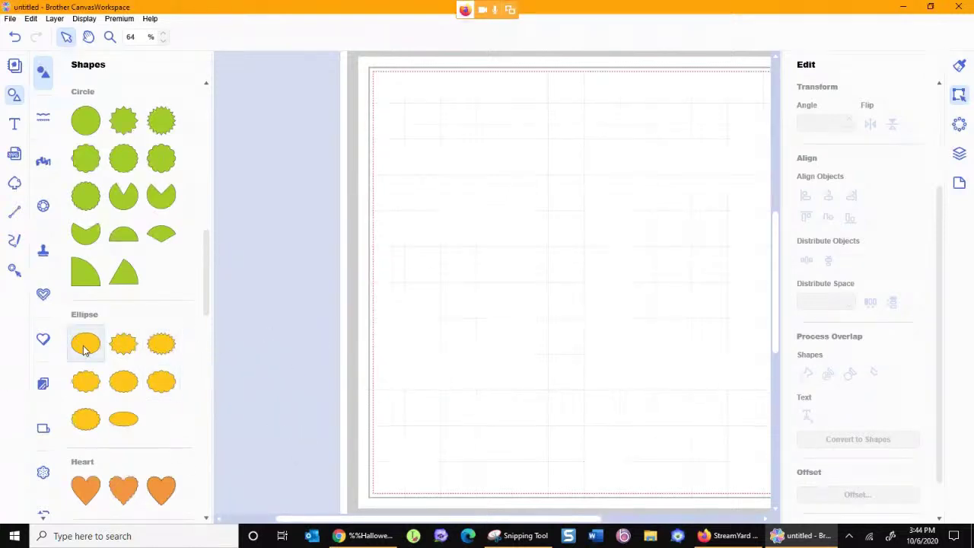
- Add a plain heart to the mat and enlarge it to span most of the visible width
left_click_drag(96, 494, 546, 253)
left_click_drag(608, 318, 709, 419)
left_click_drag(465, 177, 385, 157)
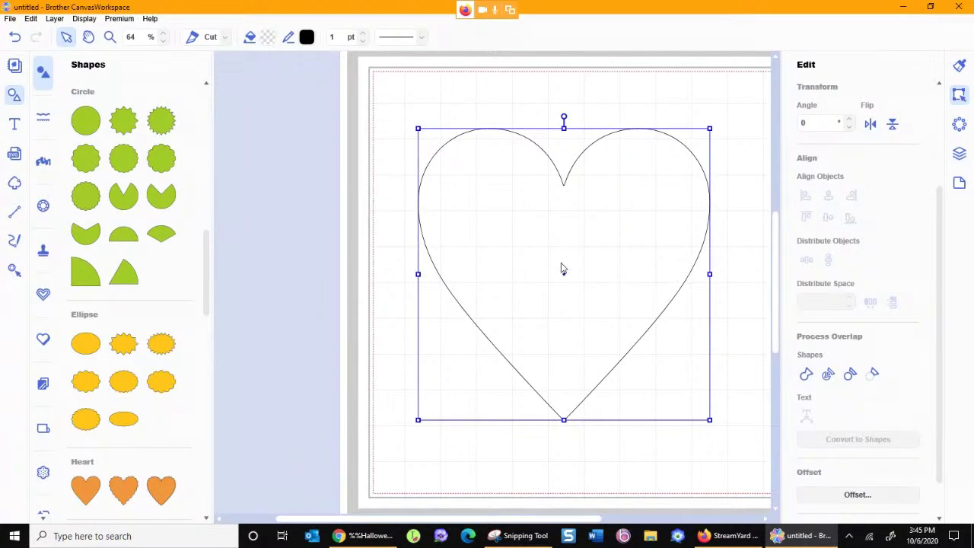
- Place a scalloped heart inside the large heart, enlarge it and centre it horizontally
left_click_drag(561, 268, 565, 266)
left_click_drag(629, 335, 651, 355)
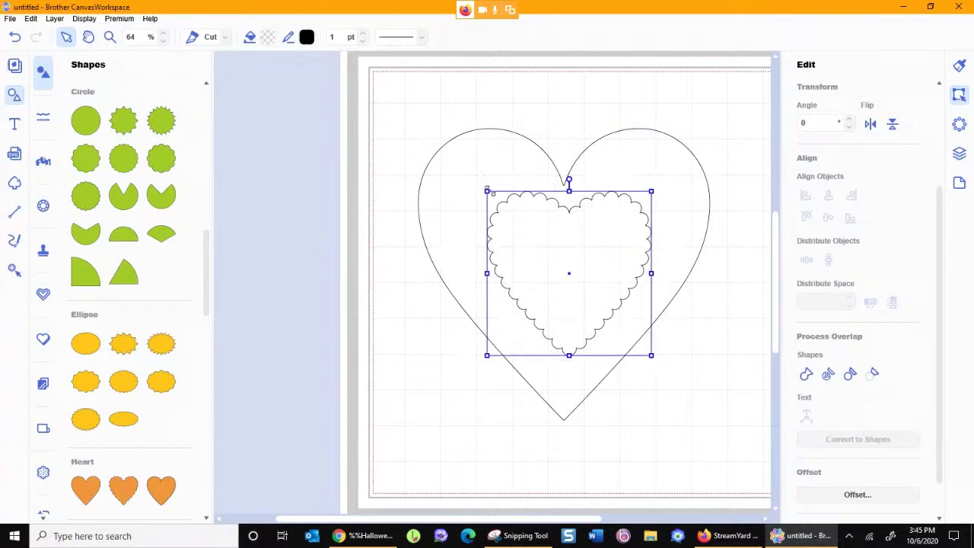
left_click_drag(487, 191, 470, 174)
left_click_drag(564, 239, 569, 245)
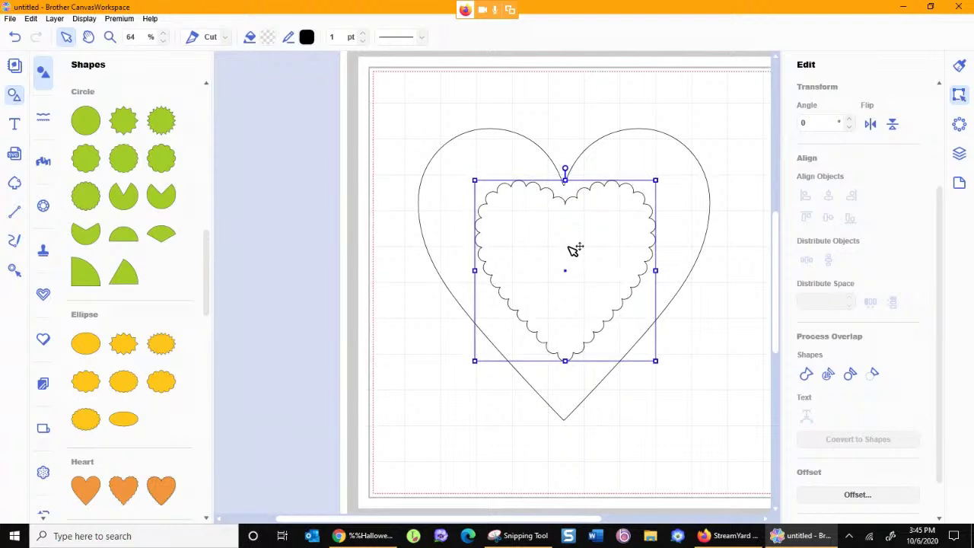
- Centre the large heart and the scalloped heart on each other horizontally and vertically
left_click_drag(377, 101, 732, 464)
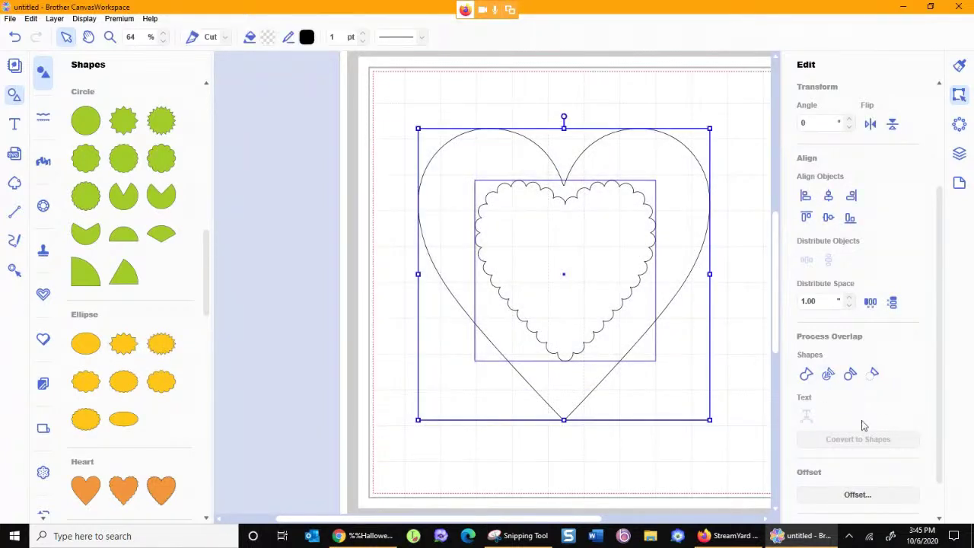
left_click(828, 195)
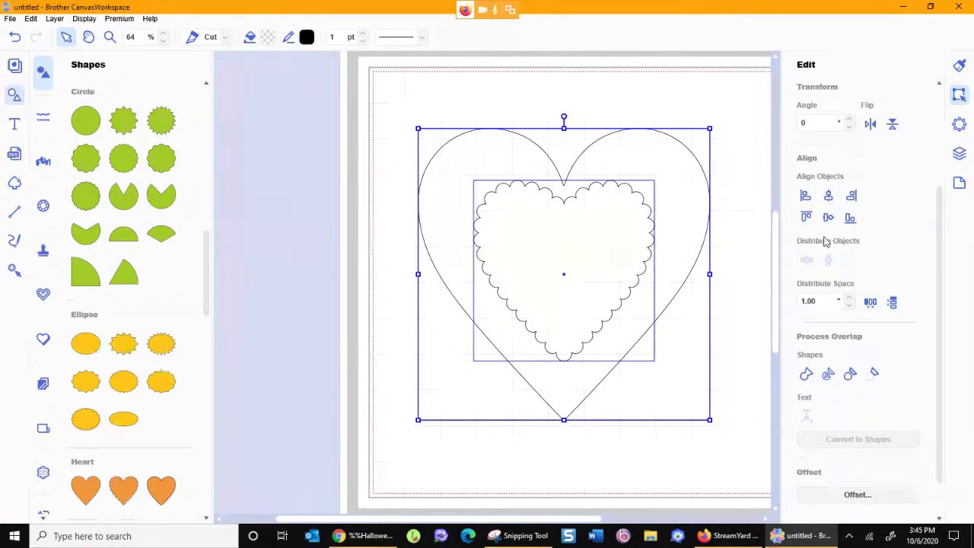
left_click(828, 220)
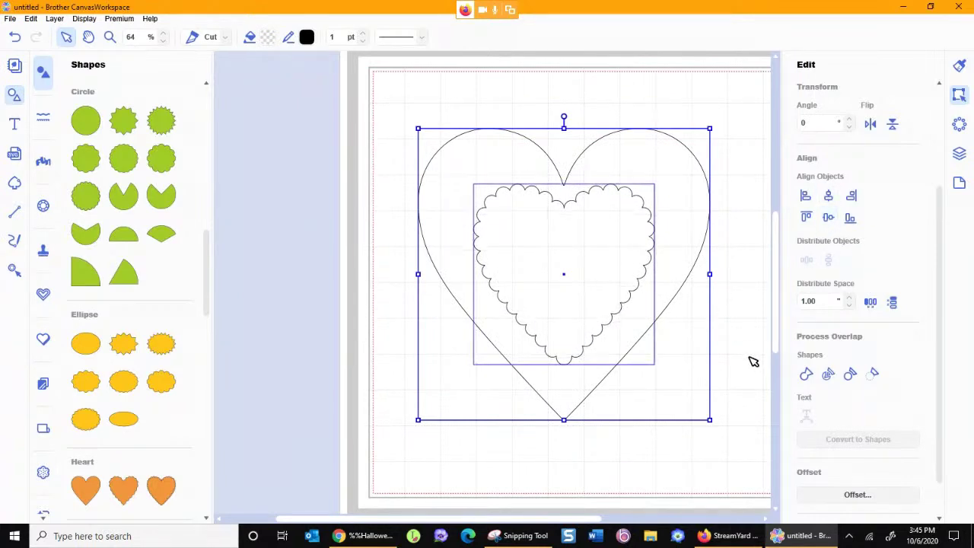
- Fill the large outer heart with the medium purple-pink palette colour
left_click(676, 144)
left_click(677, 144)
left_click(958, 67)
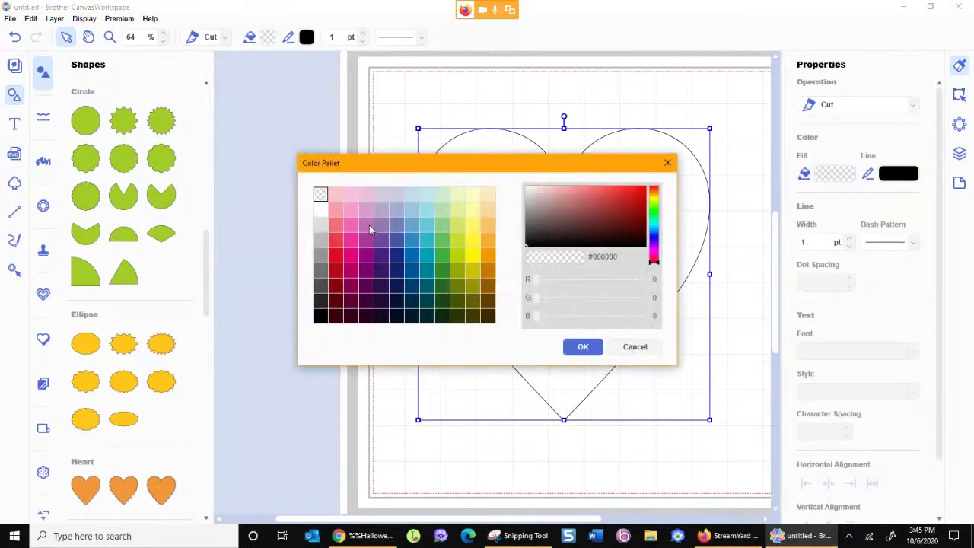
left_click(369, 224)
left_click(583, 346)
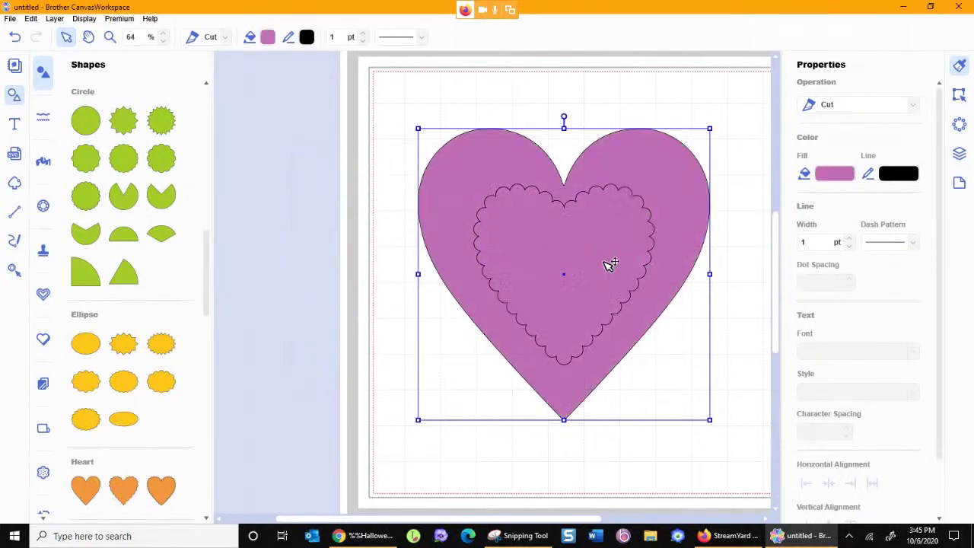
- Fill the inner scalloped heart with the medium blue palette colour
left_click(611, 264)
left_click(841, 172)
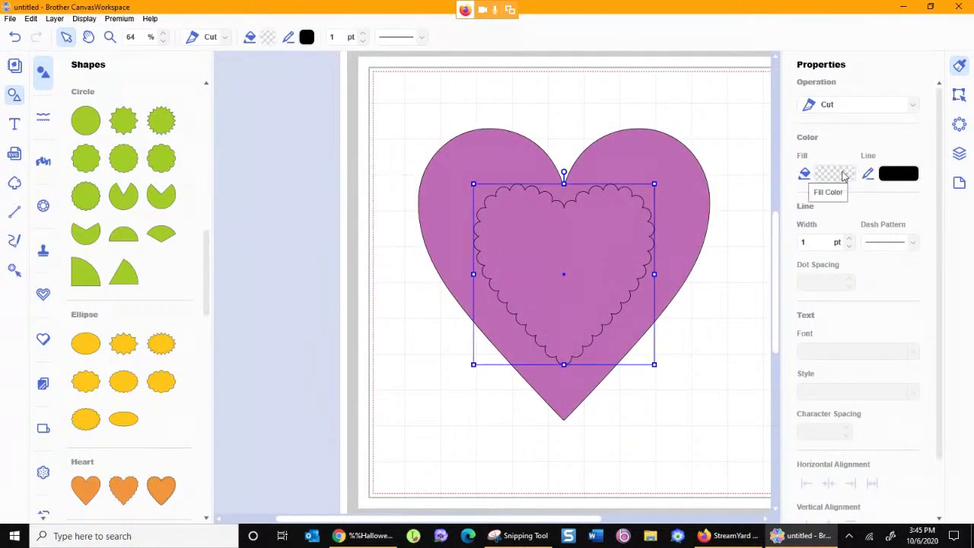
left_click(842, 174)
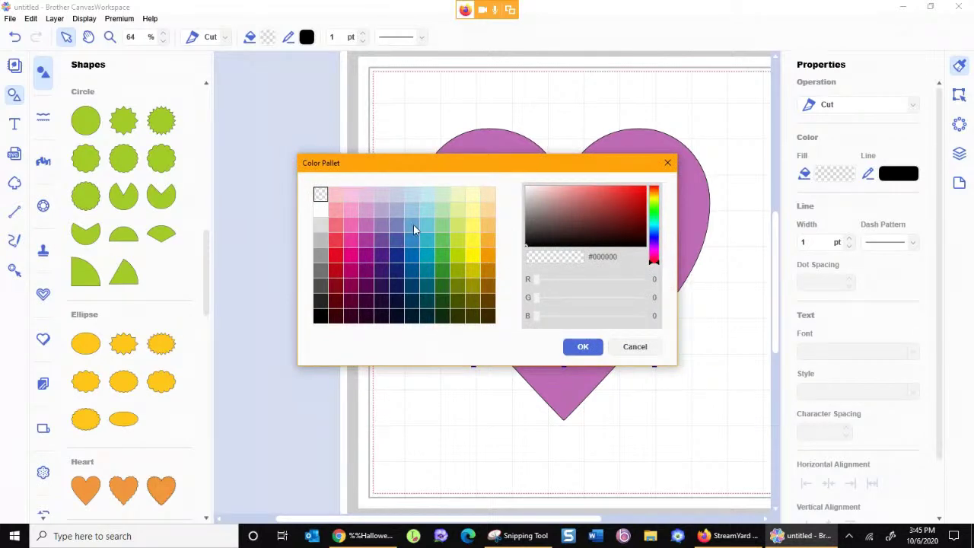
left_click(413, 224)
left_click(582, 346)
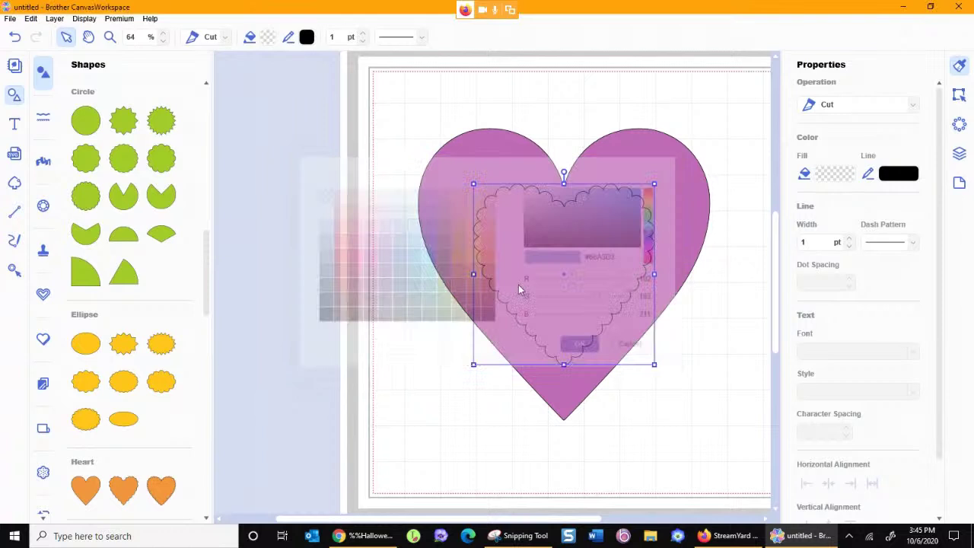
left_click(733, 322)
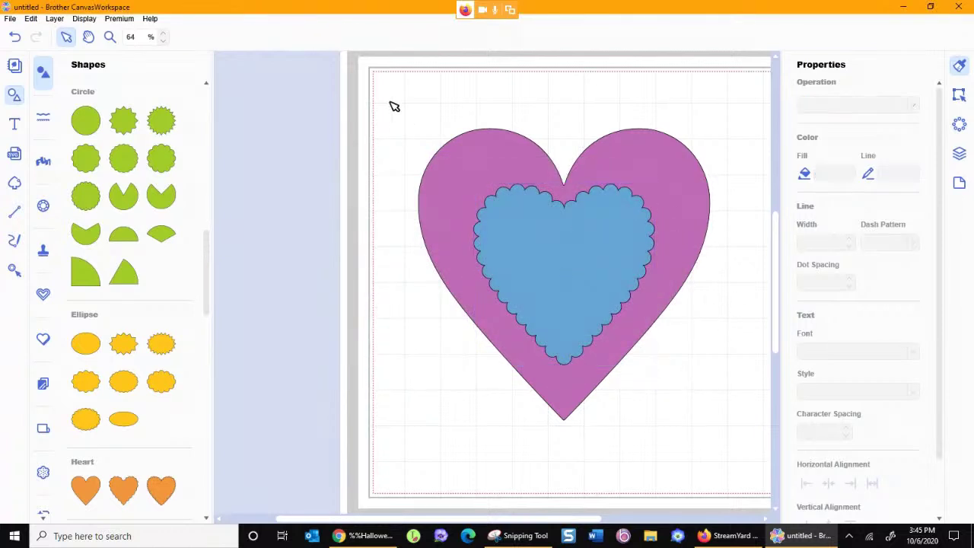
- Divide the two overlapping hearts with Process Overlap
left_click_drag(380, 104, 728, 440)
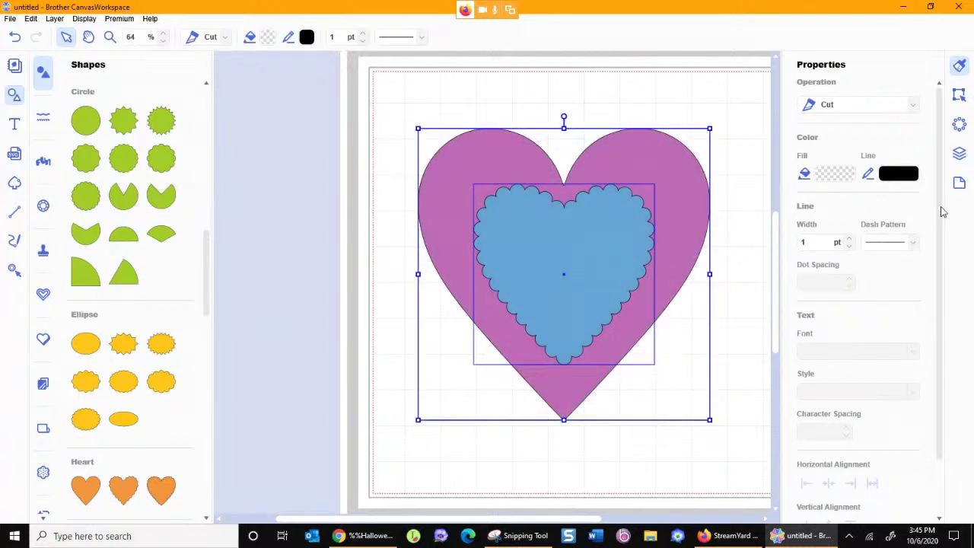
scroll(942, 212, "down", 3)
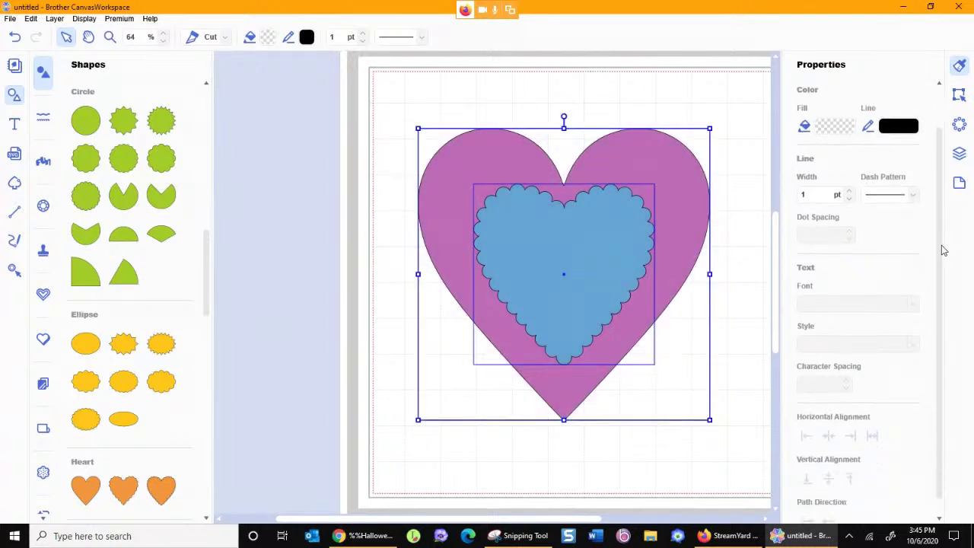
left_click(959, 92)
scroll(941, 242, "down", 9)
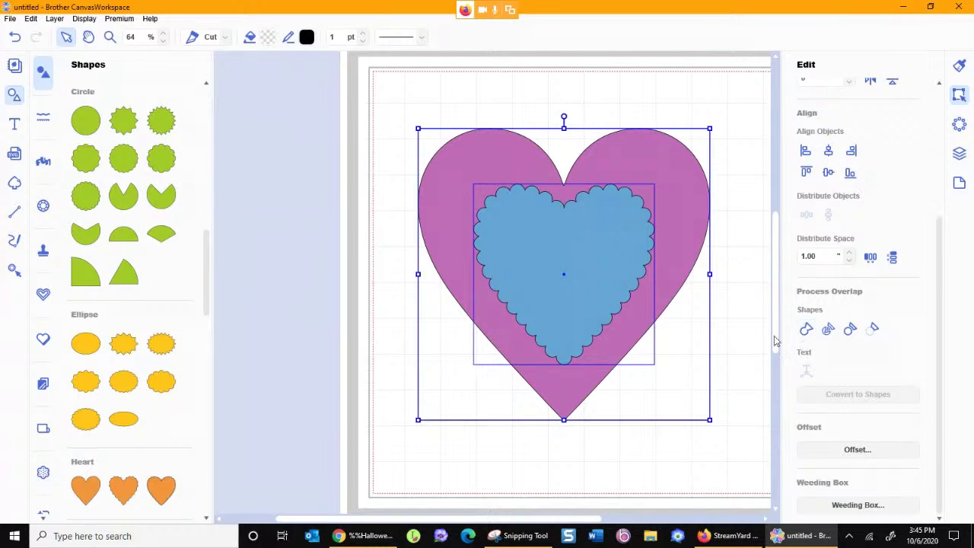
left_click(828, 331)
left_click(615, 391)
- Pull the scalloped heart out onto the mat's edge and shift the outer heart slightly, then undo the changes
left_click(524, 278)
left_click_drag(523, 278, 338, 378)
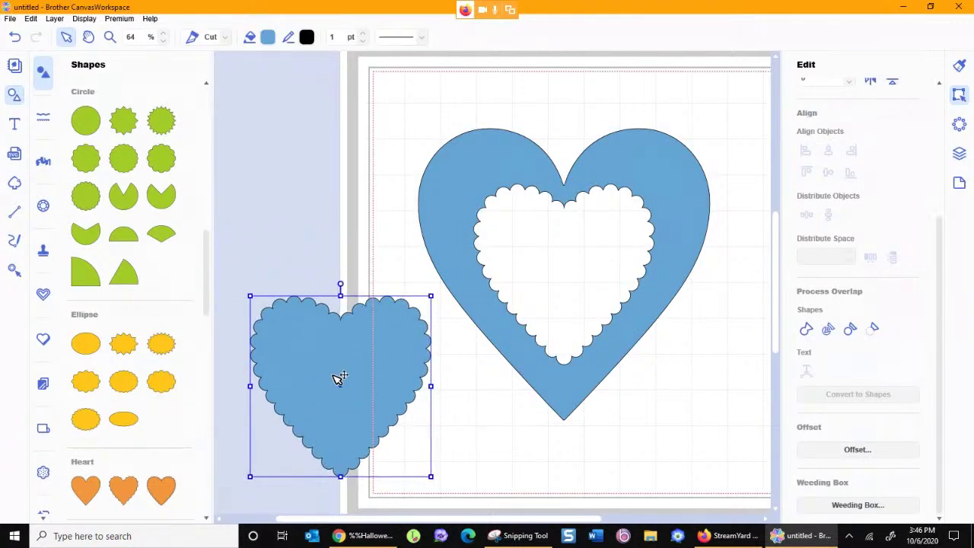
left_click(572, 196)
left_click_drag(568, 199, 591, 196)
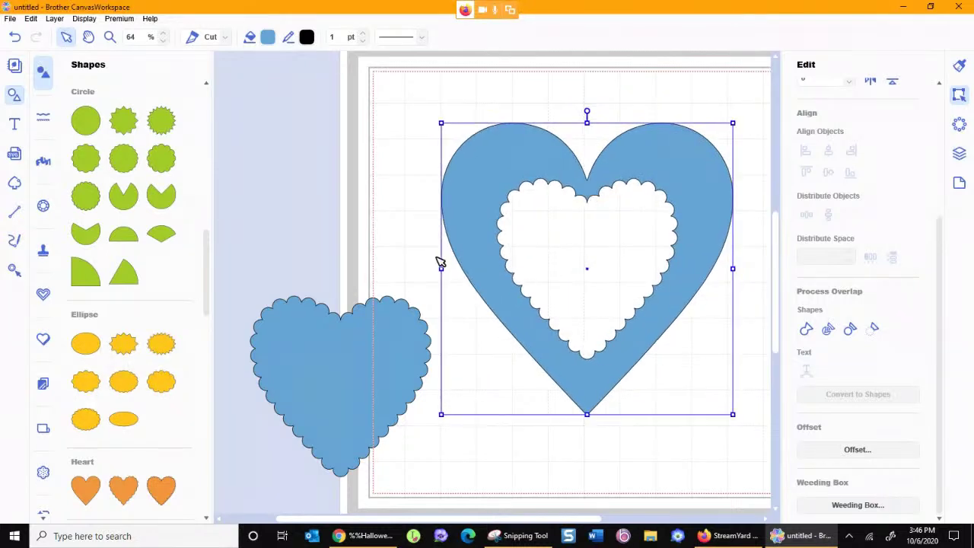
left_click(14, 38)
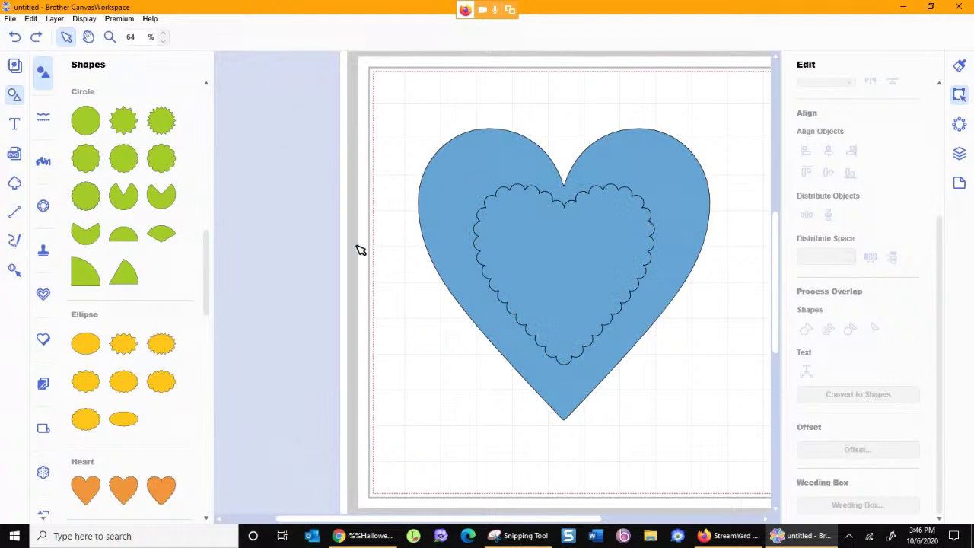
left_click(519, 259)
left_click(435, 289)
- Remove the overlap between the two hearts with Process Overlap, pull the blue heart down off the cut-out, and undo the move
left_click_drag(378, 105, 733, 443)
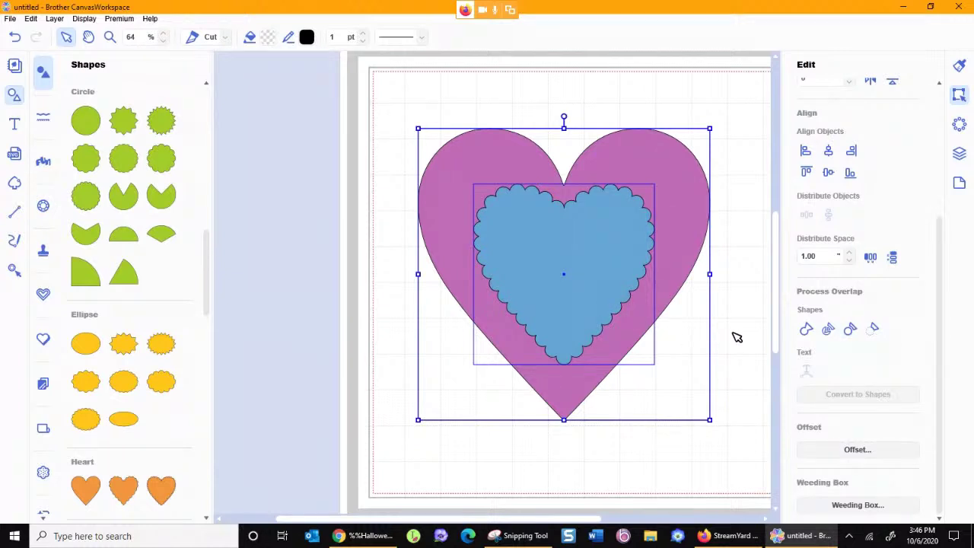
left_click(702, 316)
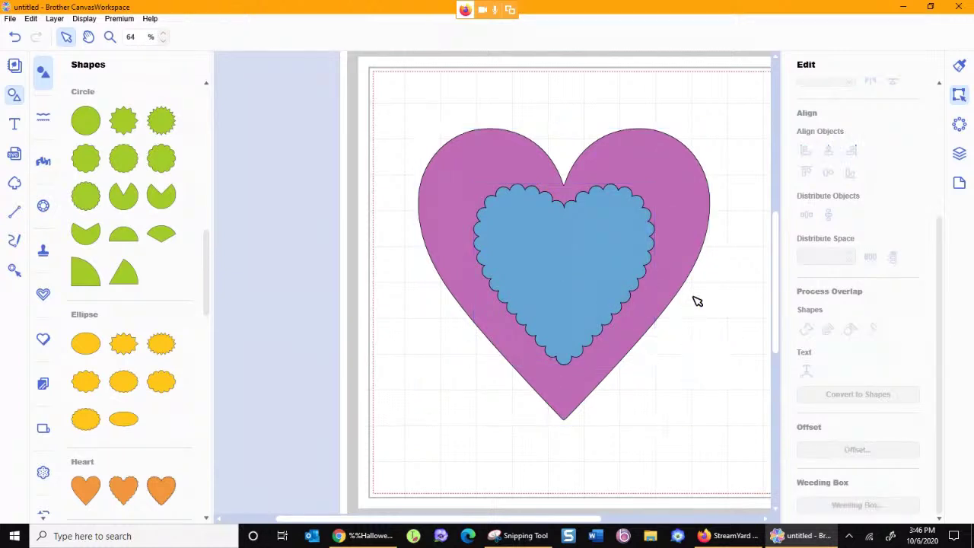
left_click(959, 154)
left_click(596, 296)
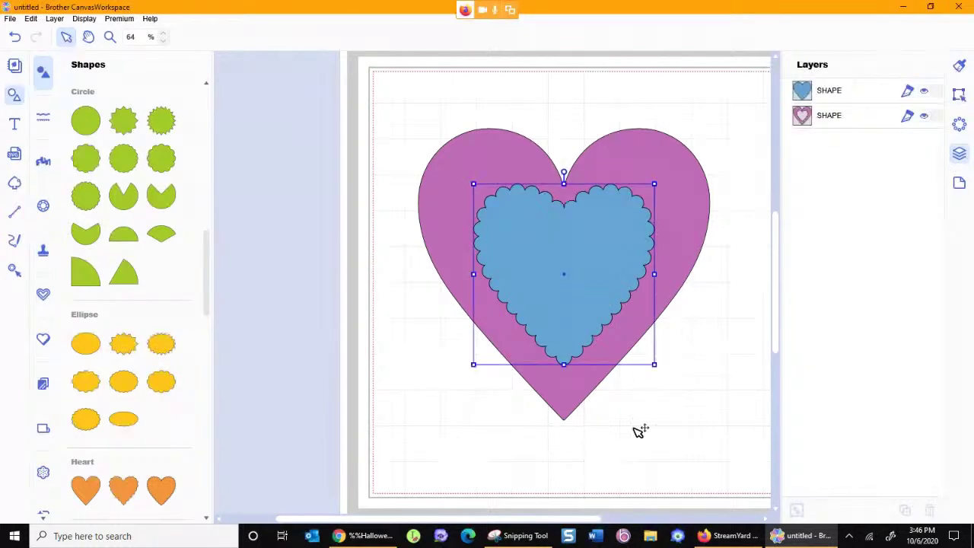
left_click_drag(640, 431, 642, 437)
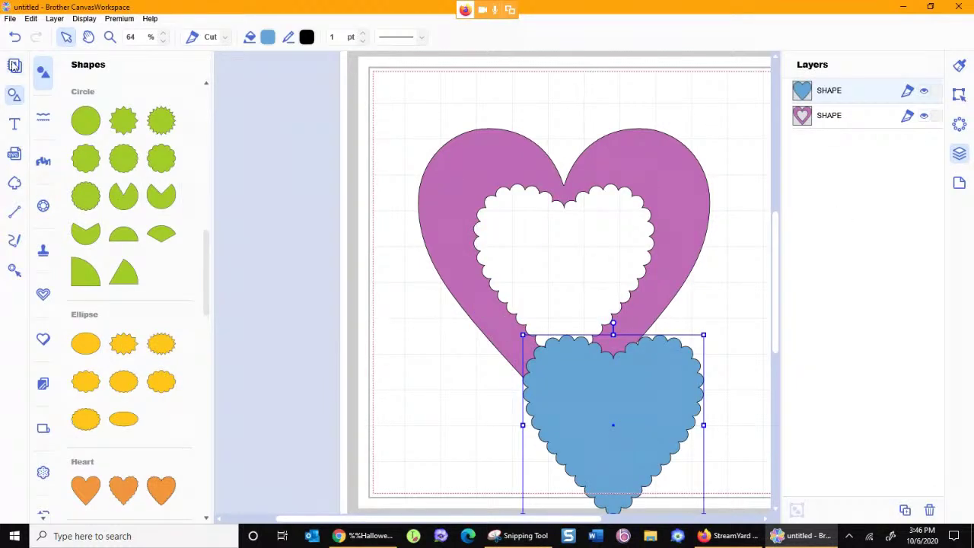
left_click(14, 38)
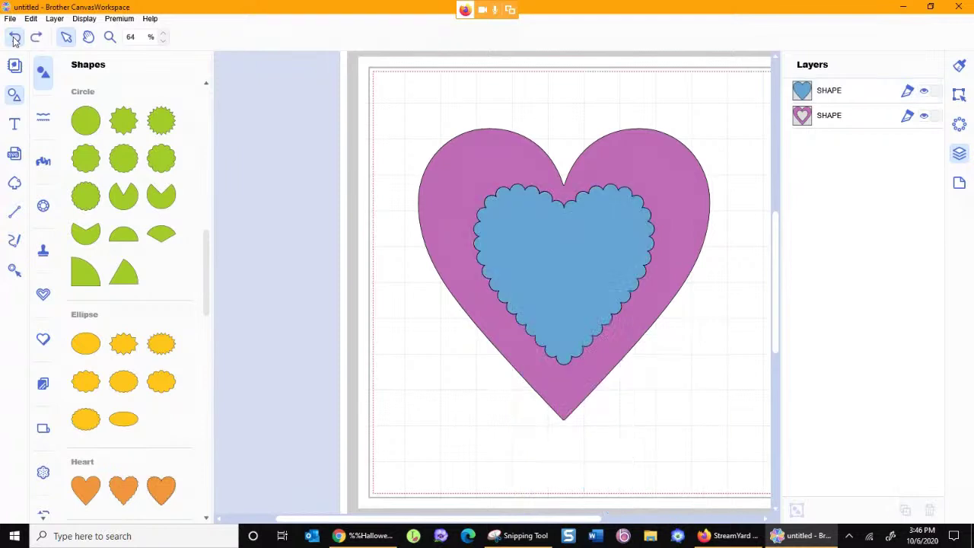
- Subtract the scalloped heart from the large heart with Process Overlap
left_click_drag(400, 118, 723, 448)
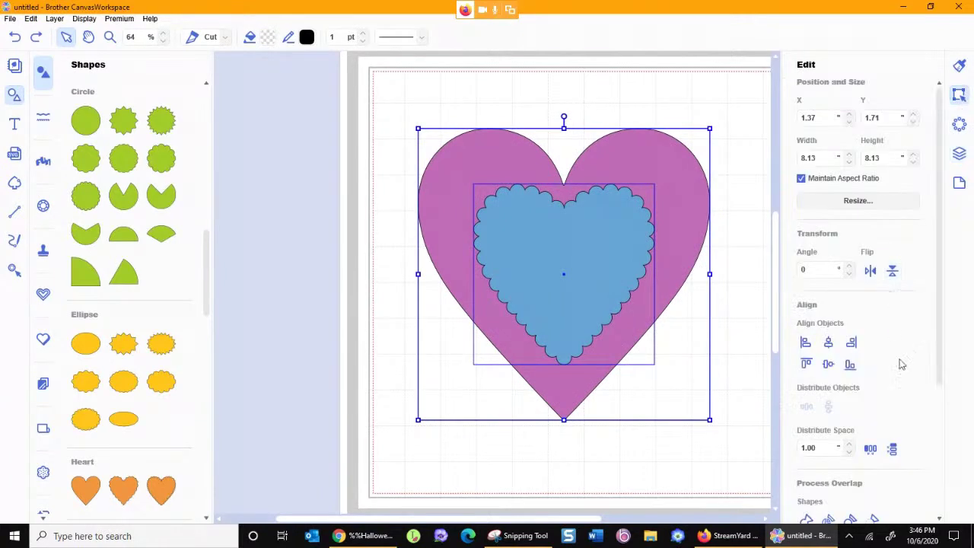
left_click_drag(941, 362, 937, 455)
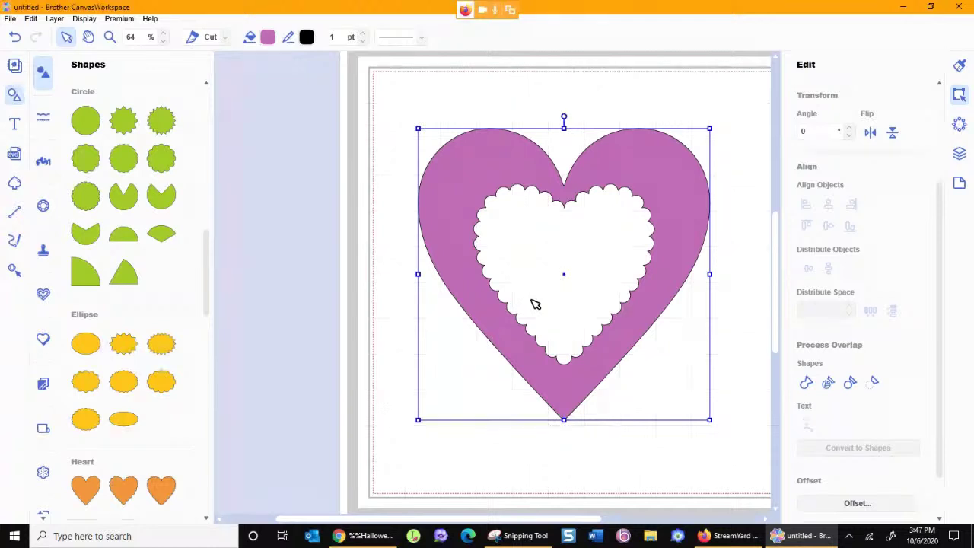
- Fill the cut-out heart with pale pink-purple, and delete it from the mat
left_click(958, 67)
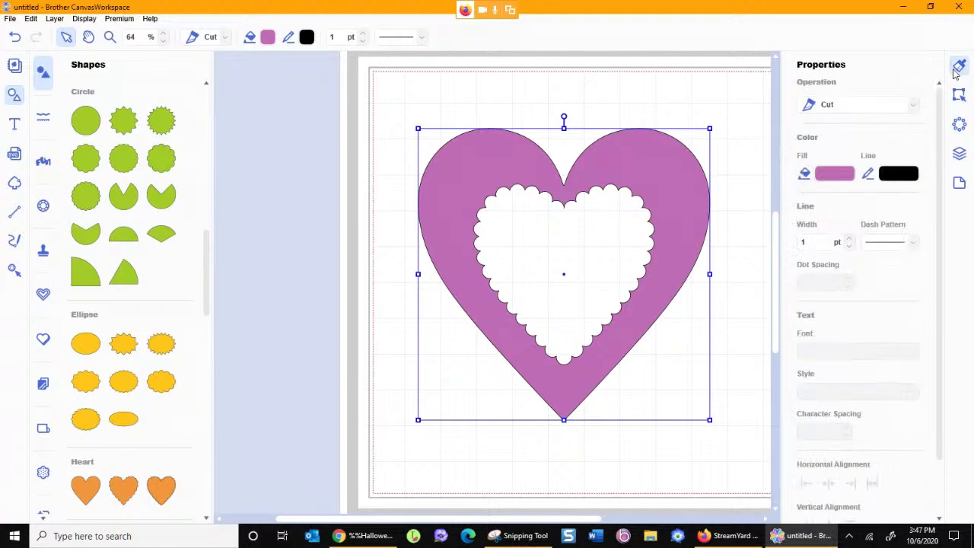
left_click(835, 174)
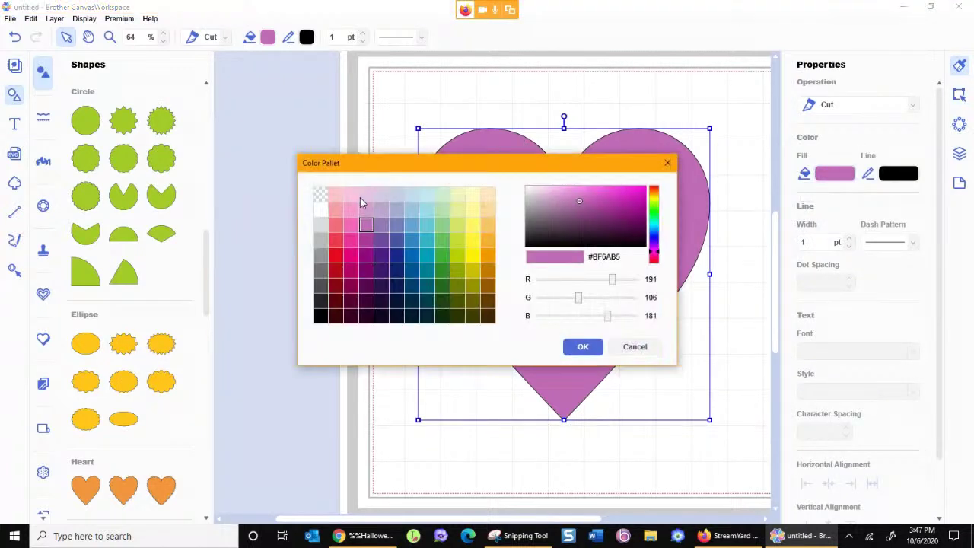
left_click(360, 197)
left_click(583, 348)
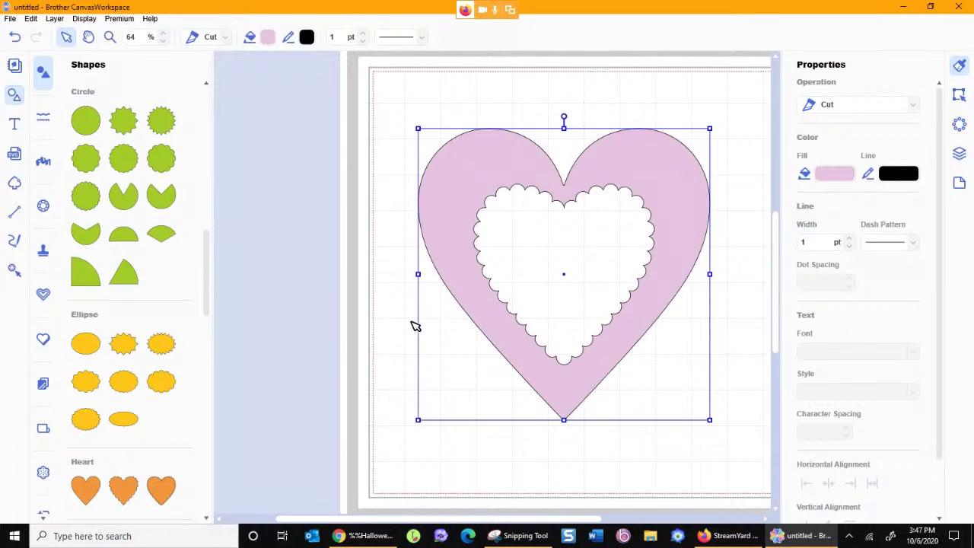
key("Delete")
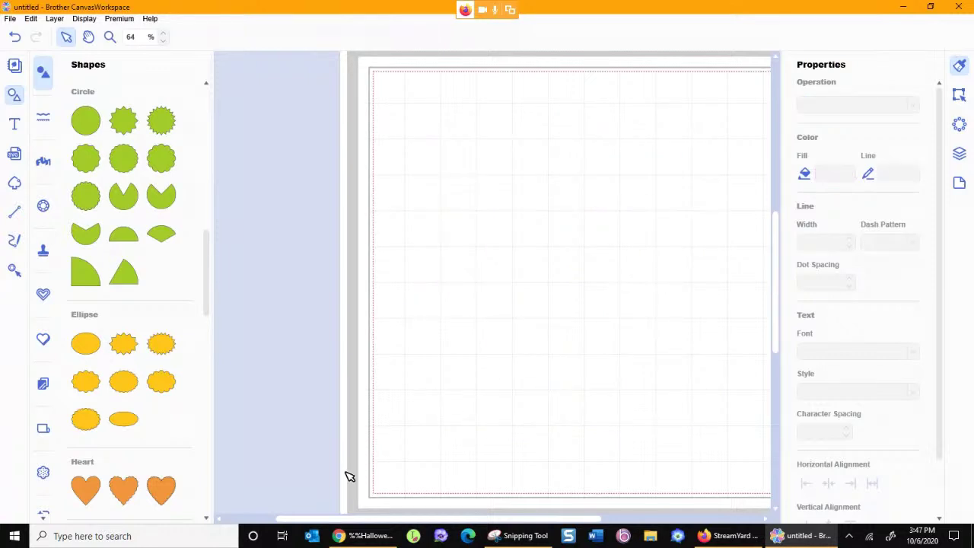
- Switch to the Chrome browser and load brother.com in the tab showing the DIY crafts page
left_click(373, 536)
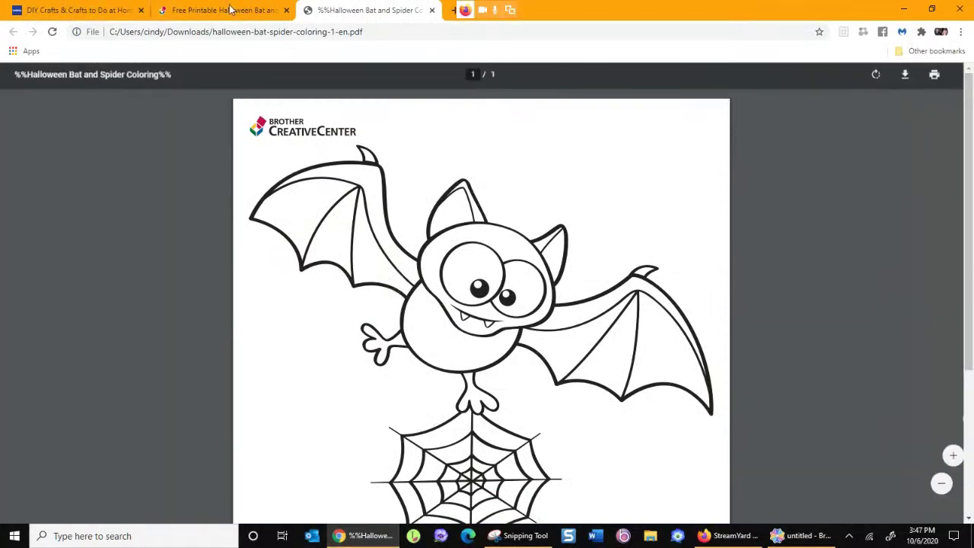
left_click(118, 10)
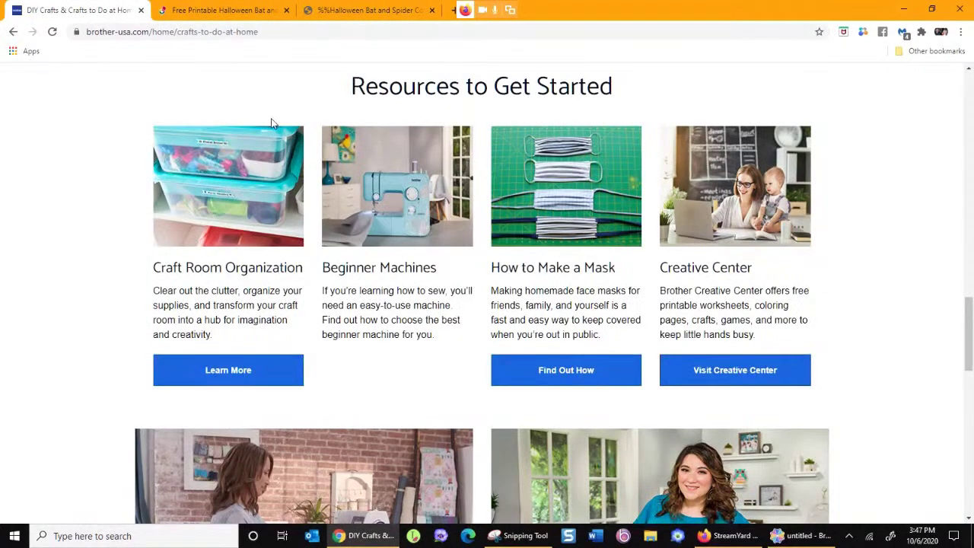
scroll(272, 124, "up", 4)
left_click(286, 32)
type("brot")
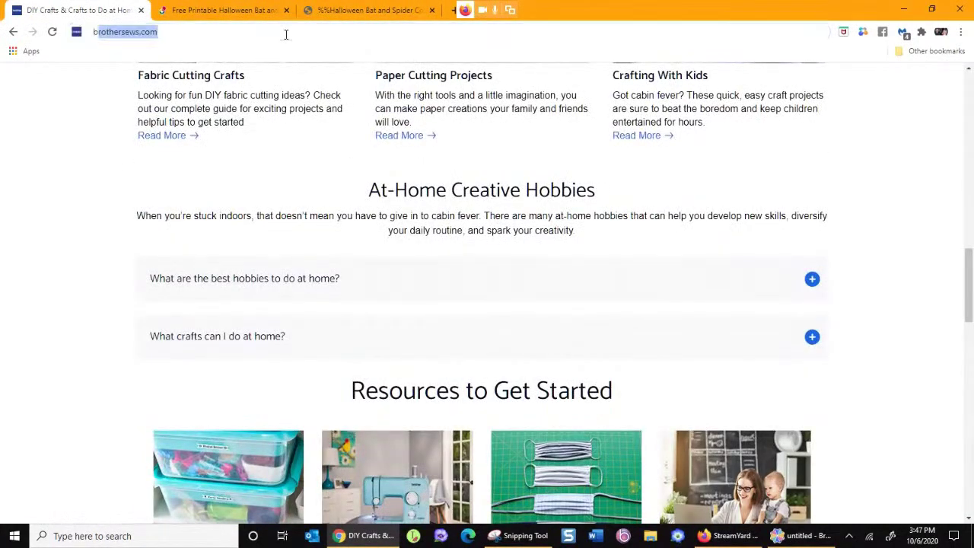
type("her.com")
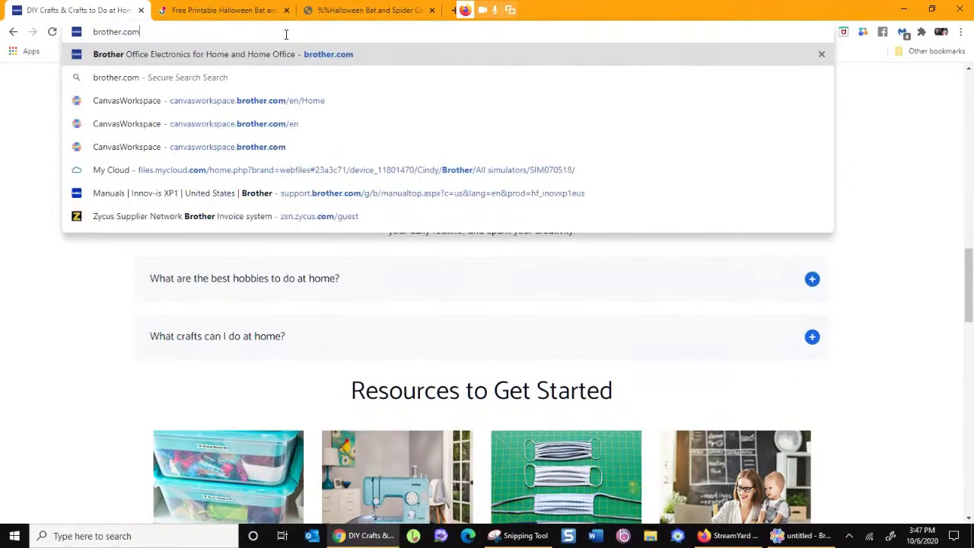
key("Return")
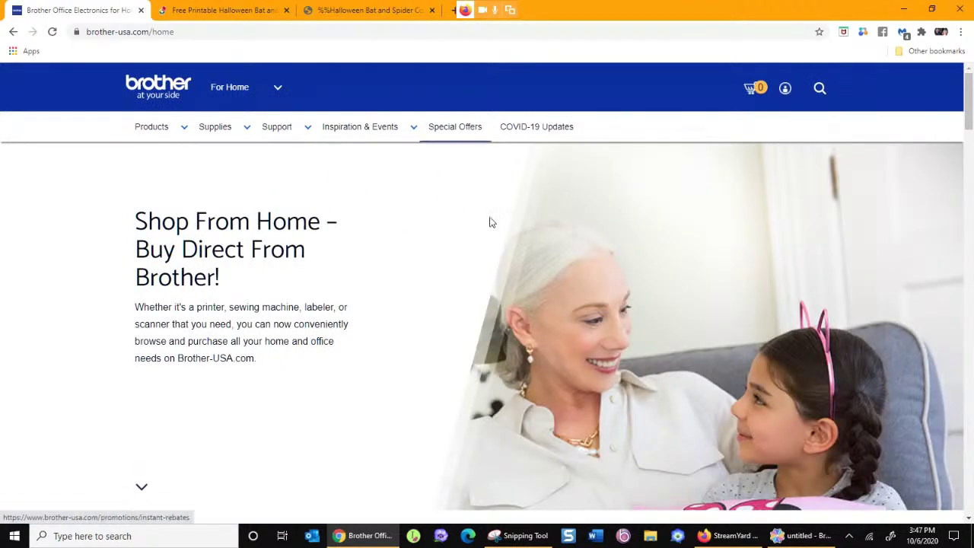
- Open the Crafts to Do at Home page from the Brother home page
scroll(489, 220, "down", 10)
scroll(583, 367, "down", 4)
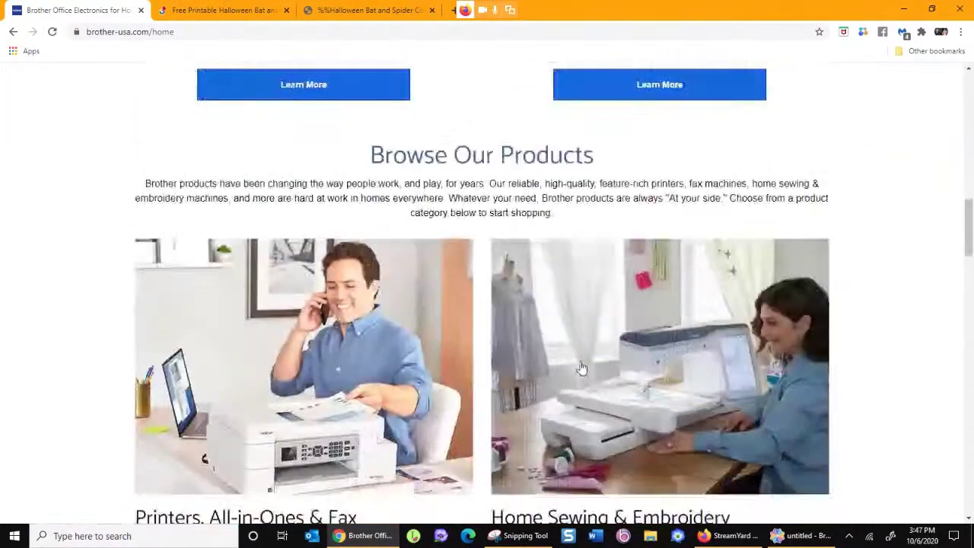
scroll(652, 167, "up", 2)
left_click(654, 272)
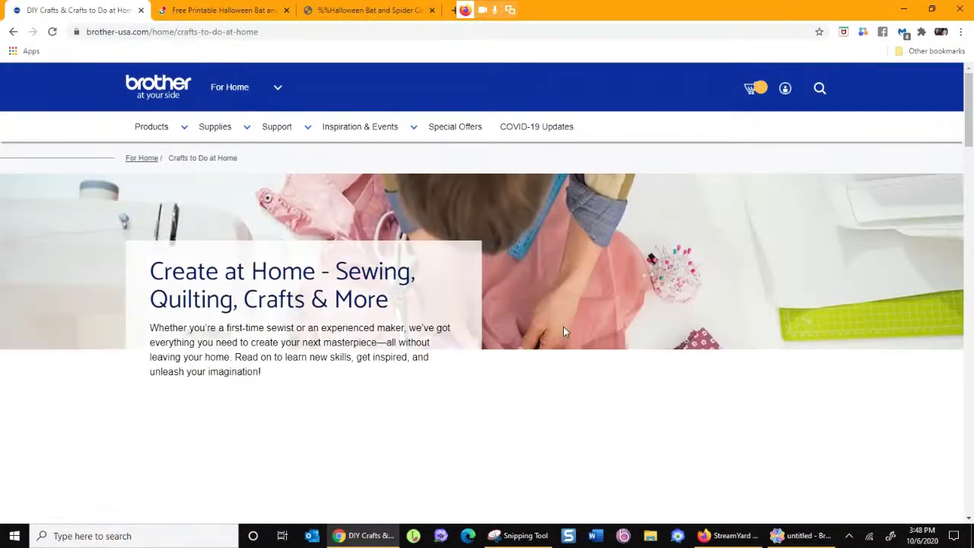
- Open the Brother Creative Center from the Resources to Get Started section of the crafts page
scroll(616, 343, "down", 2)
scroll(618, 347, "down", 12)
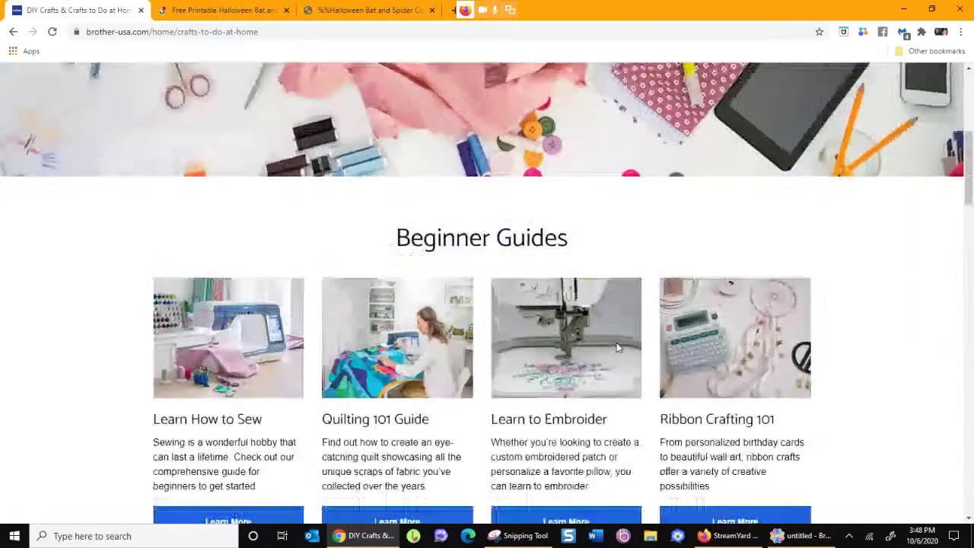
scroll(616, 344, "up", 1)
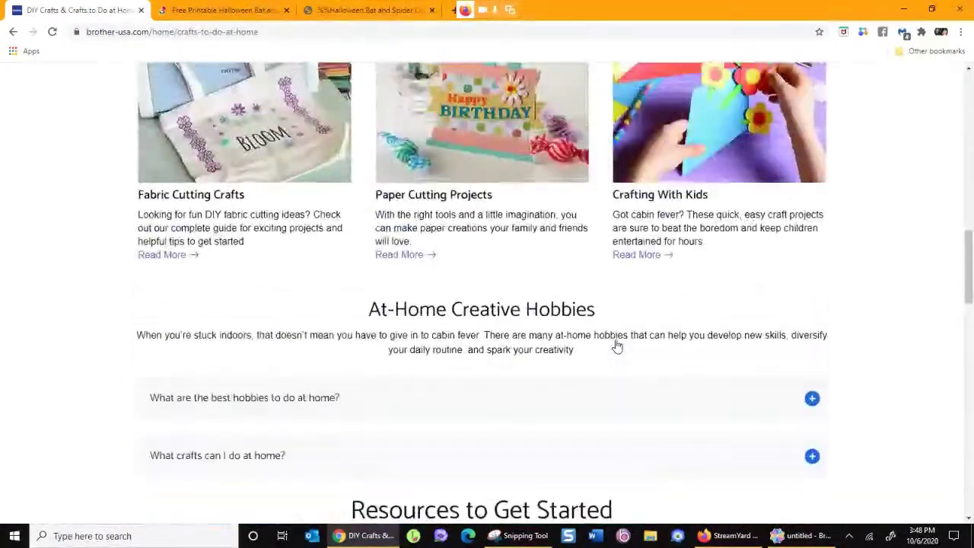
scroll(616, 342, "down", 5)
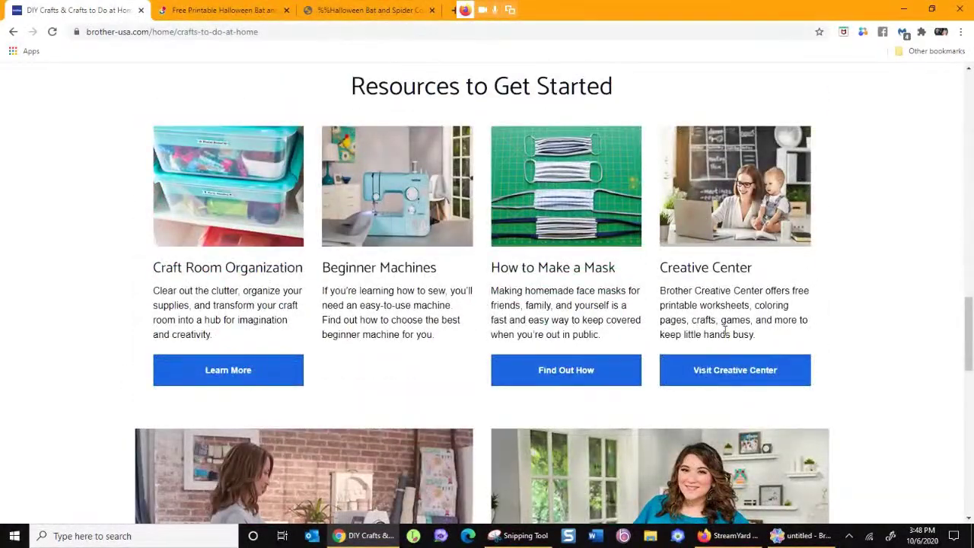
left_click(693, 381)
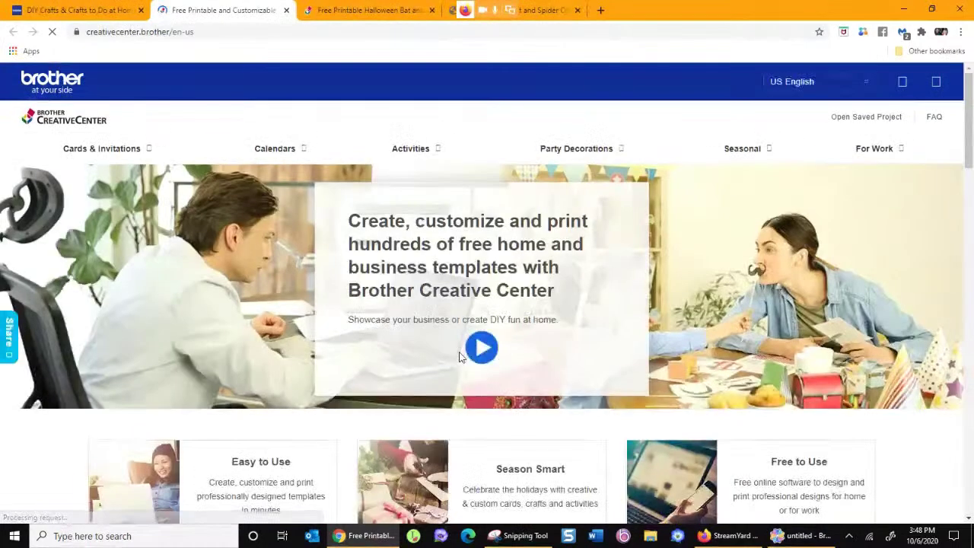
- Open the Halloween page from the Creative Center's seasonal celebrations
left_click(415, 149)
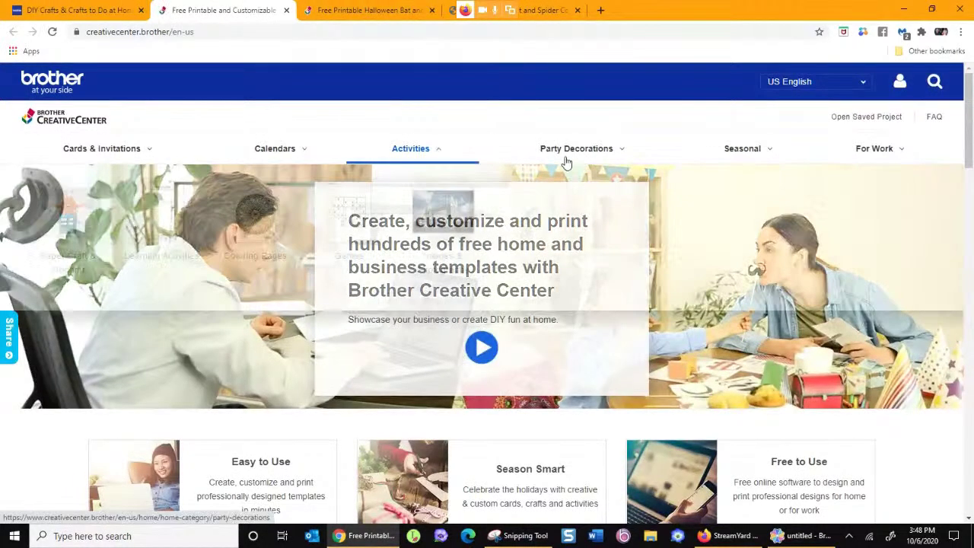
left_click(752, 149)
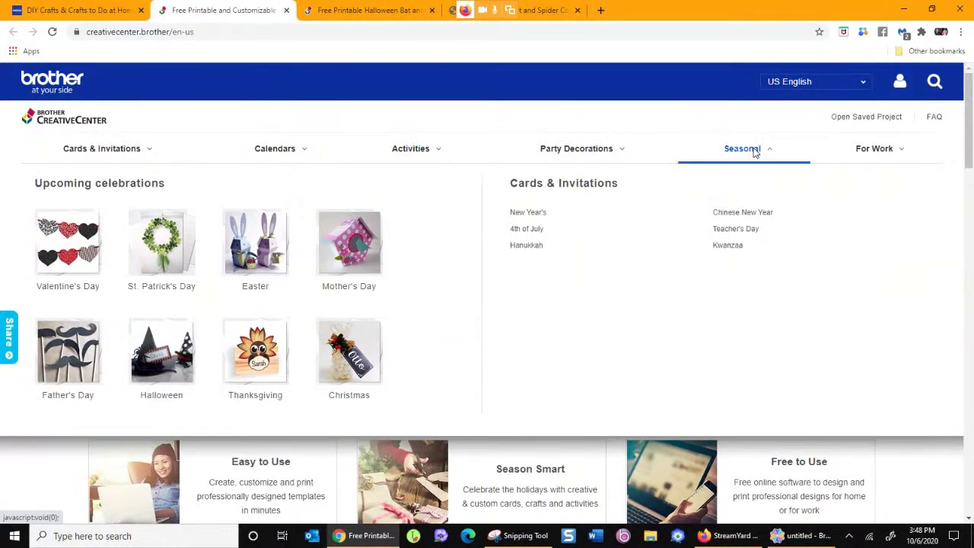
left_click(162, 357)
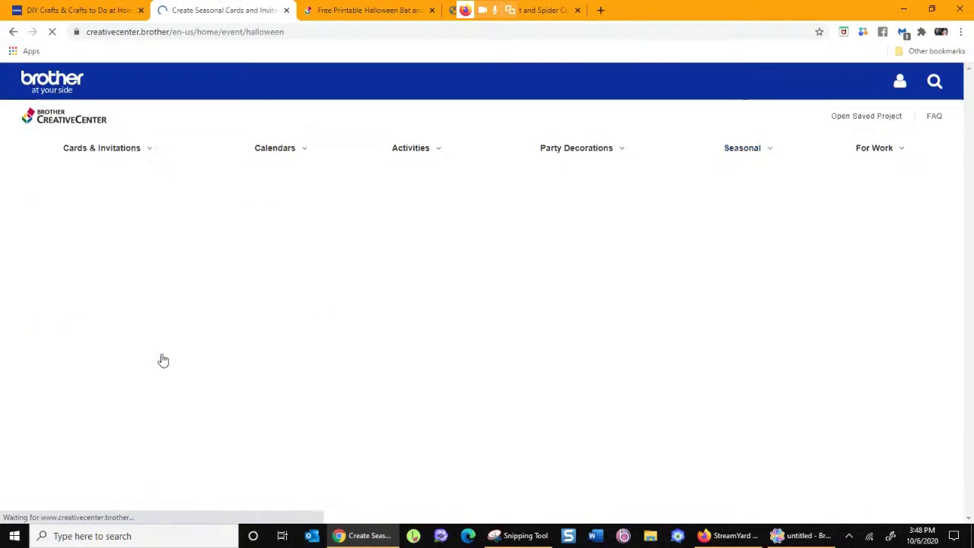
- Show all the Halloween card and invitation templates and look through them
scroll(575, 398, "down", 6)
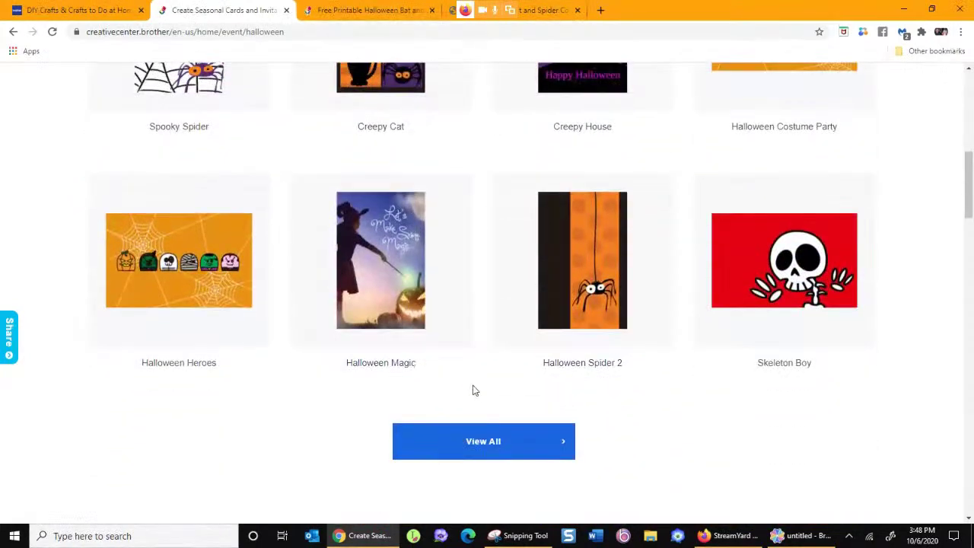
left_click(489, 451)
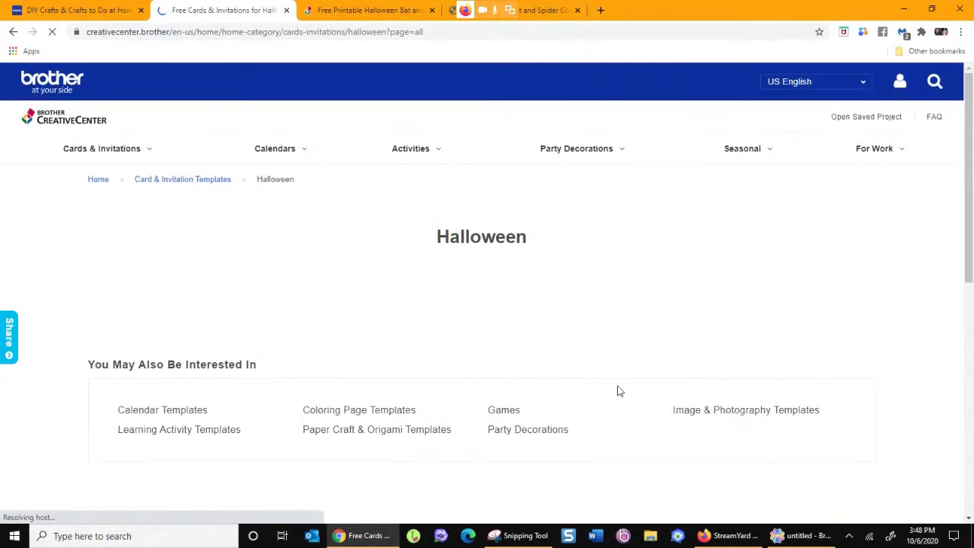
scroll(580, 335, "down", 8)
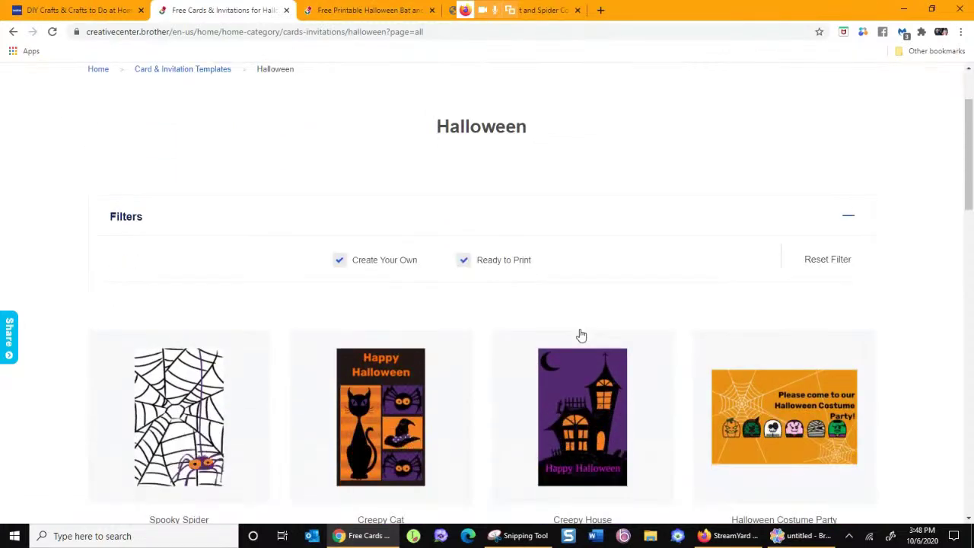
scroll(479, 376, "down", 3)
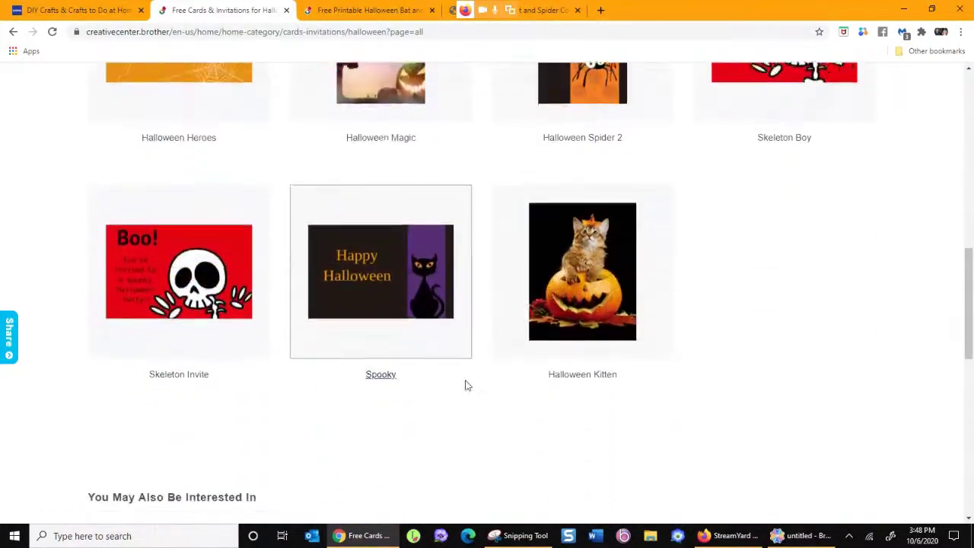
scroll(450, 402, "up", 12)
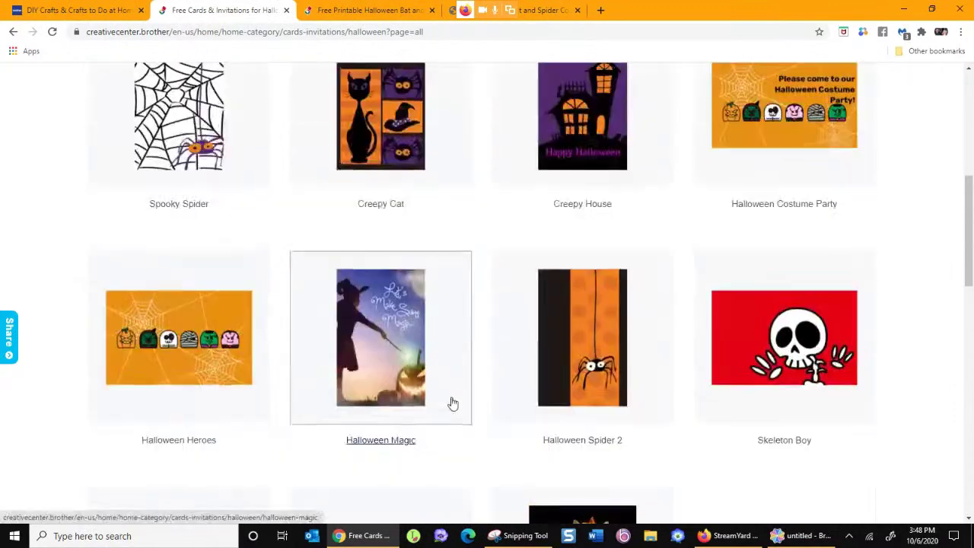
left_click(560, 153)
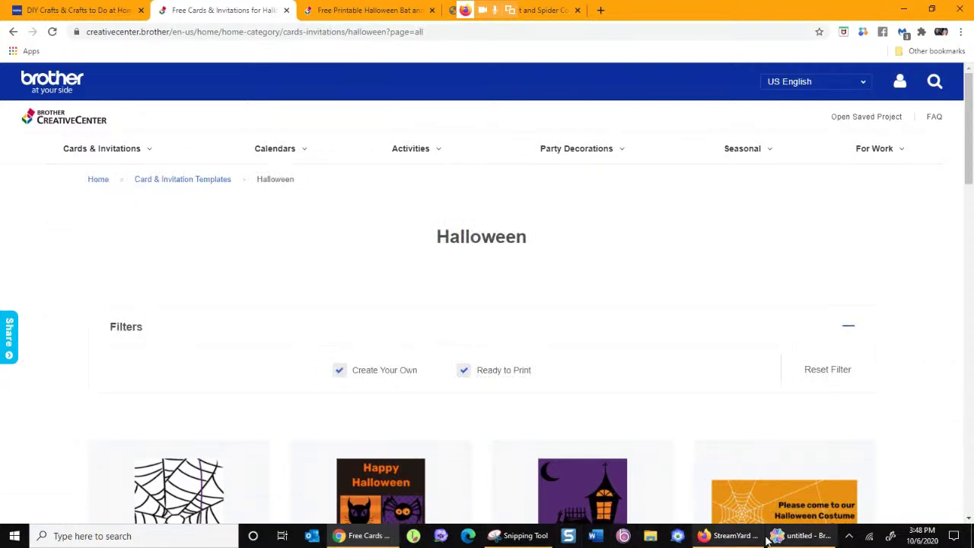
- Switch to Brother CanvasWorkspace and open the Ghost Garland project from the Canvas Project collection
left_click(791, 536)
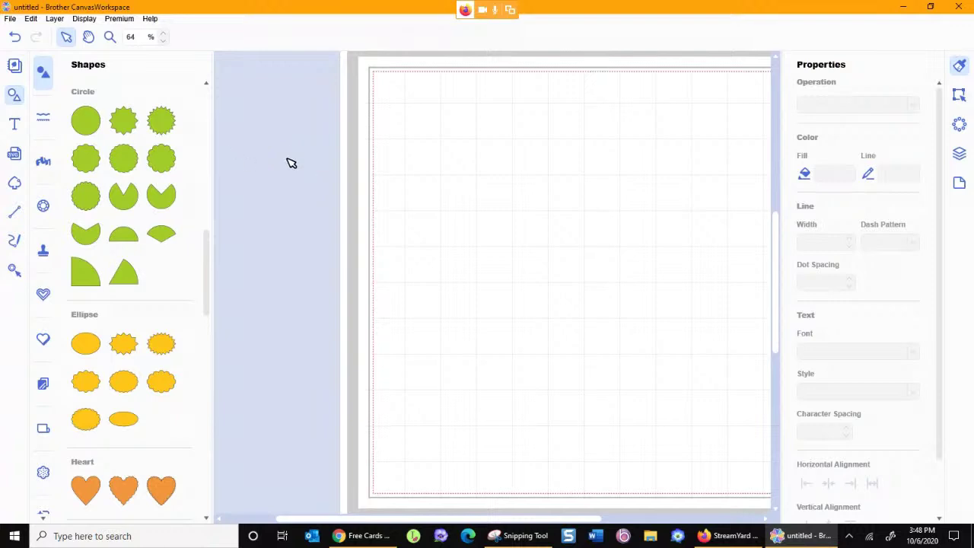
left_click(15, 67)
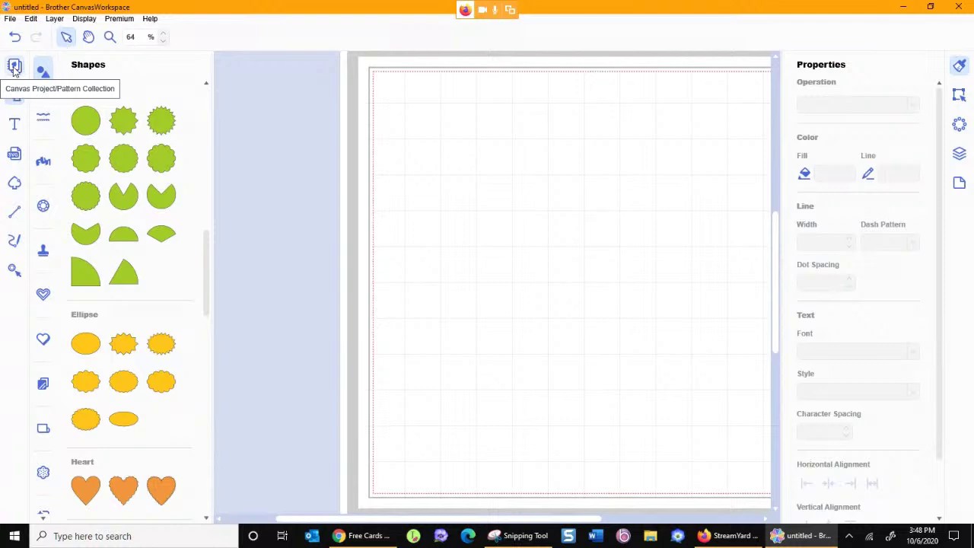
left_click(14, 68)
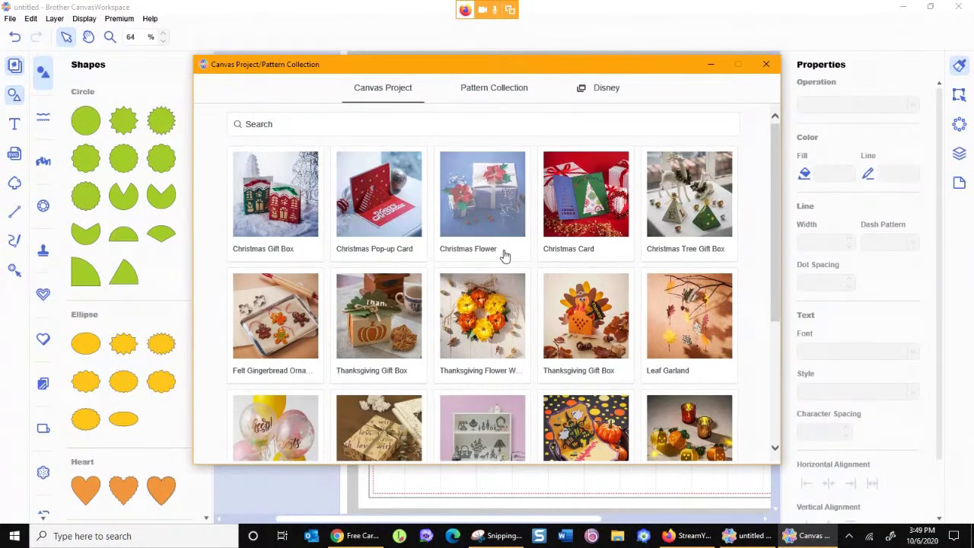
left_click_drag(772, 190, 765, 261)
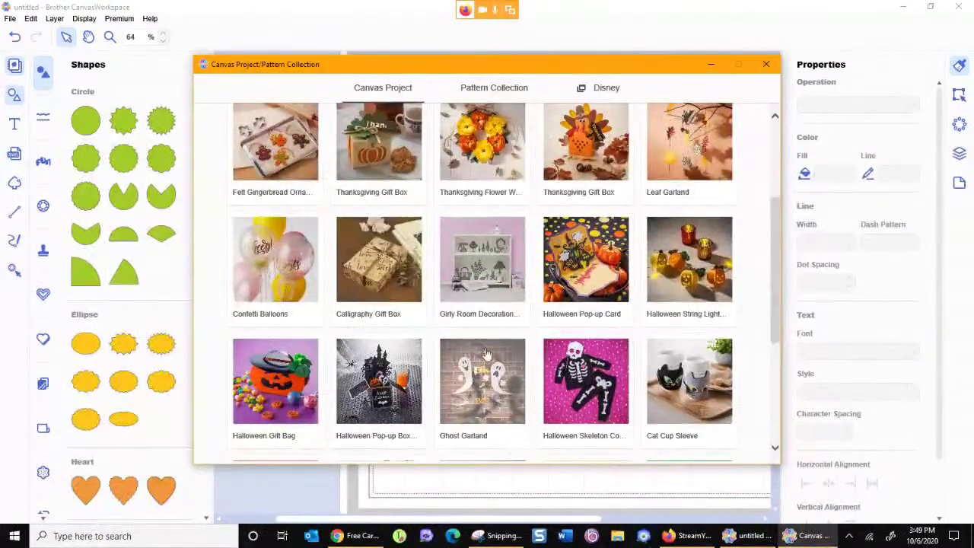
left_click(484, 389)
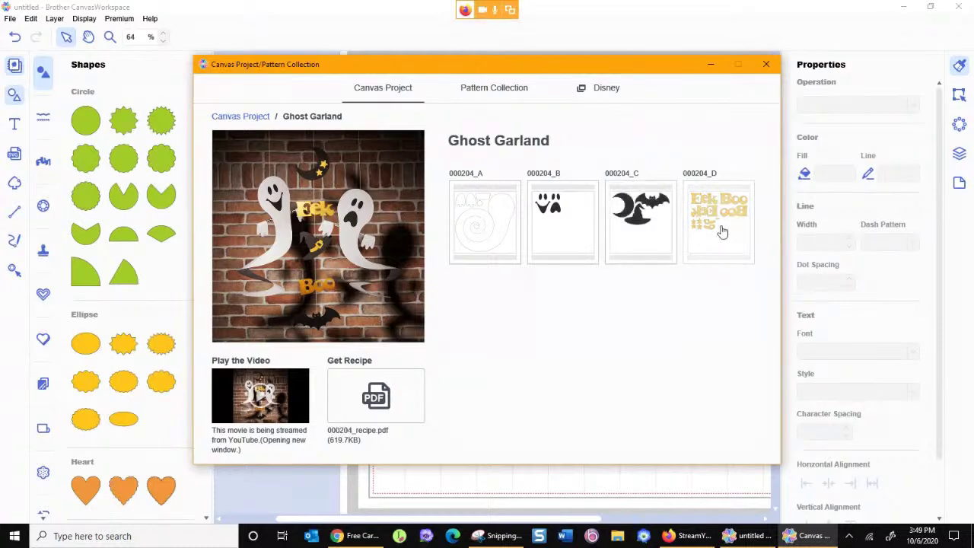
- Add the Ghost Garland patterns 000204_C and 000204_D to the mat, and close the collection
left_click(641, 230)
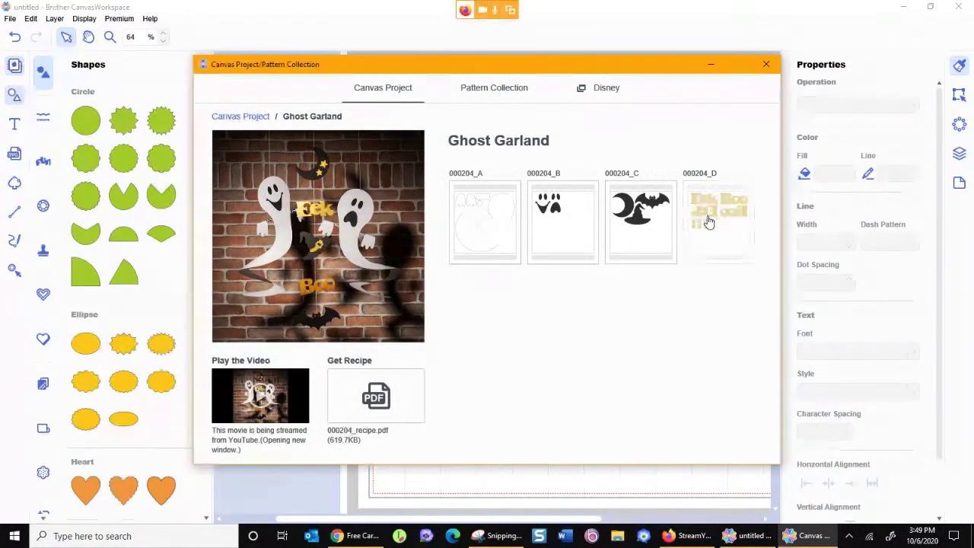
left_click(707, 221)
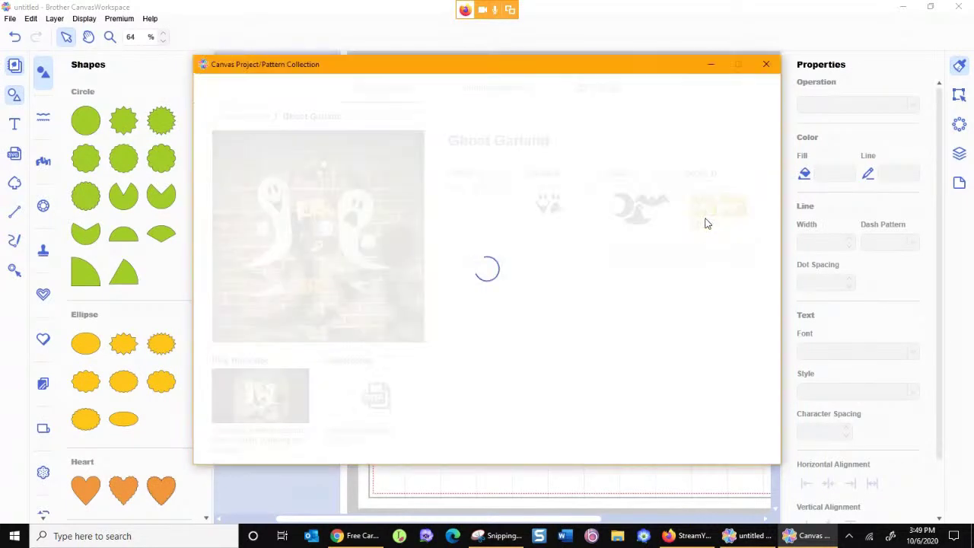
left_click(764, 65)
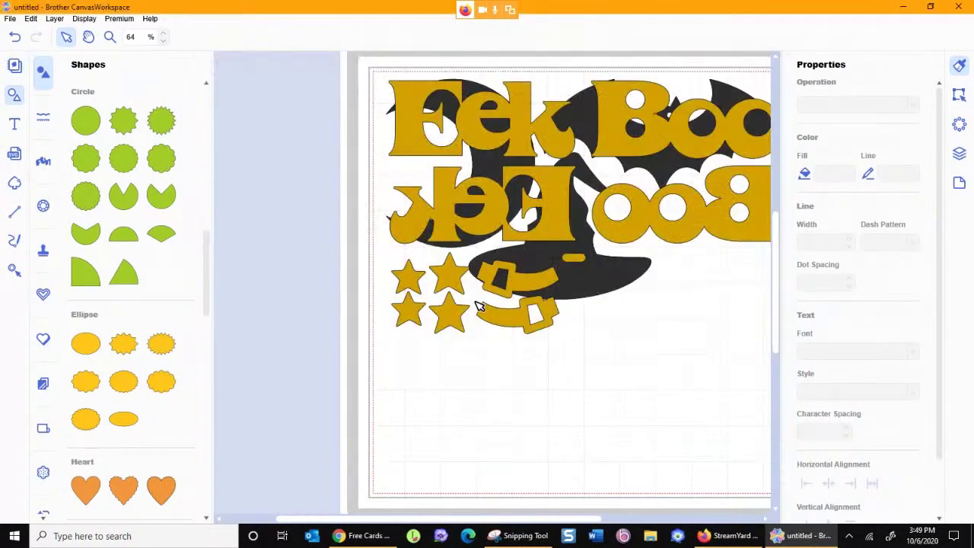
- Delete the gold Eek and Boo lettering, the small gold bar on the hat and the gold stars from the mat
left_click(563, 213)
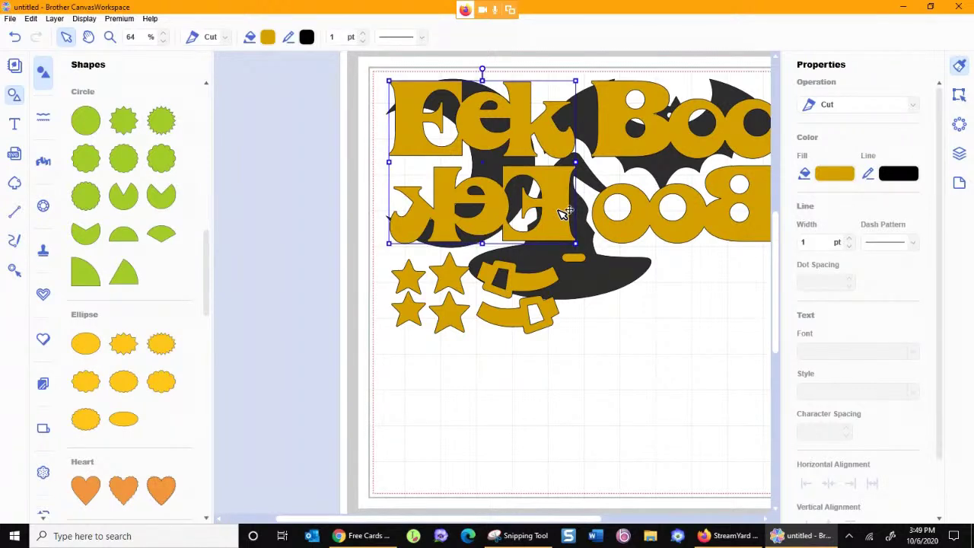
key("Delete")
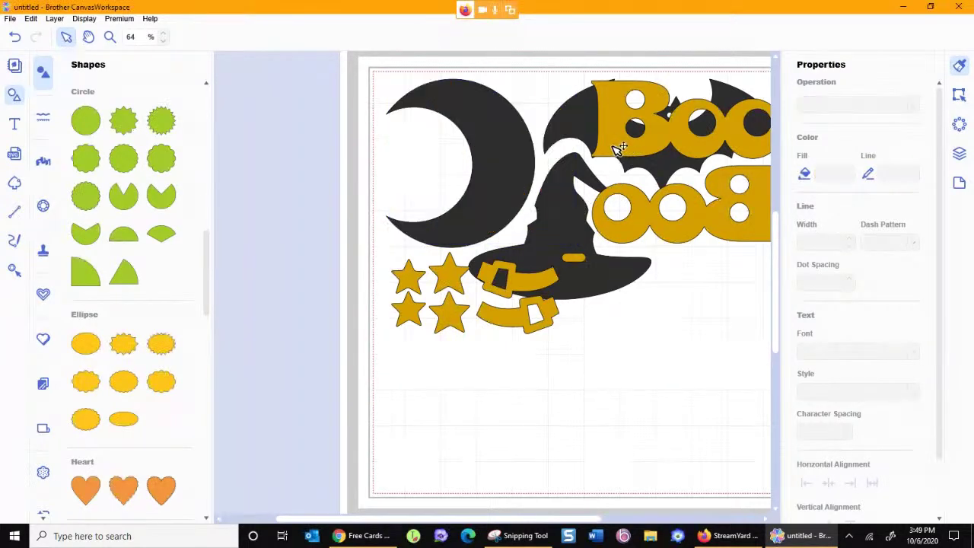
left_click(618, 148)
key("Delete")
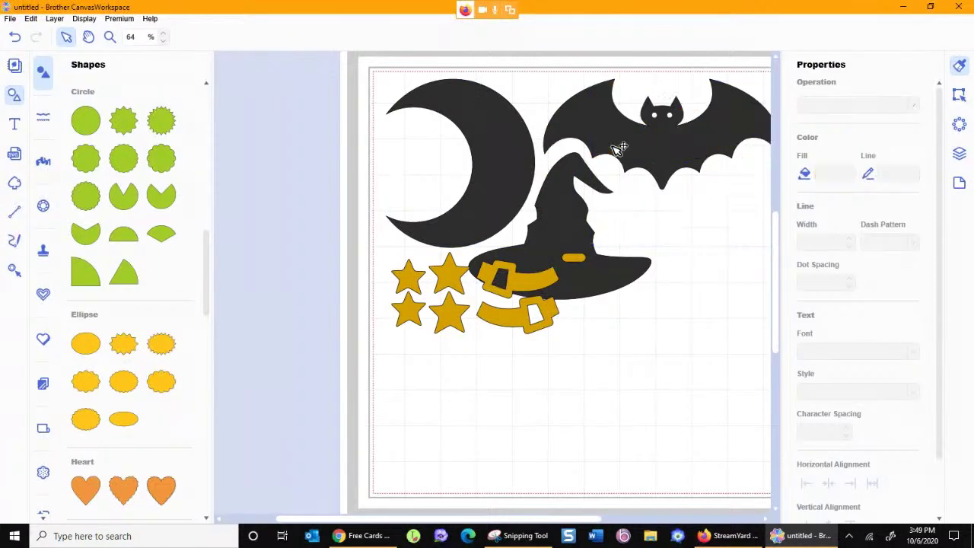
left_click(573, 258)
key("Delete")
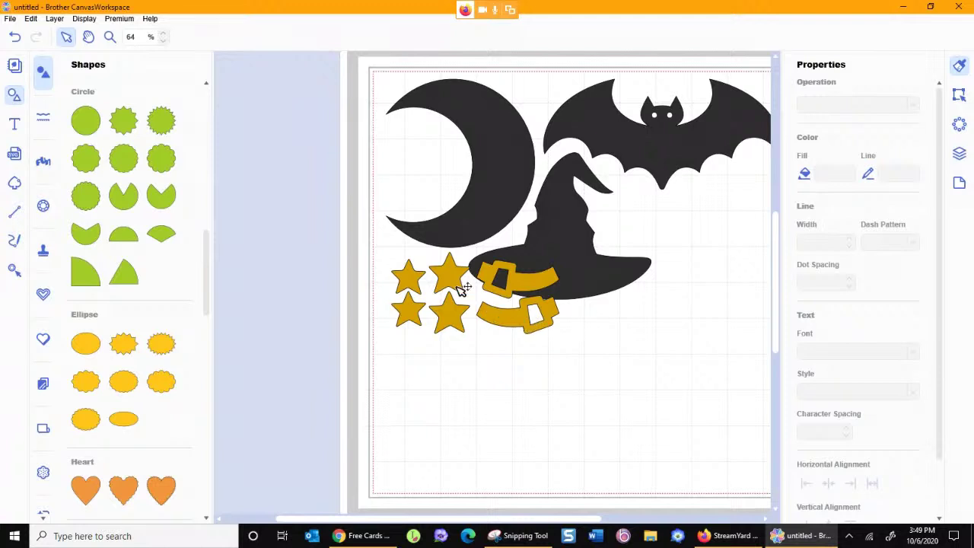
left_click(457, 287)
left_click(408, 280)
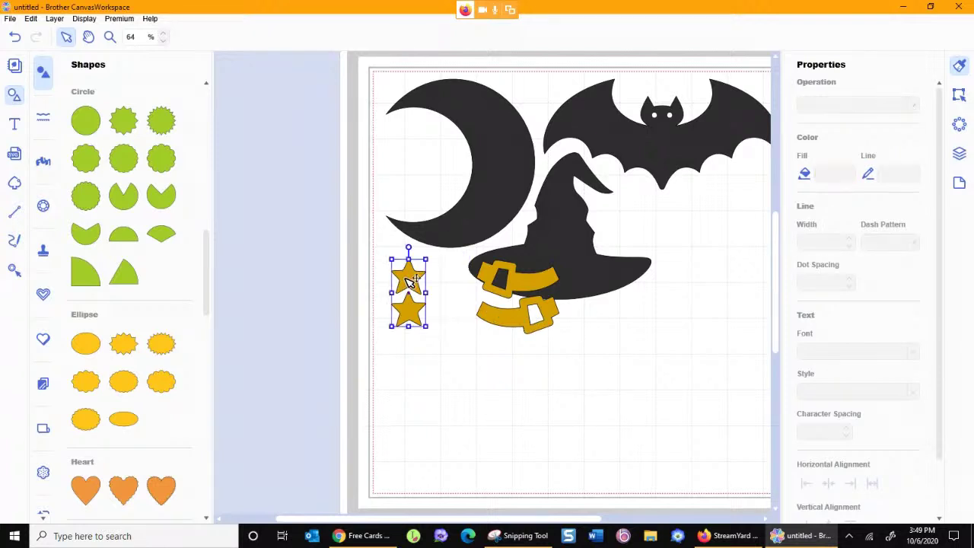
- Move the pair of gold buckled bands below the witch hat, and delete the lower band of the group
left_click(525, 293)
left_click_drag(529, 293, 537, 356)
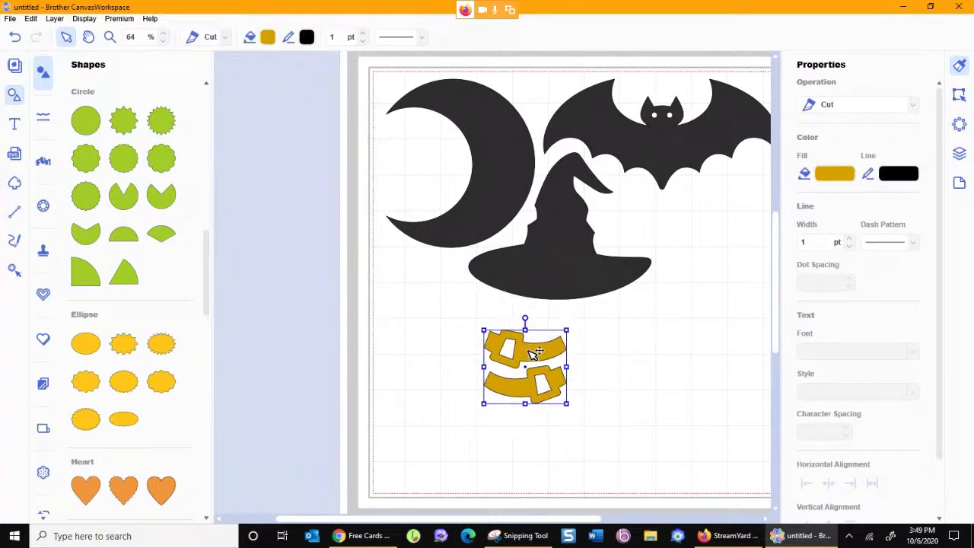
double_click(535, 353)
left_click(533, 386)
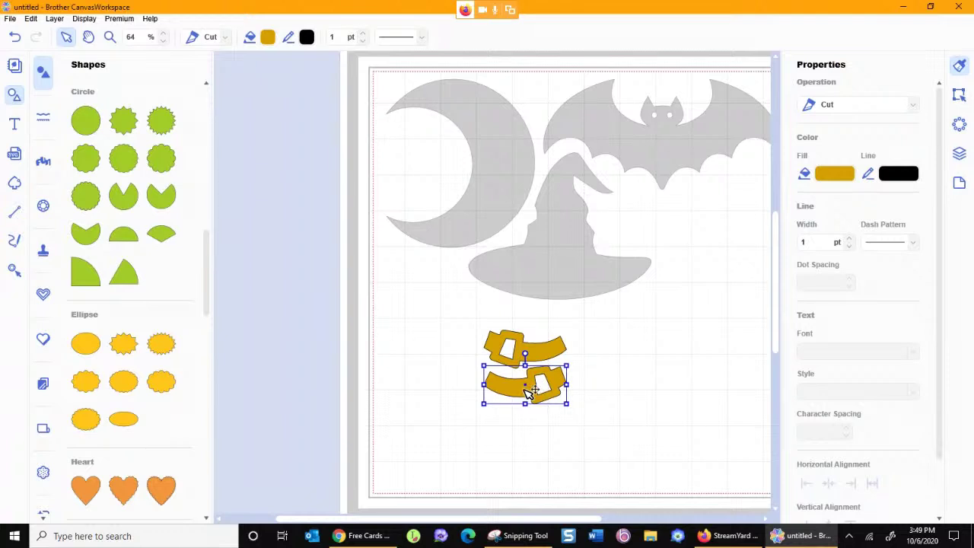
key("Delete")
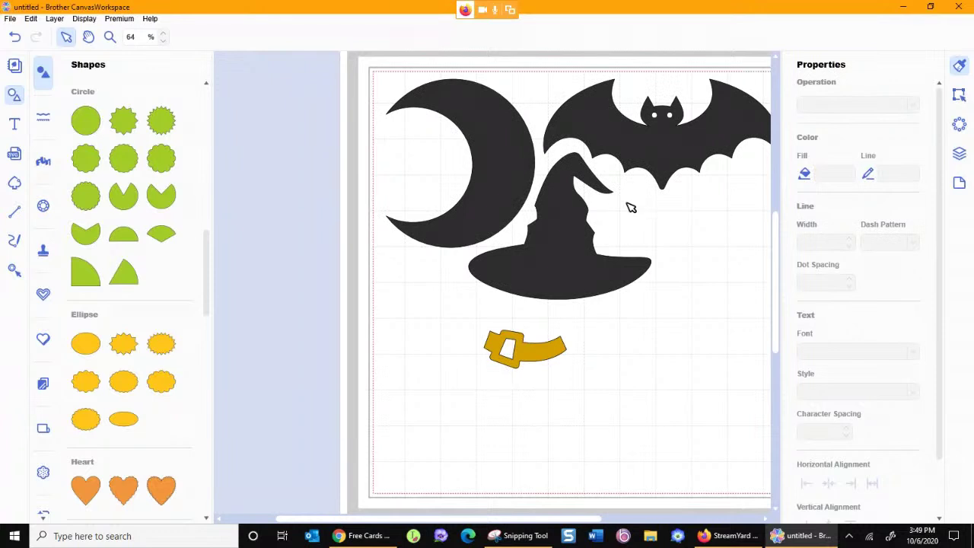
- Delete the black bat and the crescent moon from the mat
left_click(649, 146)
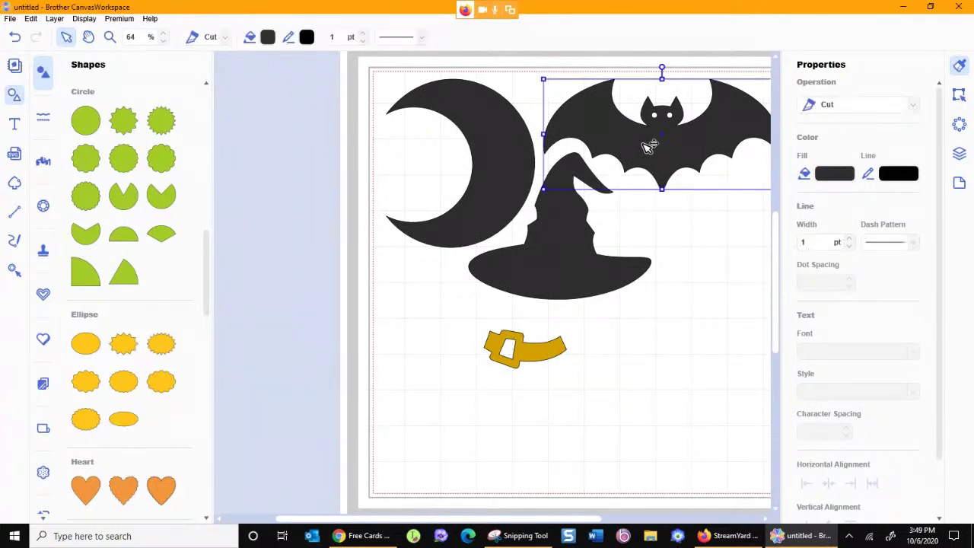
key("Delete")
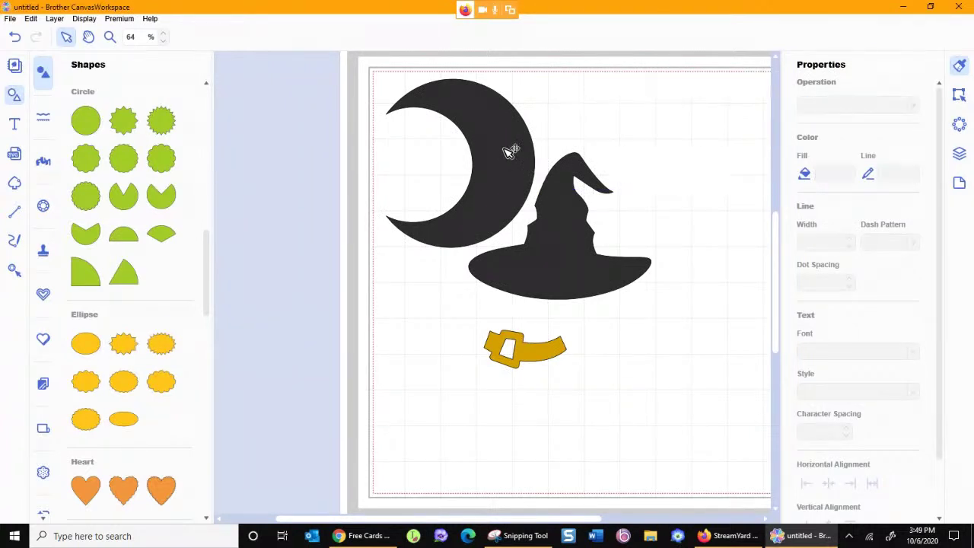
left_click(506, 151)
key("Delete")
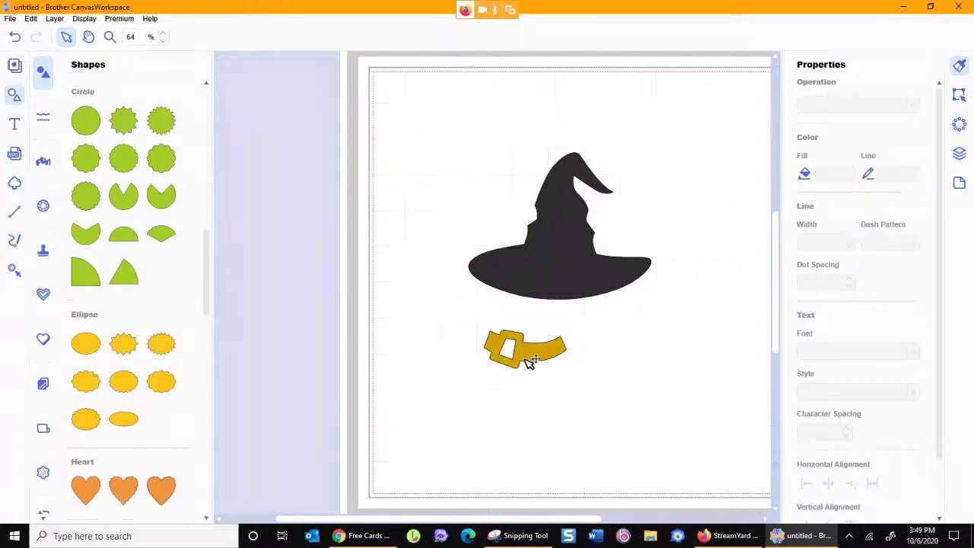
- Place the gold buckled band across the witch hat just above the brim
left_click_drag(533, 359, 567, 261)
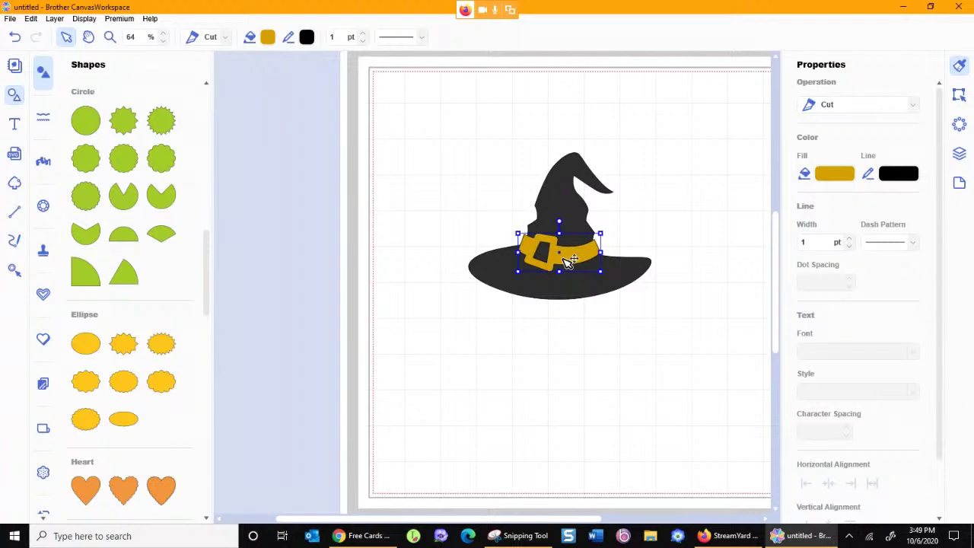
left_click_drag(566, 261, 569, 261)
left_click(109, 37)
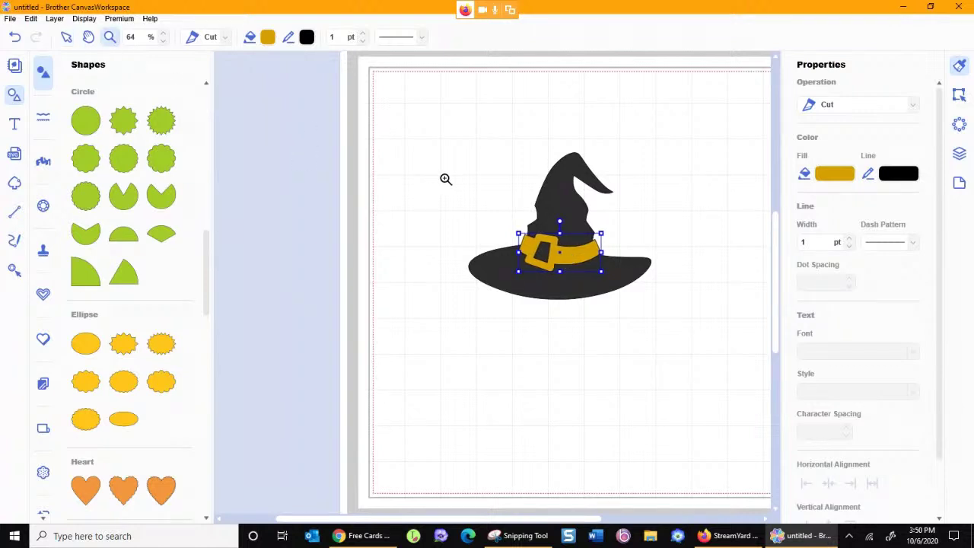
left_click_drag(454, 131, 670, 331)
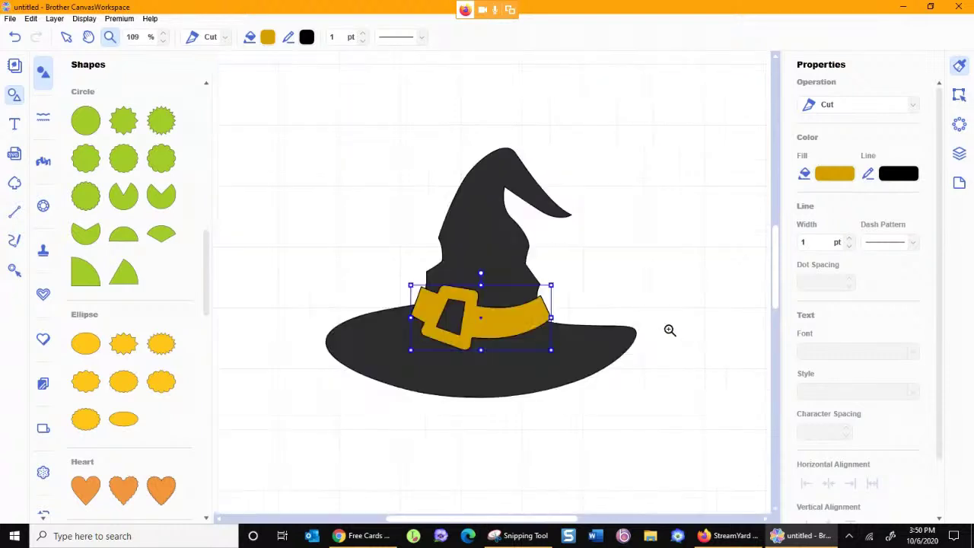
- Shrink the gold buckled band slightly from both upper corners to fit the witch hat's edges, and deselect it
left_click(66, 36)
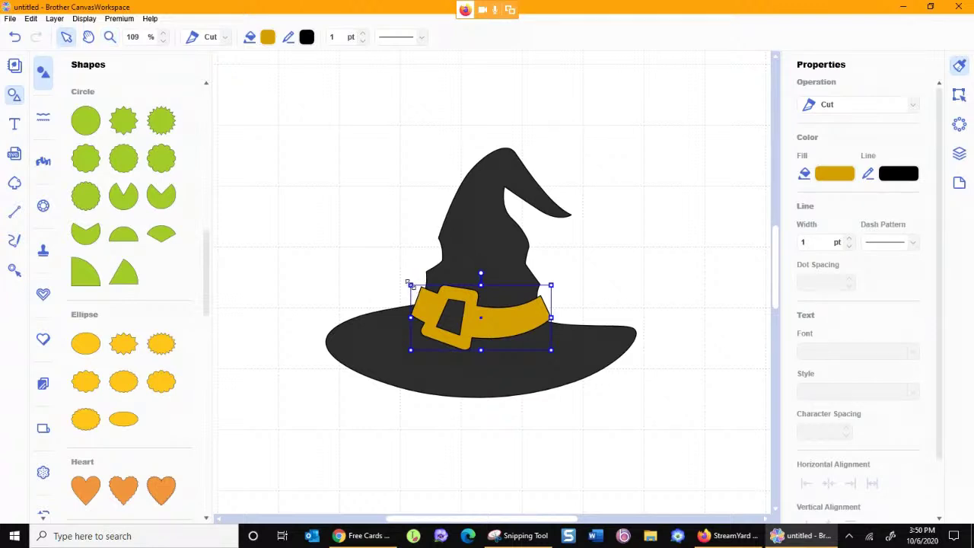
left_click_drag(409, 284, 412, 286)
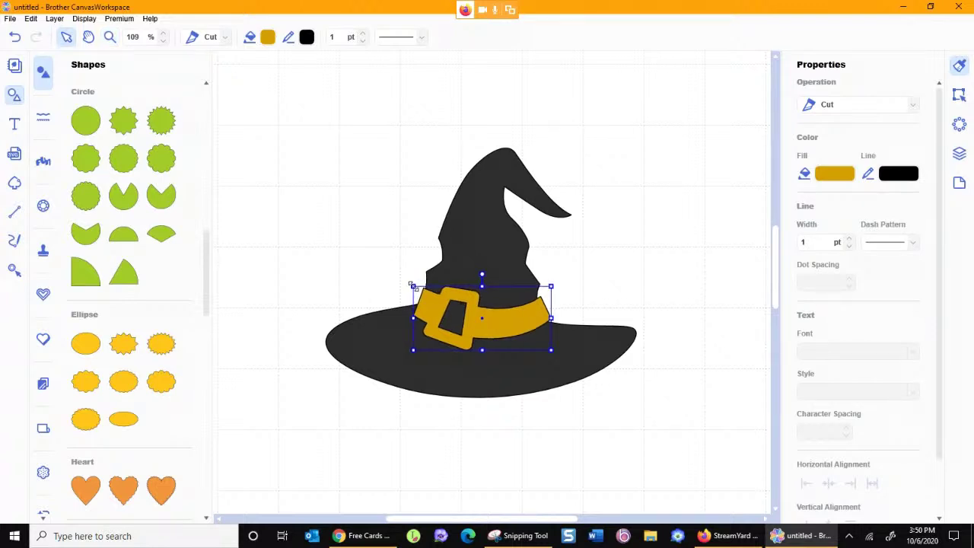
left_click_drag(550, 286, 548, 288)
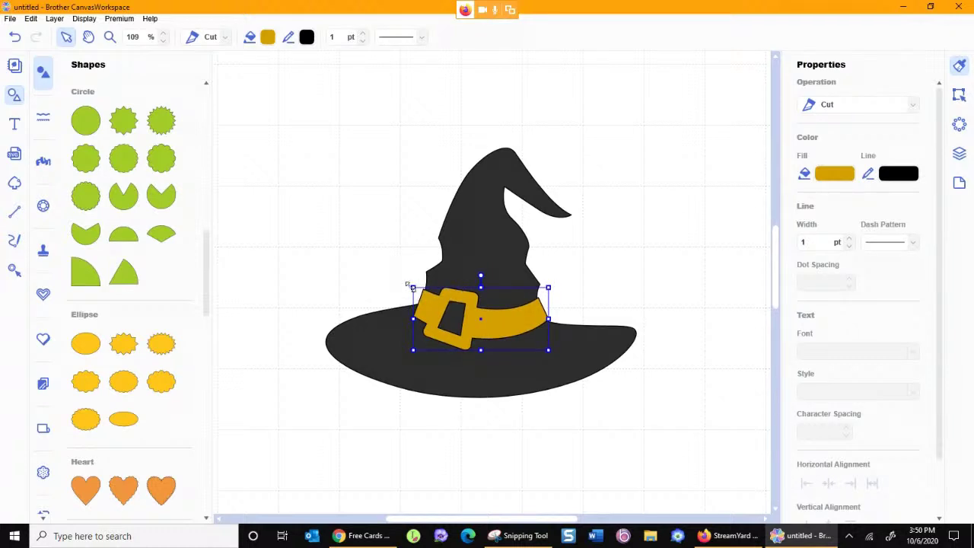
left_click_drag(411, 286, 412, 284)
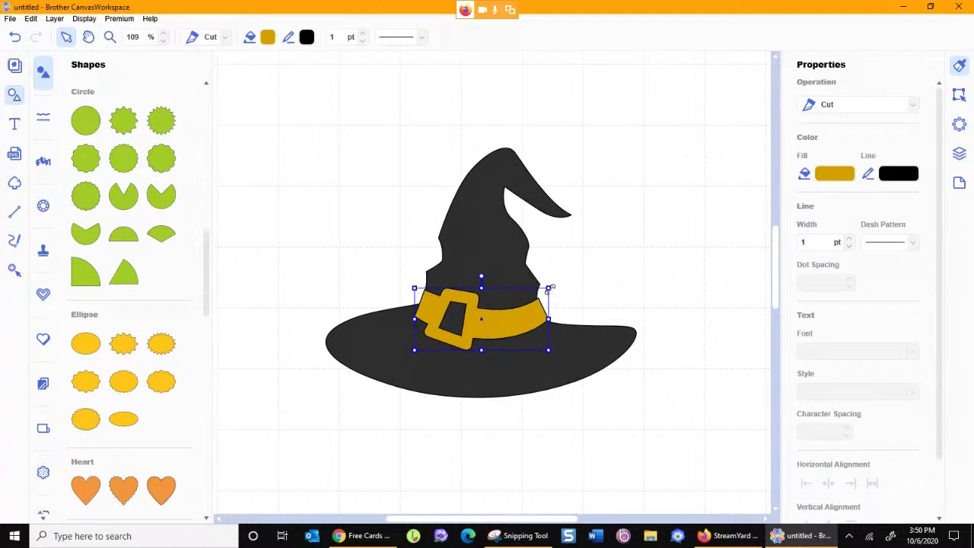
left_click_drag(548, 289, 546, 289)
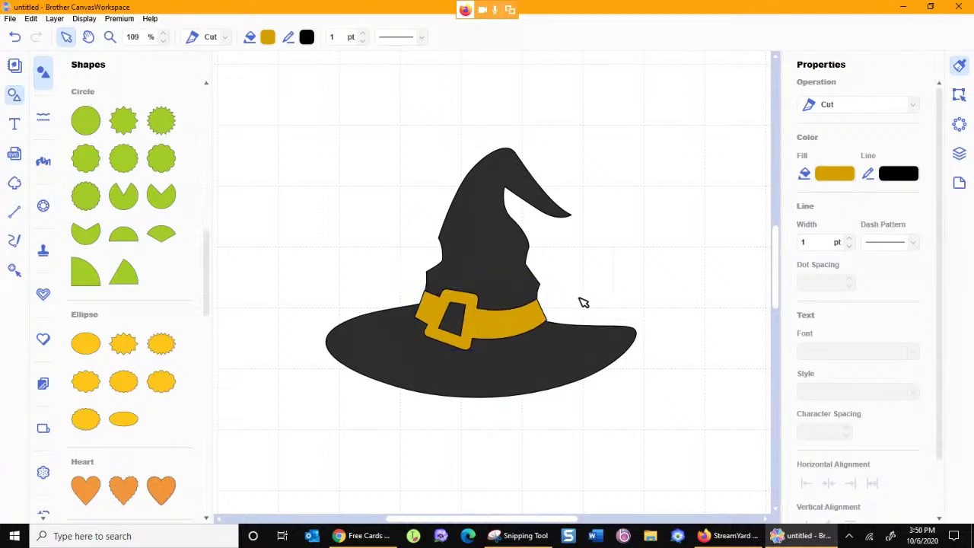
left_click(286, 428)
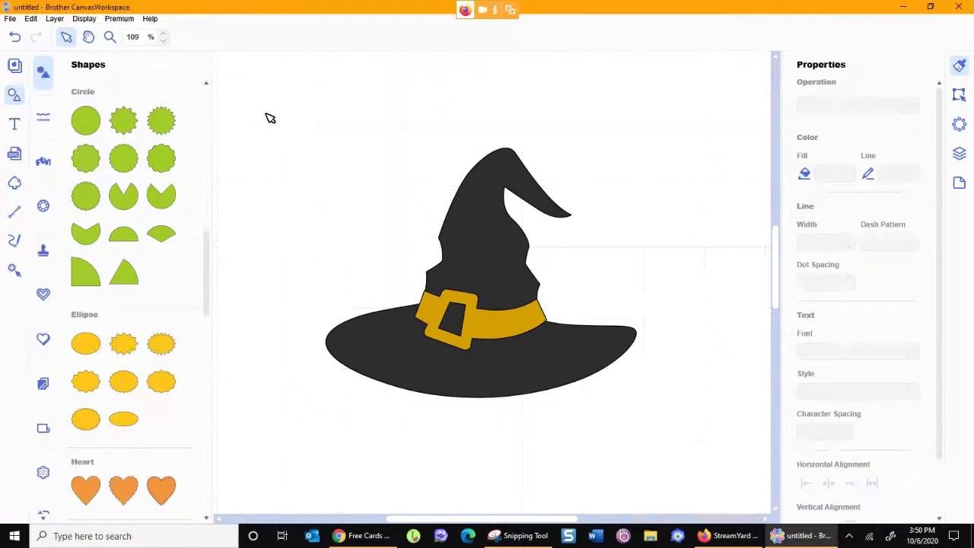
- Divide the witch hat and gold band where they overlap, and move the buckled band piece beside the hat's tip
left_click_drag(263, 95, 662, 443)
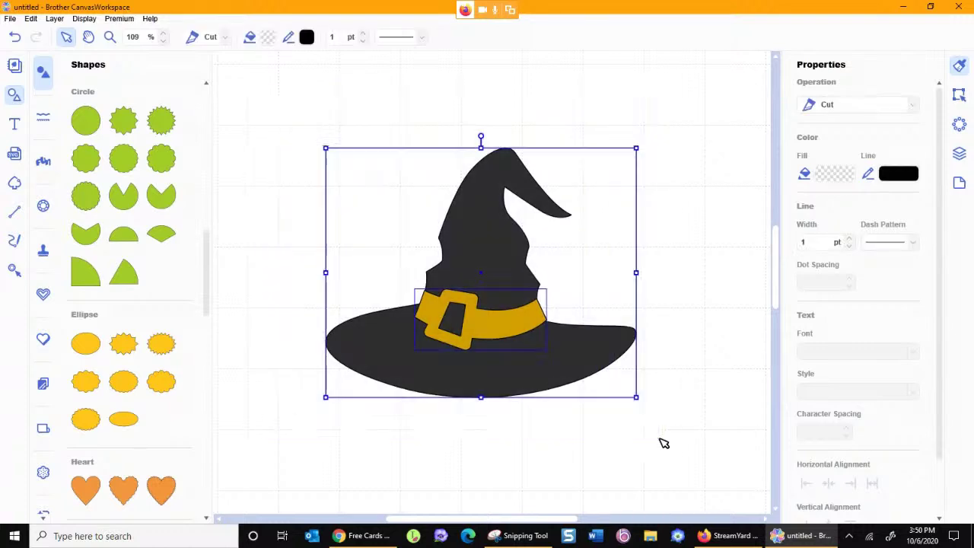
left_click(958, 96)
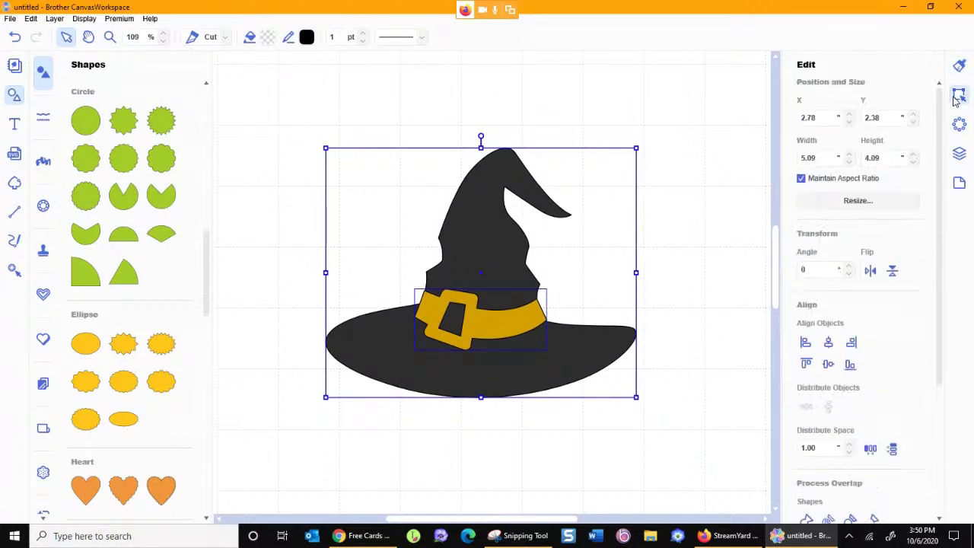
left_click_drag(941, 182, 934, 327)
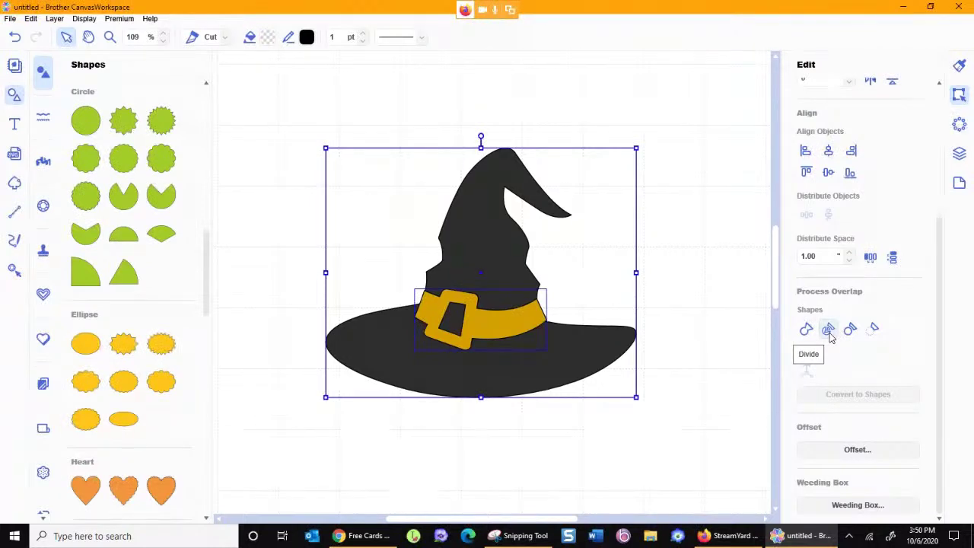
left_click(701, 344)
left_click_drag(511, 321, 697, 213)
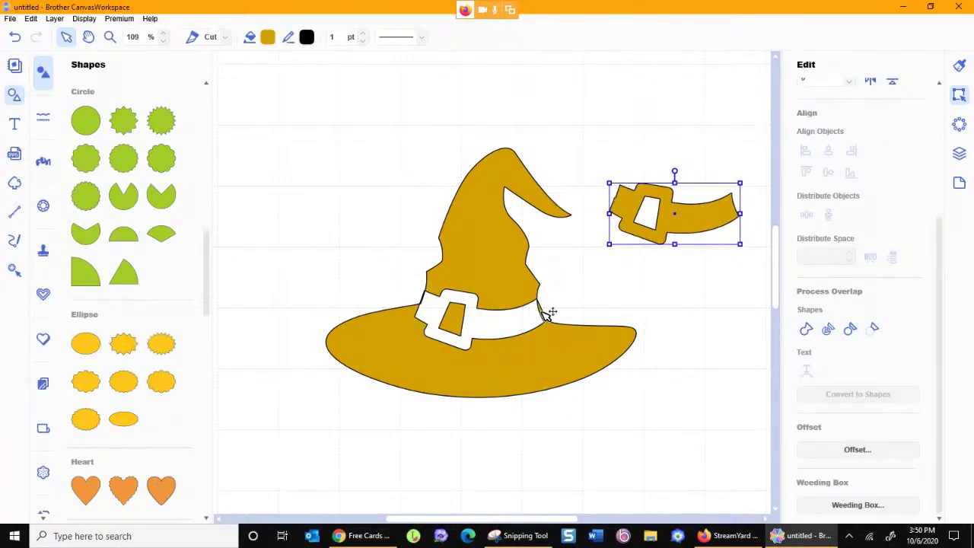
- Pull the two small slivers at the ends of the band gap away from the hat
left_click(541, 308)
left_click_drag(541, 308, 663, 282)
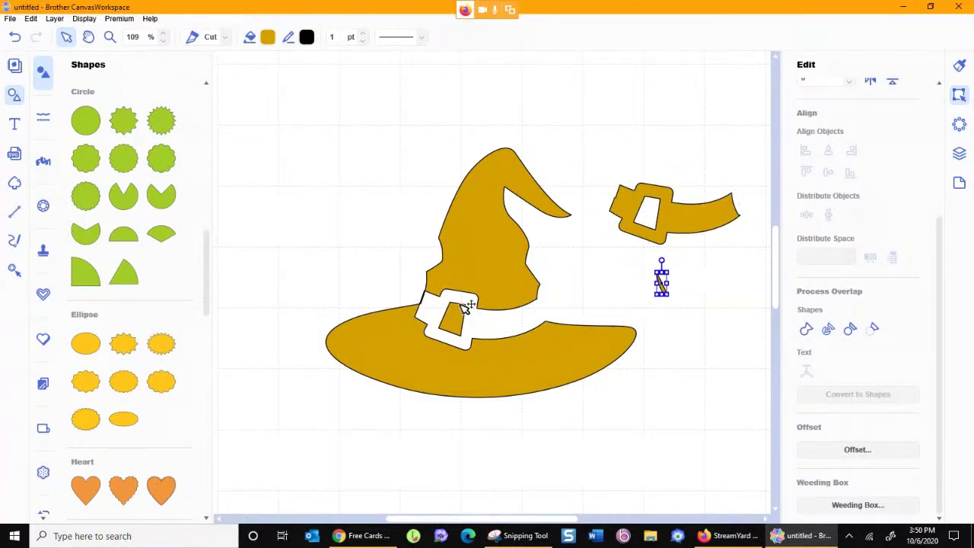
left_click(405, 292)
left_click_drag(424, 302, 359, 266)
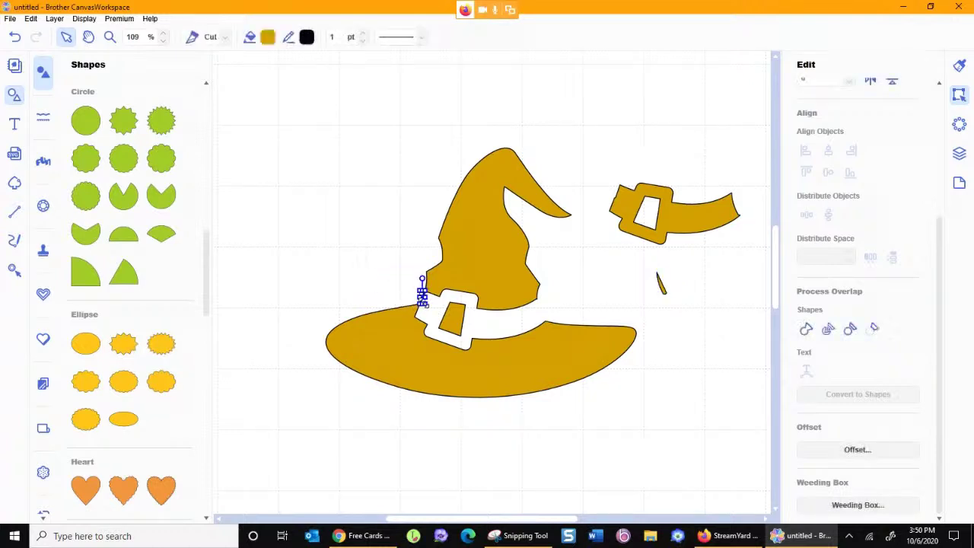
- Undo the moves of the separated pieces and the Divide on the hat and band
left_click(14, 42)
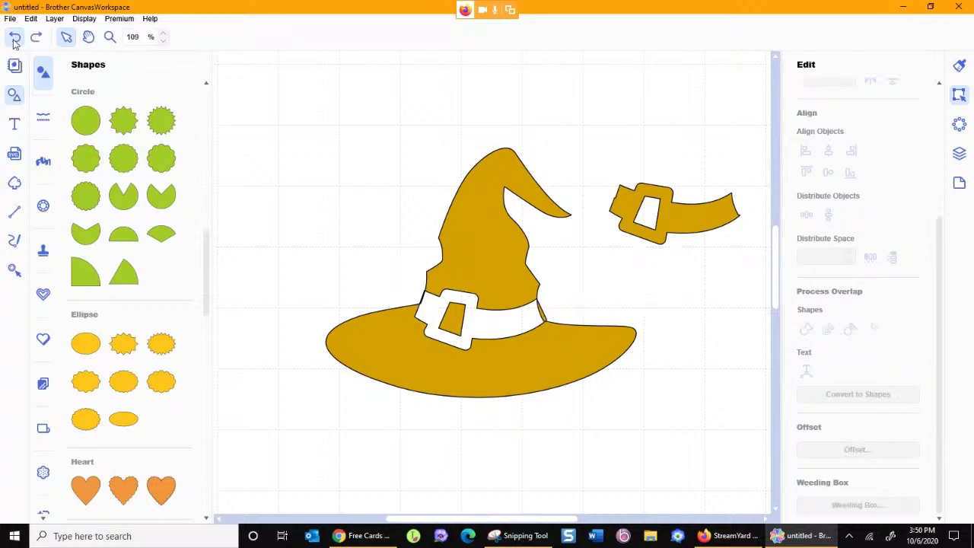
left_click(13, 41)
left_click(14, 41)
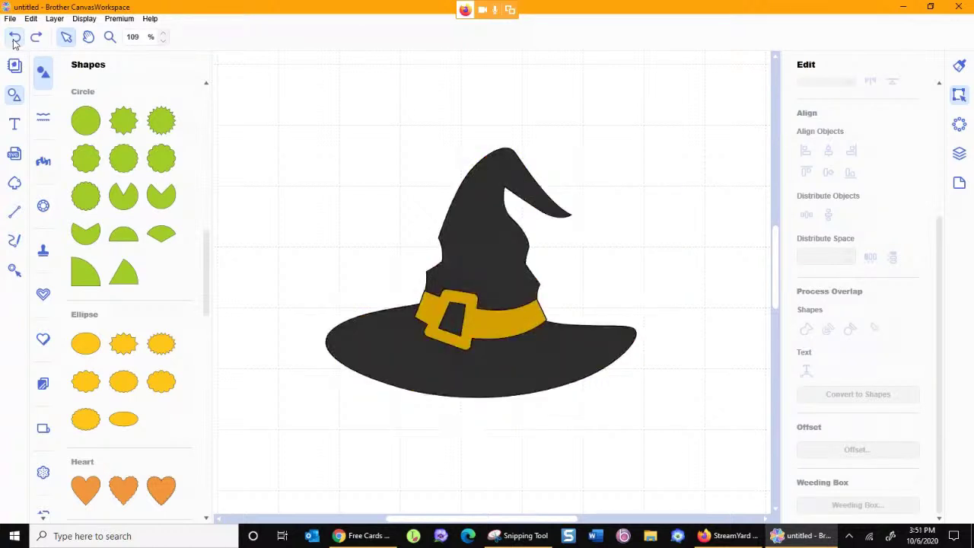
- Try Remove Overlap on the witch hat and gold band, moving the two shapes apart, and undo it
left_click_drag(251, 96, 656, 447)
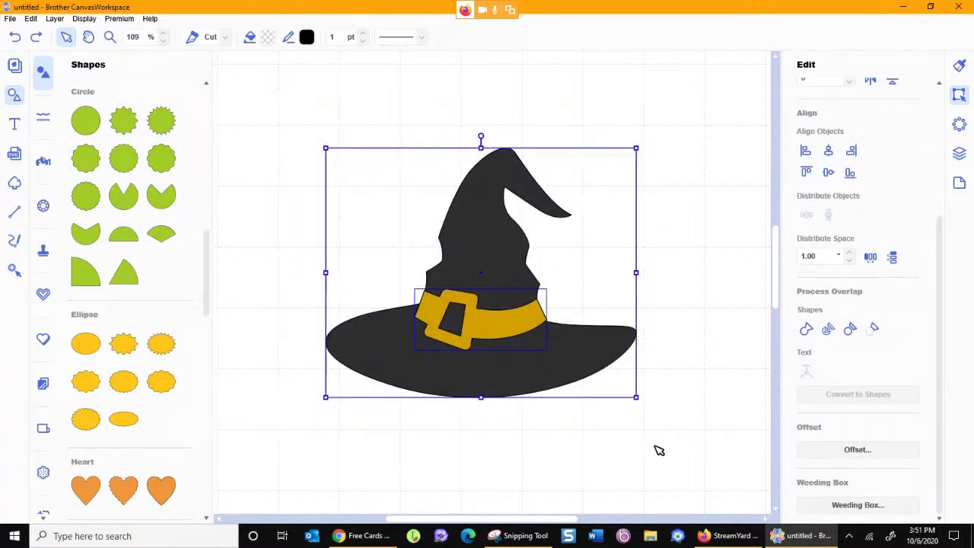
left_click(853, 335)
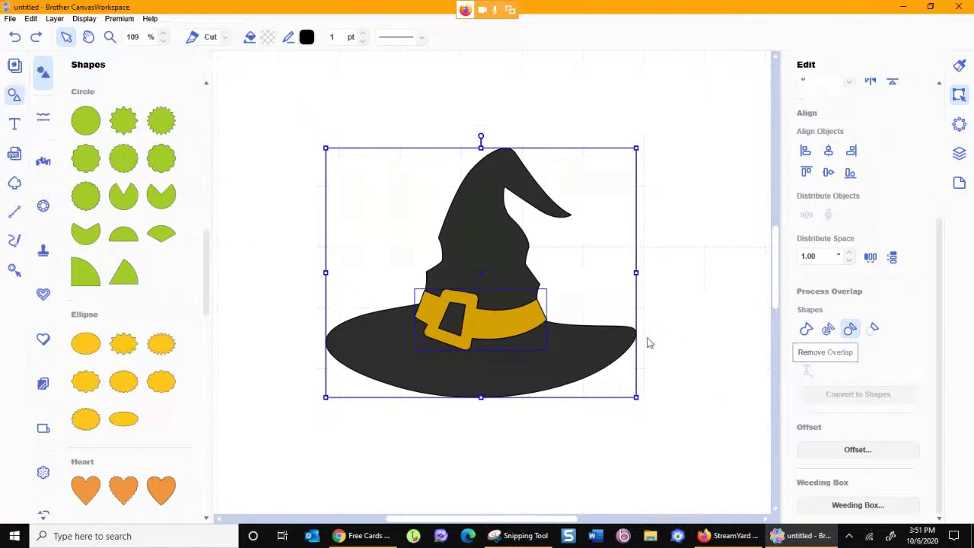
left_click(670, 333)
left_click_drag(504, 327, 498, 438)
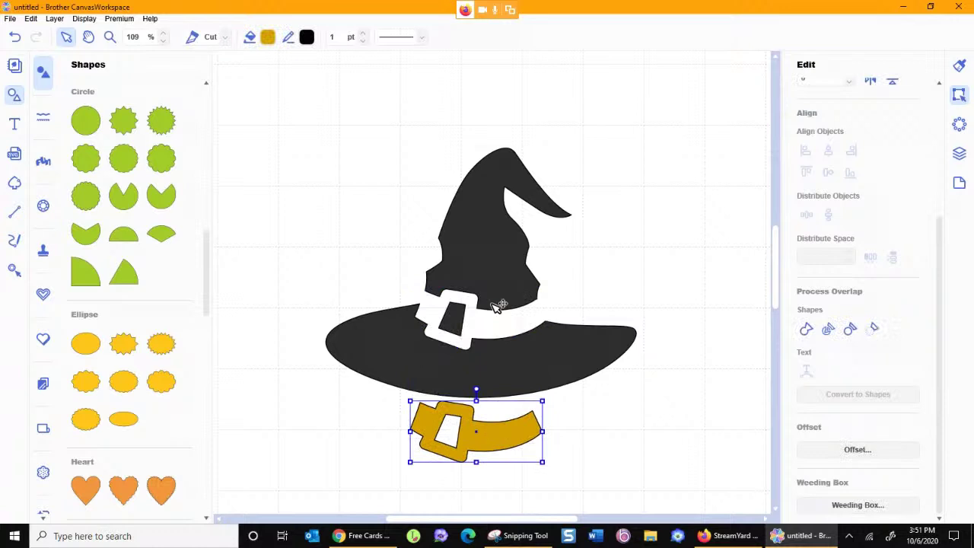
left_click_drag(500, 203, 499, 264)
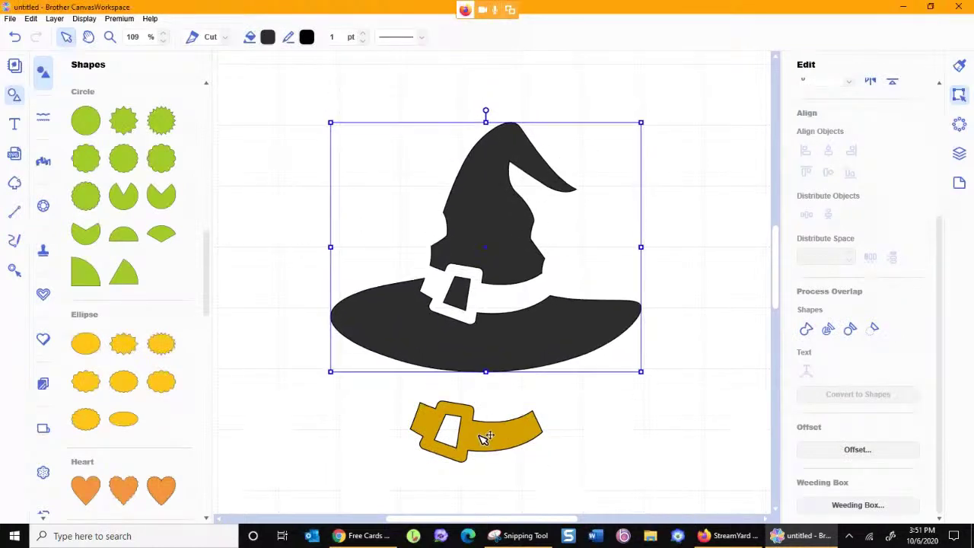
left_click(15, 41)
left_click(16, 41)
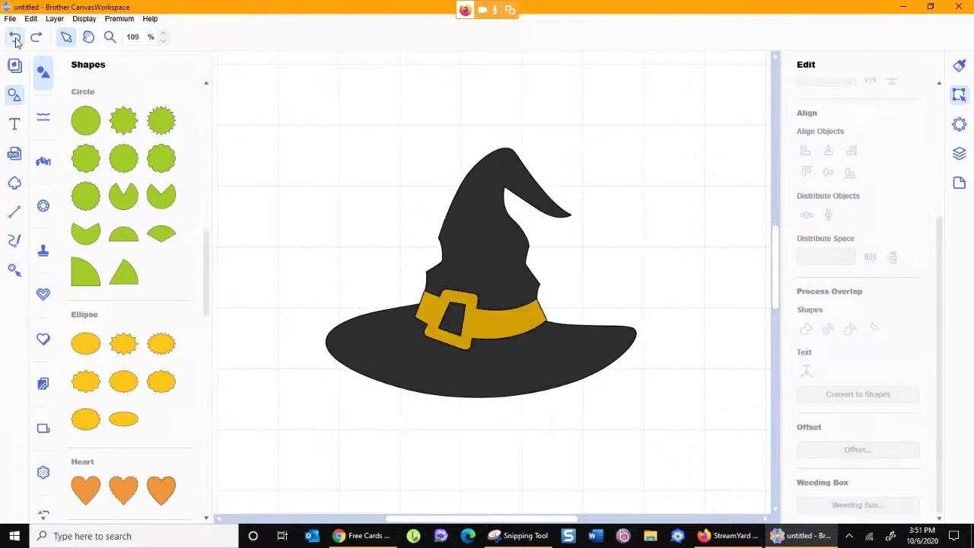
- Apply Remove Overlap to the witch hat and band again, and move the band down onto the brim
left_click(529, 324)
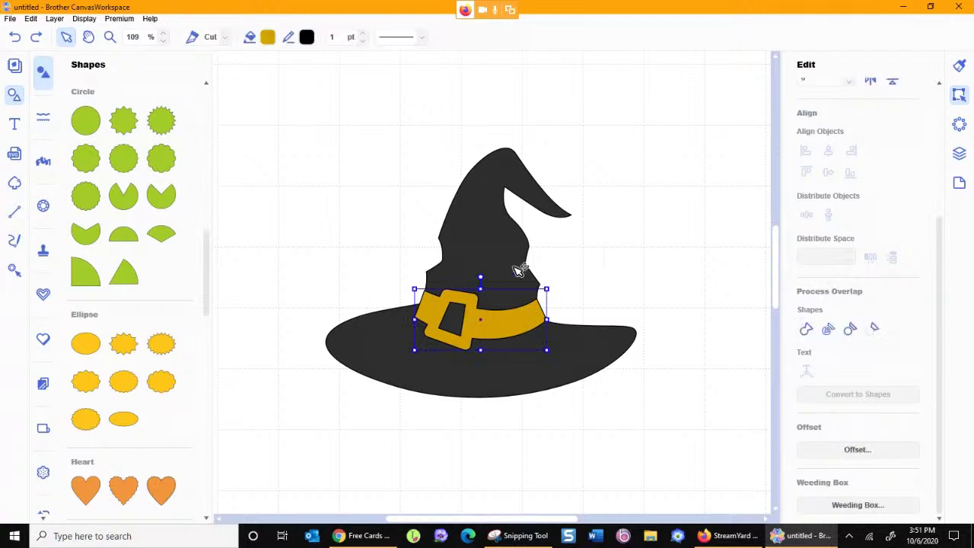
left_click_drag(282, 108, 671, 437)
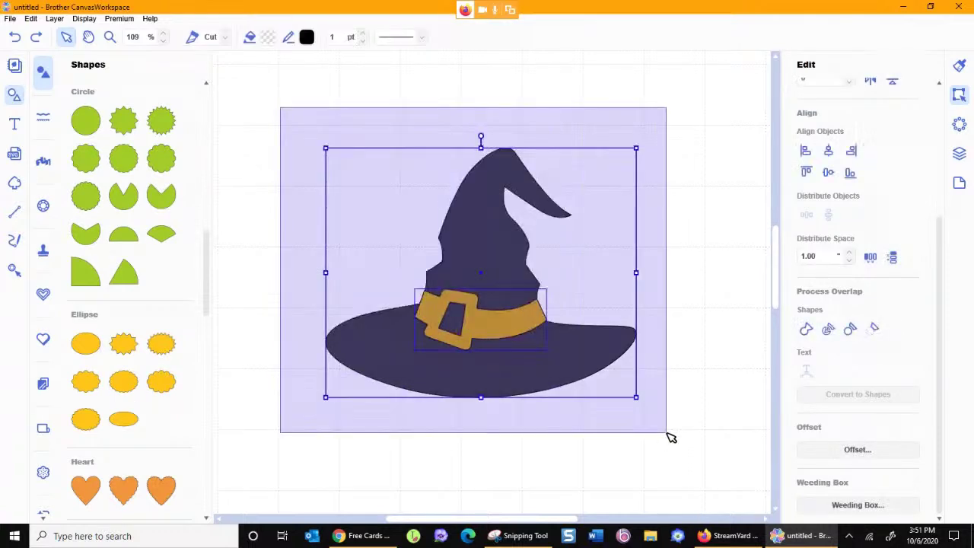
left_click(403, 265)
left_click(435, 311)
left_click_drag(435, 311, 438, 368)
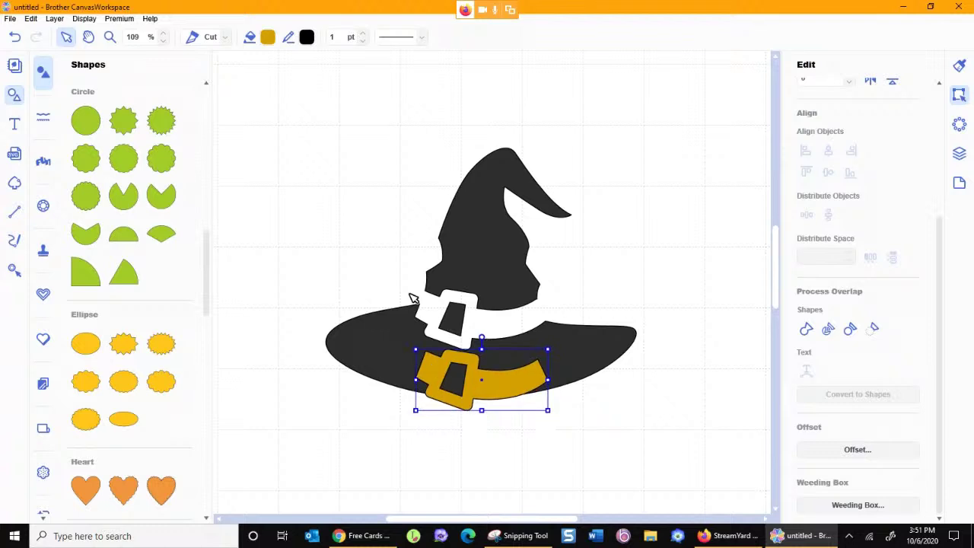
- Undo the overlap removal, and try moving the band onto the brim of the uncut hat before undoing that move
left_click(15, 37)
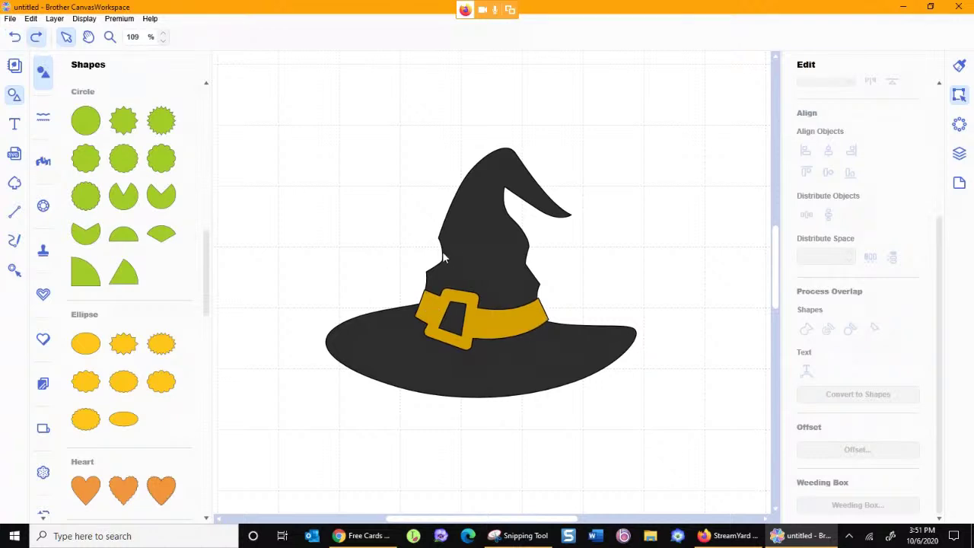
left_click_drag(465, 301, 523, 356)
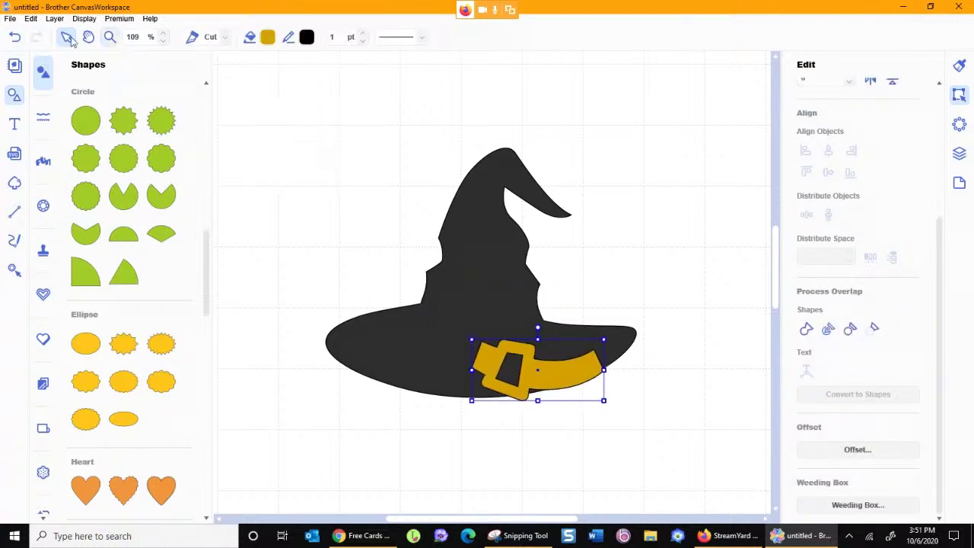
key("ctrl+z")
- Try subtracting the gold band's shape from the witch hat, and undo the subtraction
left_click_drag(292, 110, 682, 438)
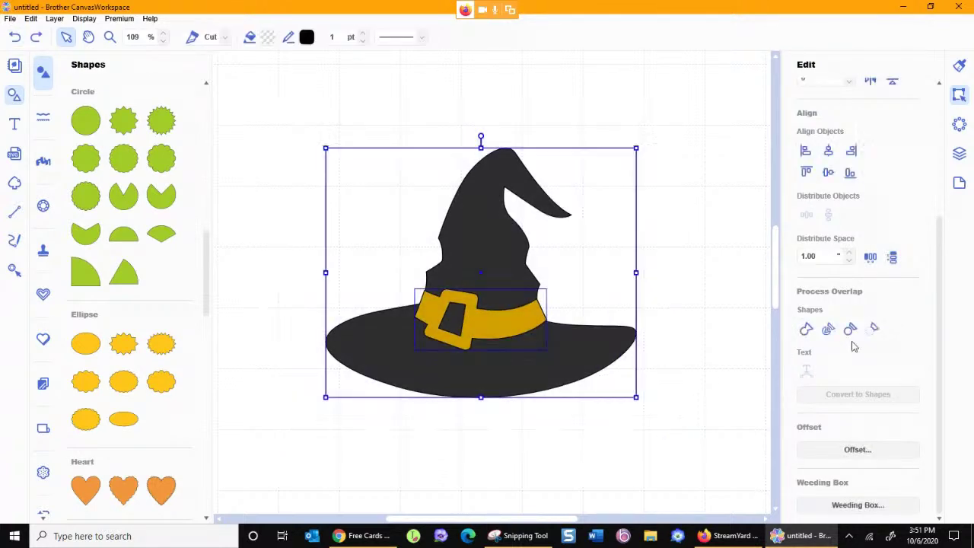
left_click(873, 330)
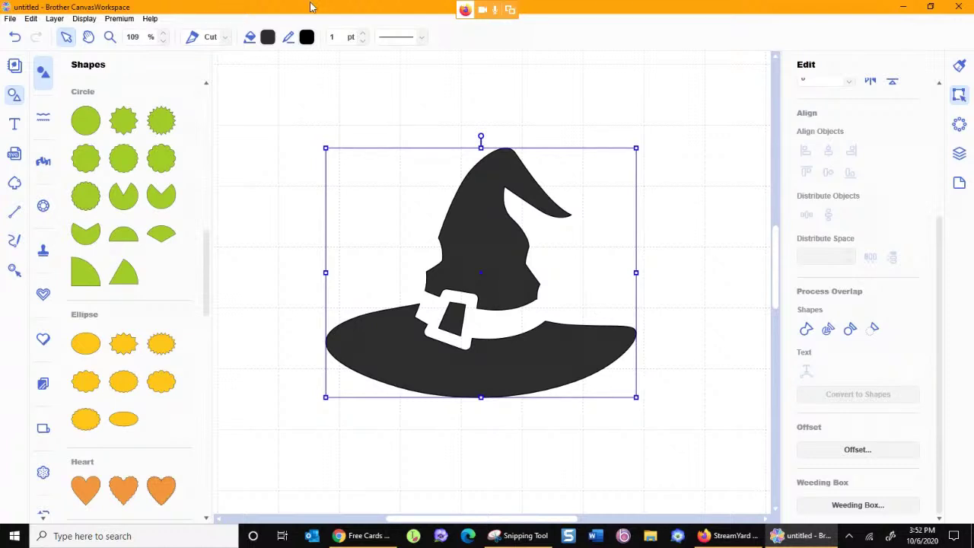
left_click(16, 38)
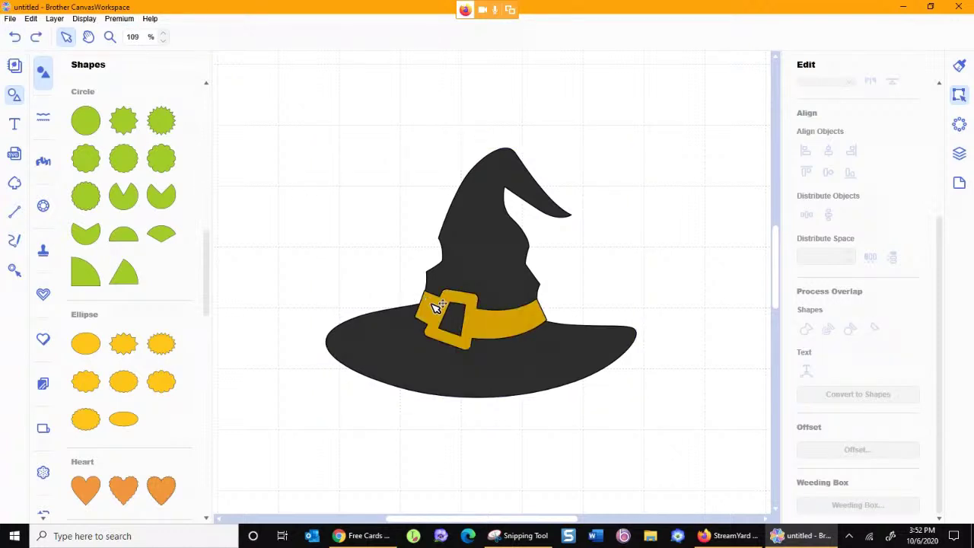
- Divide the witch hat and gold band into separate pieces, and deselect them
left_click_drag(279, 104, 658, 433)
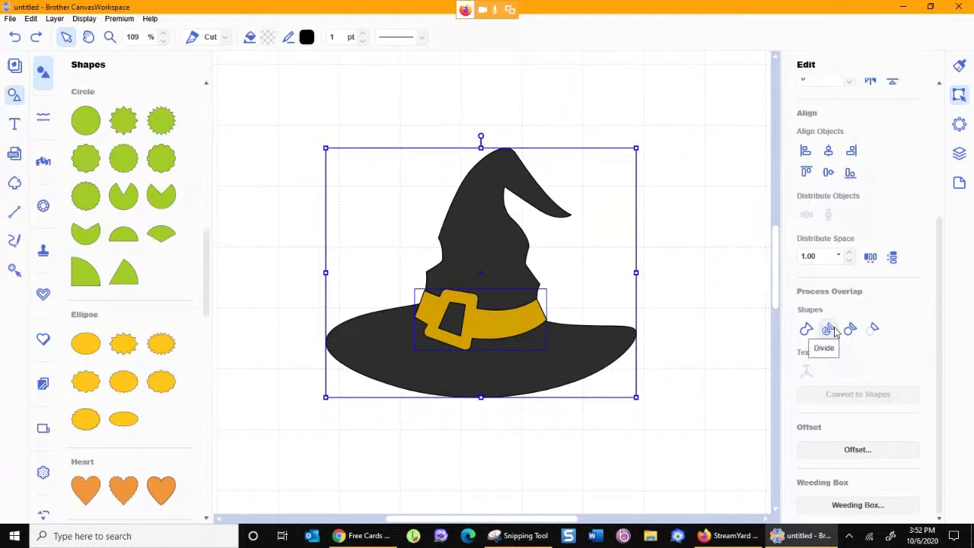
left_click(567, 426)
- Move the brim piece down and the crown piece up away from the band, and undo both moves
left_click(554, 346)
left_click_drag(554, 346, 572, 421)
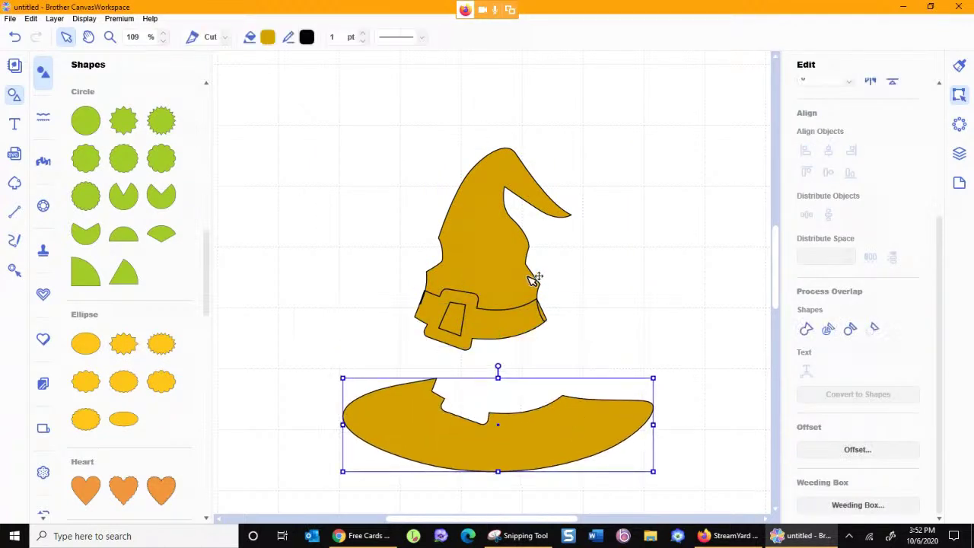
left_click(498, 220)
left_click_drag(499, 207, 496, 146)
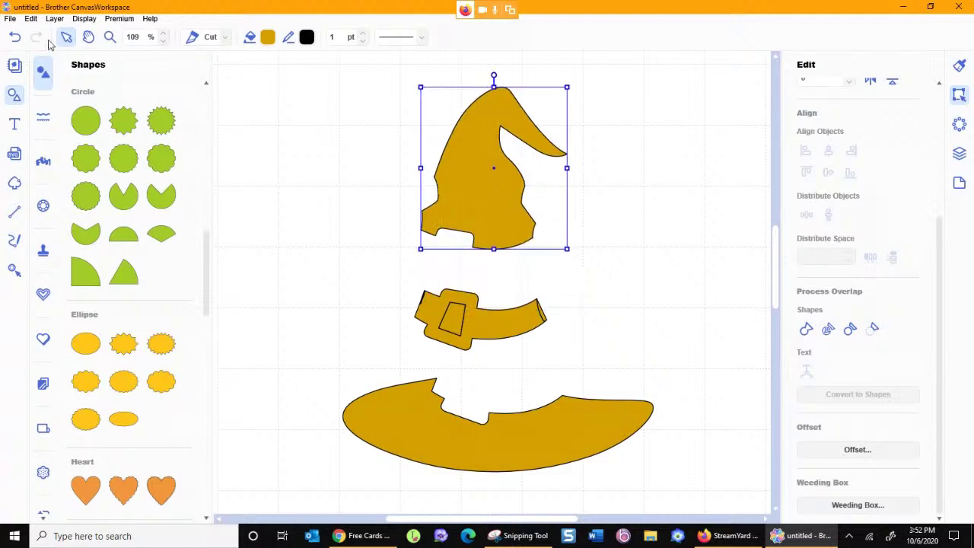
left_click(15, 38)
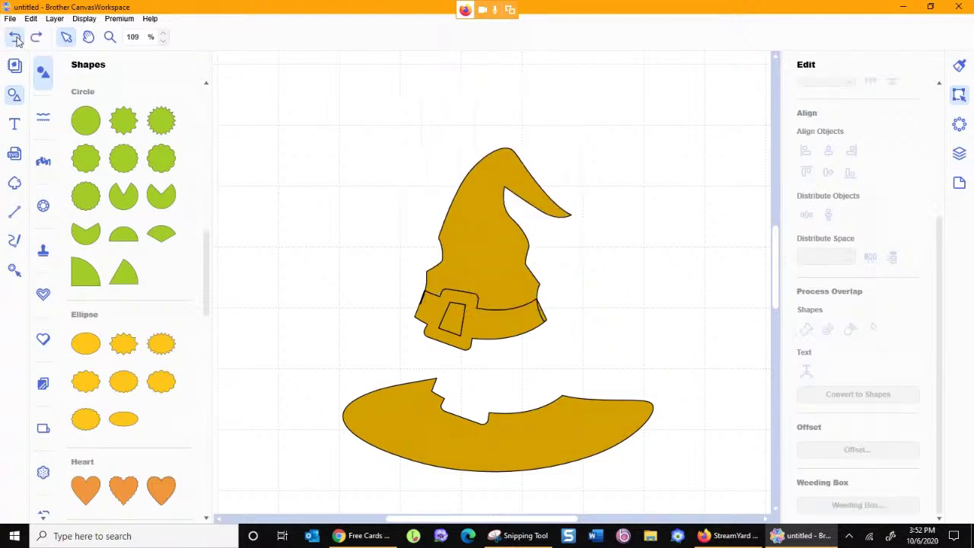
left_click(16, 38)
- Fill the crown piece of the divided witch hat with black
left_click(504, 276)
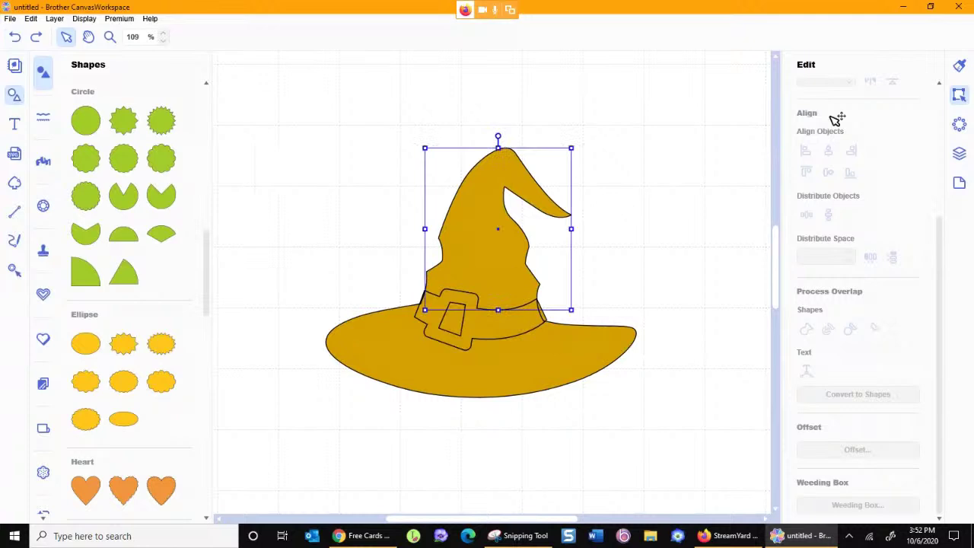
left_click(959, 66)
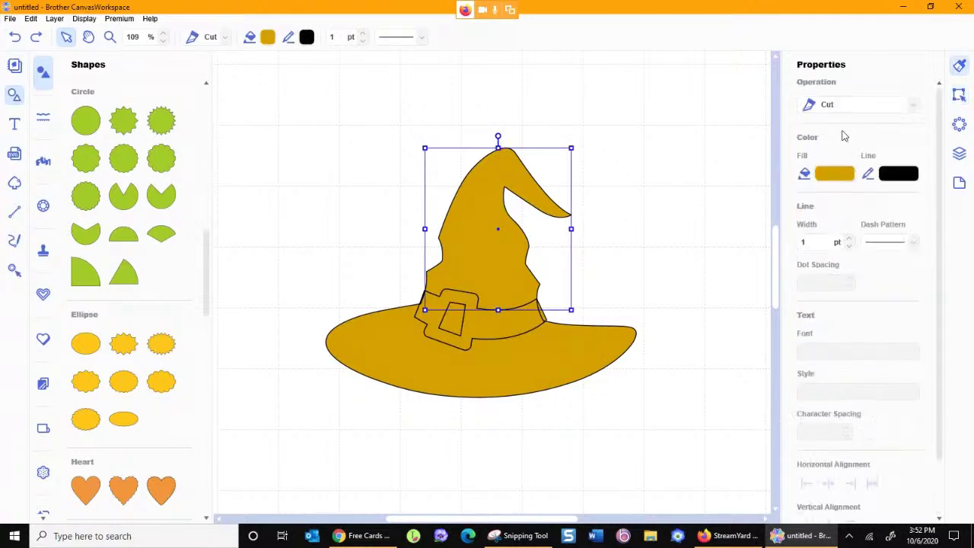
left_click(834, 174)
left_click(318, 319)
left_click(582, 347)
- Fill the brim piece of the witch hat with black
left_click(551, 363)
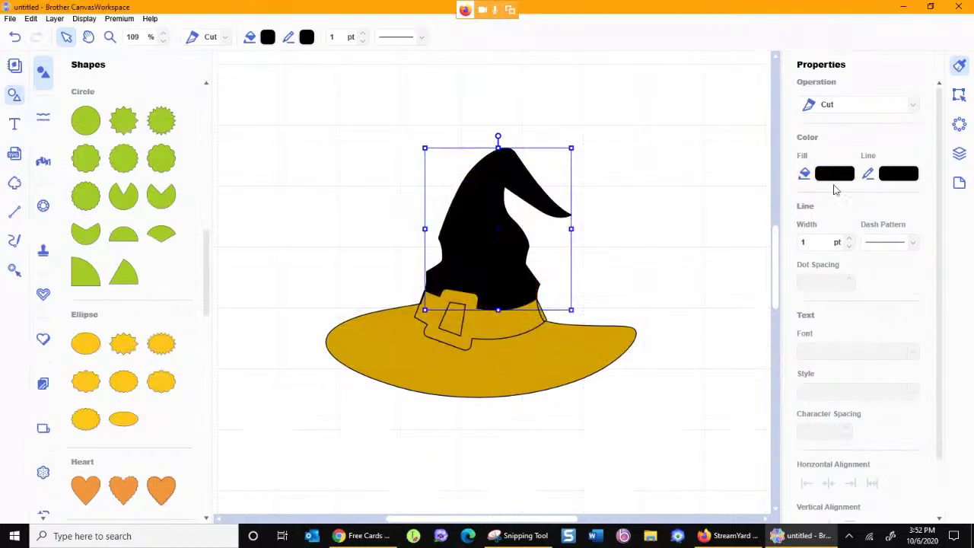
left_click(834, 174)
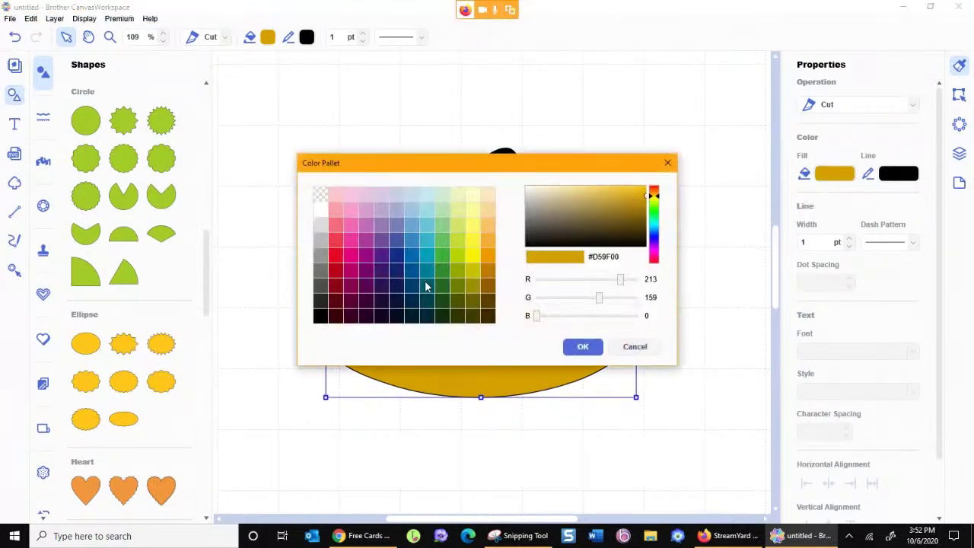
left_click(323, 318)
left_click(583, 347)
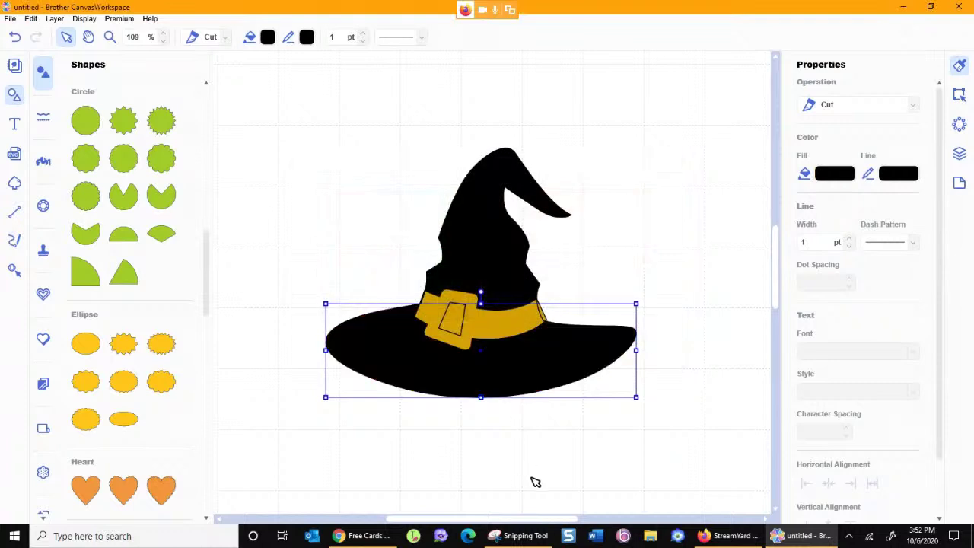
- Fill the small piece inside the buckle with black
left_click(461, 325)
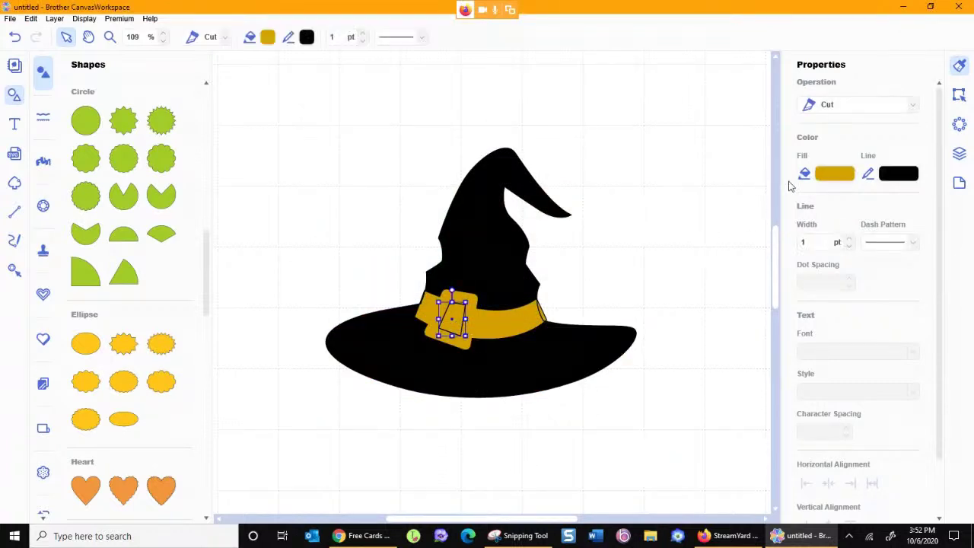
left_click(829, 175)
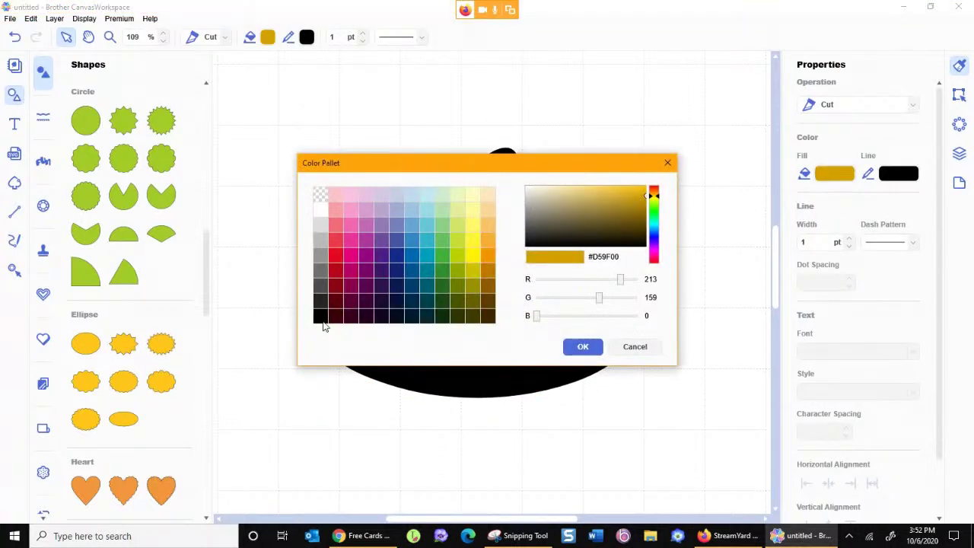
left_click(320, 318)
left_click(583, 346)
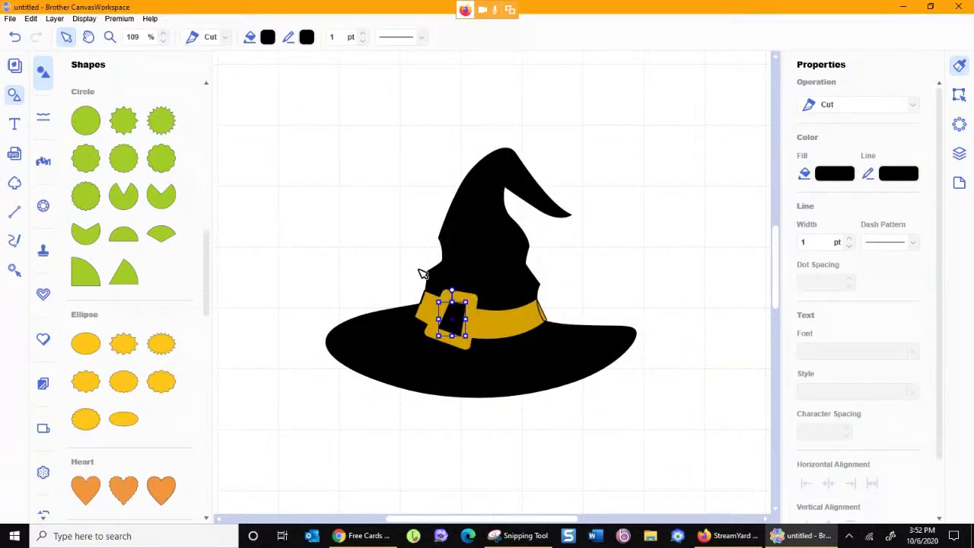
- Merge the gold band with the narrow gold sliver at its right end using Process Overlap, and shift the merged band slightly
left_click(109, 37)
left_click_drag(361, 257, 561, 375)
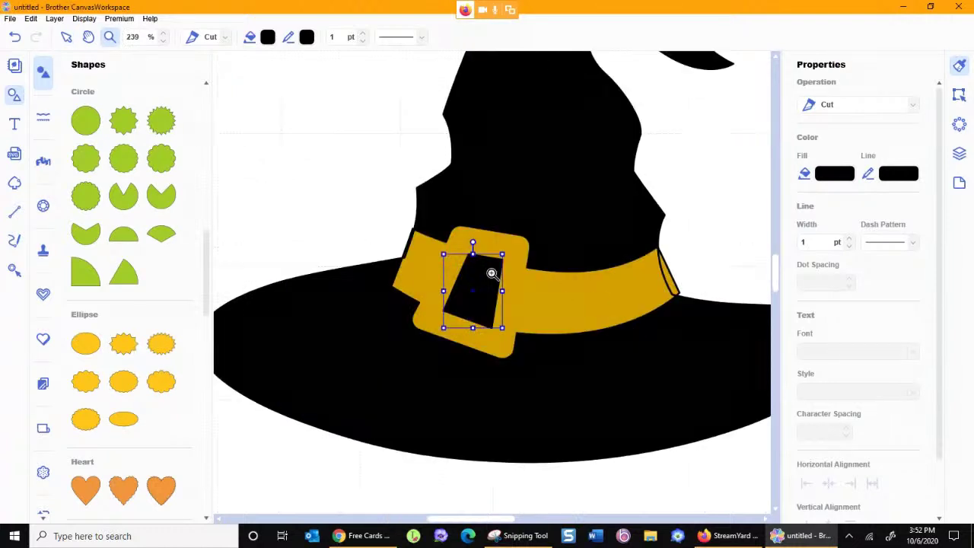
left_click(66, 37)
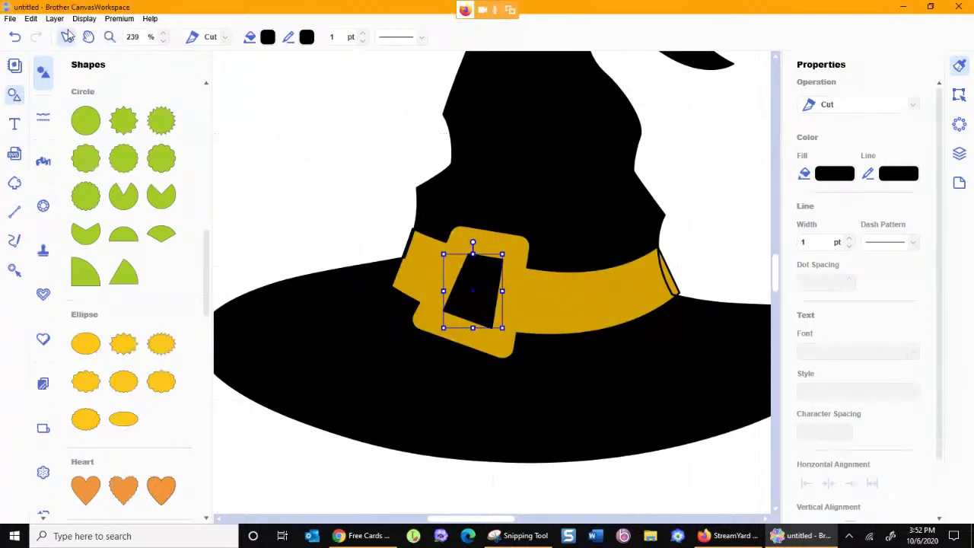
left_click(425, 268)
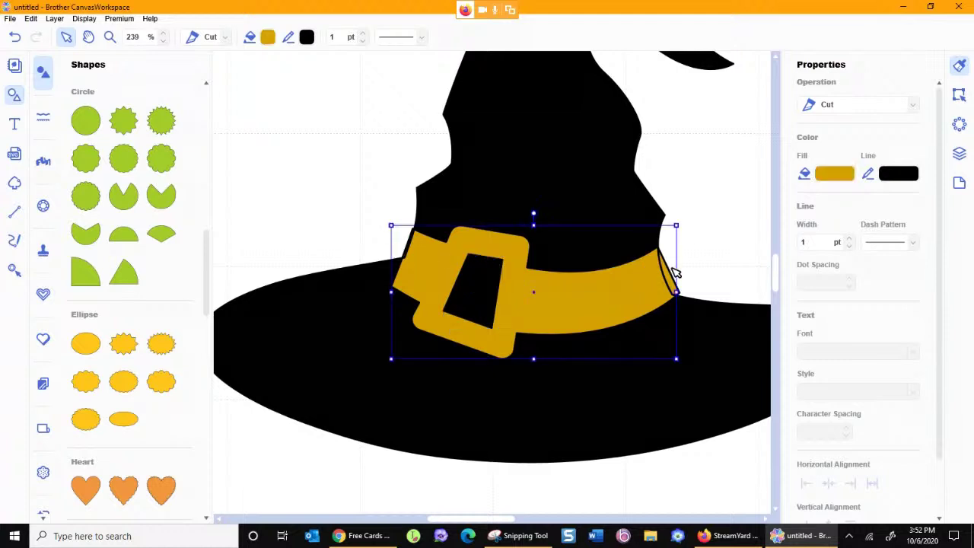
left_click_drag(673, 274, 676, 277)
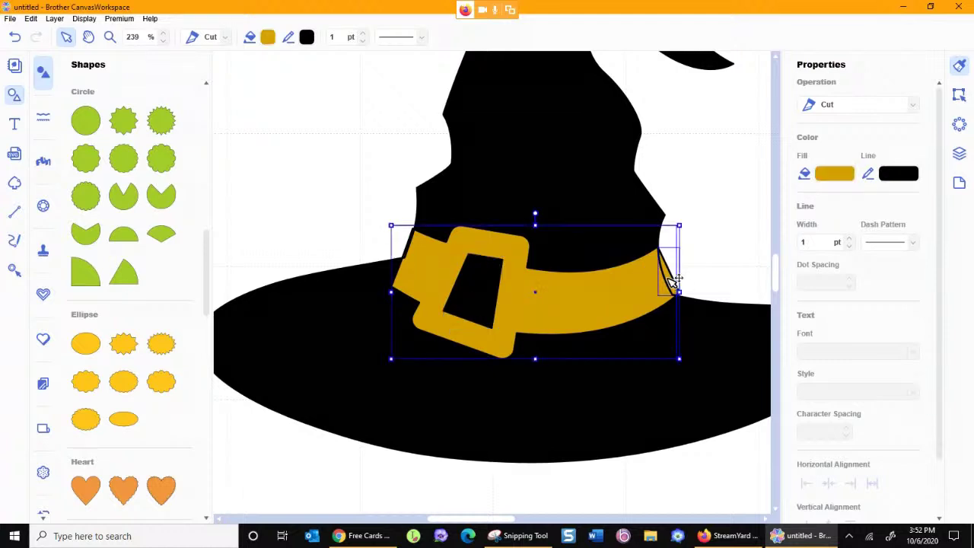
left_click(959, 94)
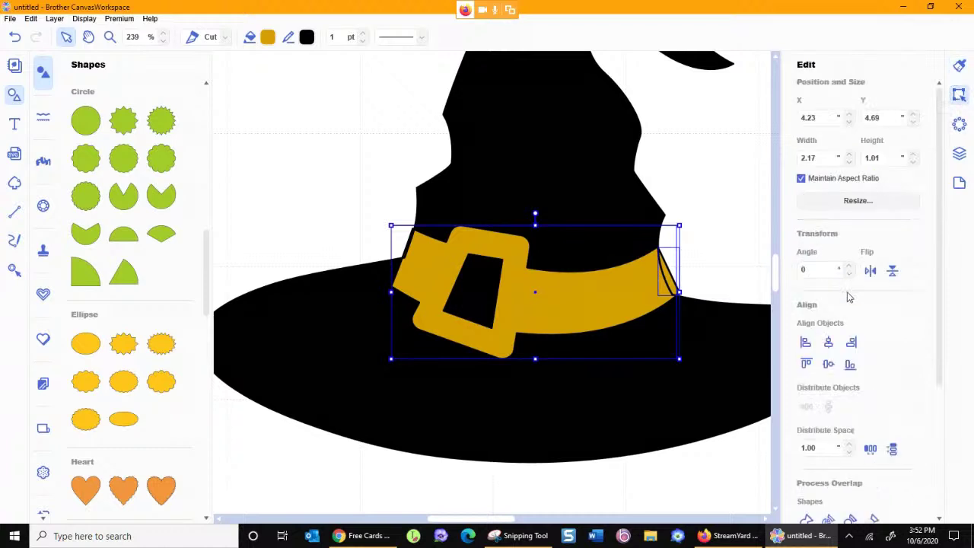
scroll(845, 403, "down", 1)
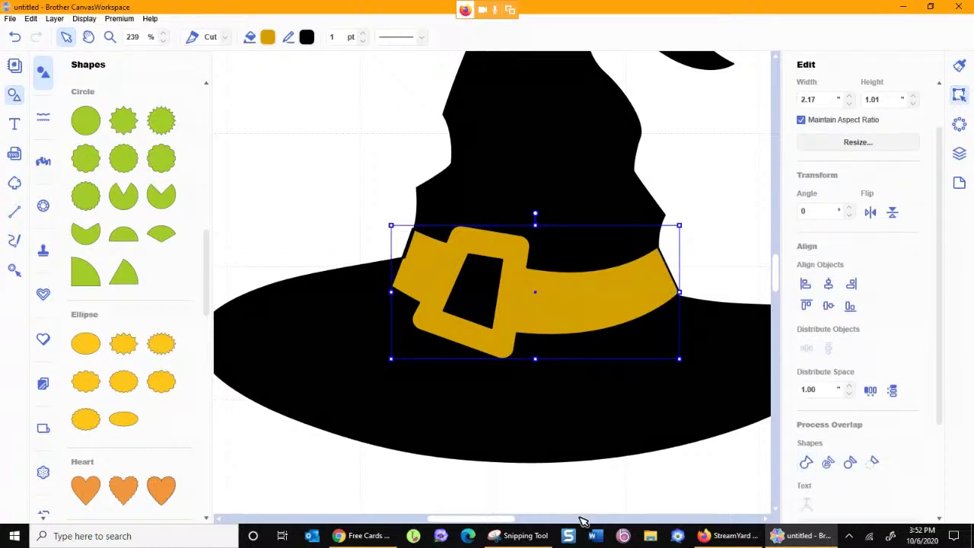
mouse_move(570, 304)
left_mouse_down()
mouse_move(546, 389)
mouse_move(570, 358)
mouse_move(586, 412)
mouse_move(578, 302)
mouse_move(571, 306)
left_mouse_up()
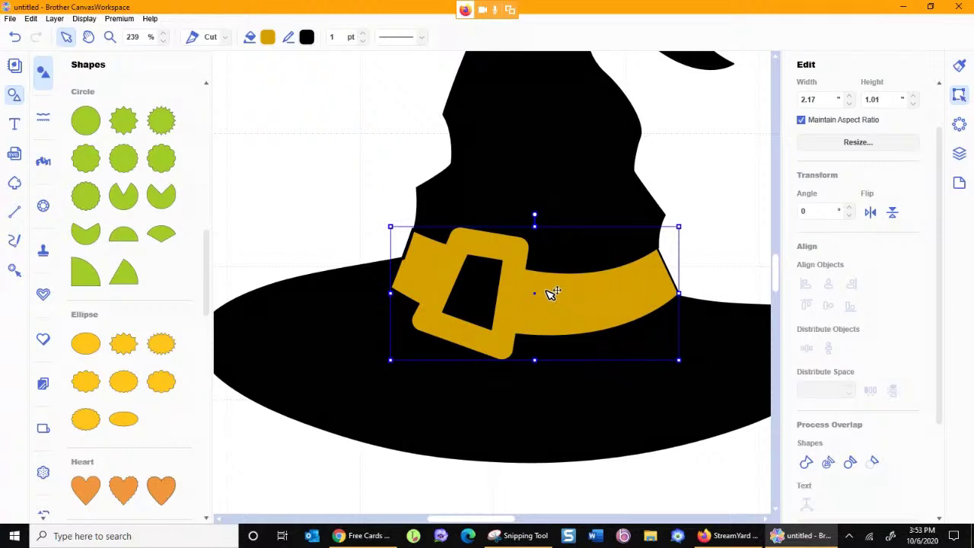
- Nudge the crown piece up to open a thin gap above the band, and select the thin sliver at the band's left edge
left_click(525, 199)
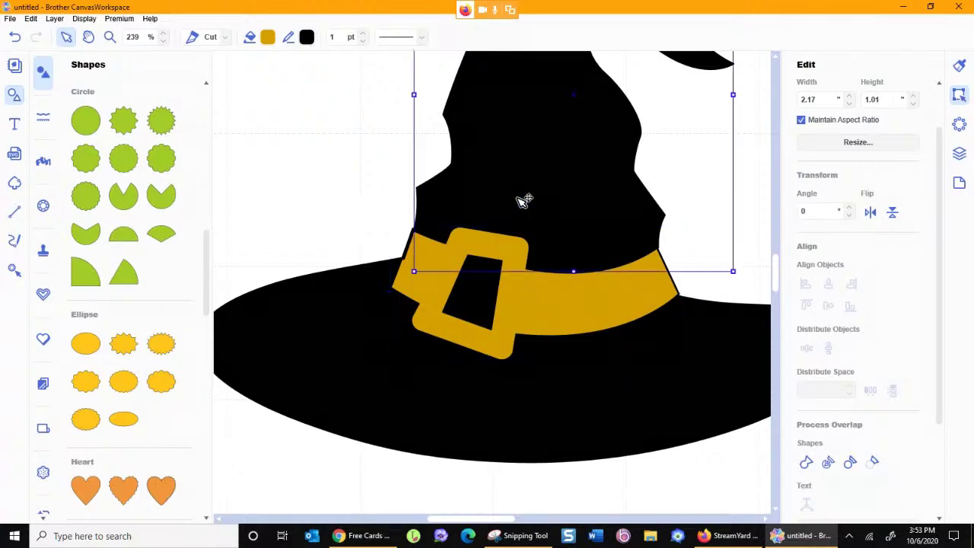
key("Up")
key("Up")
key("Up")
key("Up")
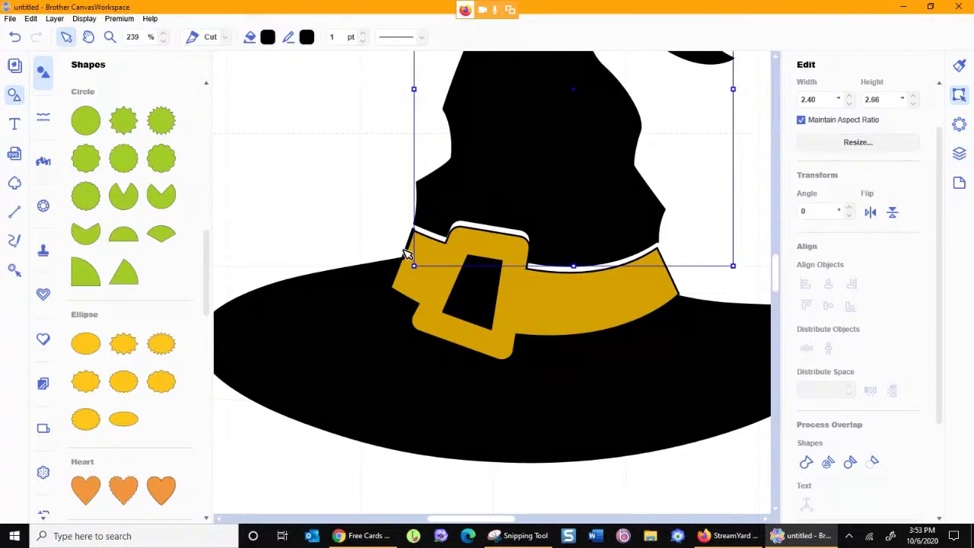
left_click(412, 254)
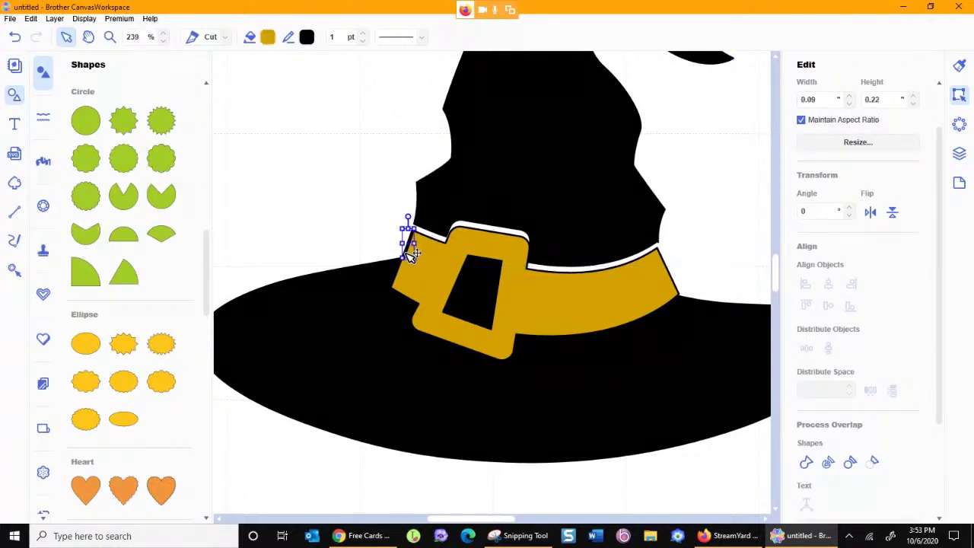
- Nudge the brim piece down to open a white gap below the band and buckle
left_click(423, 350)
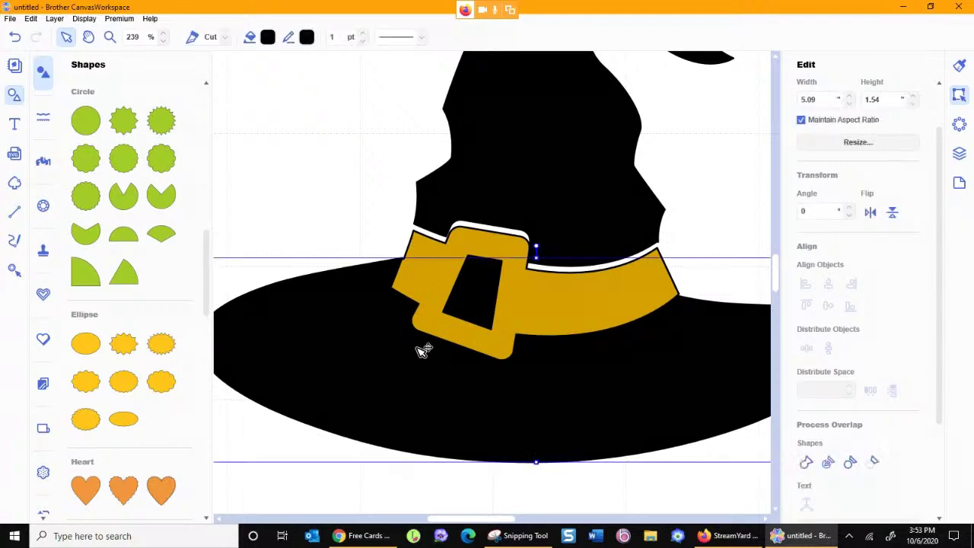
key("Down")
key("Down")
key("Down")
key("Down")
key("Down")
key("Down")
key("Down")
key("Down")
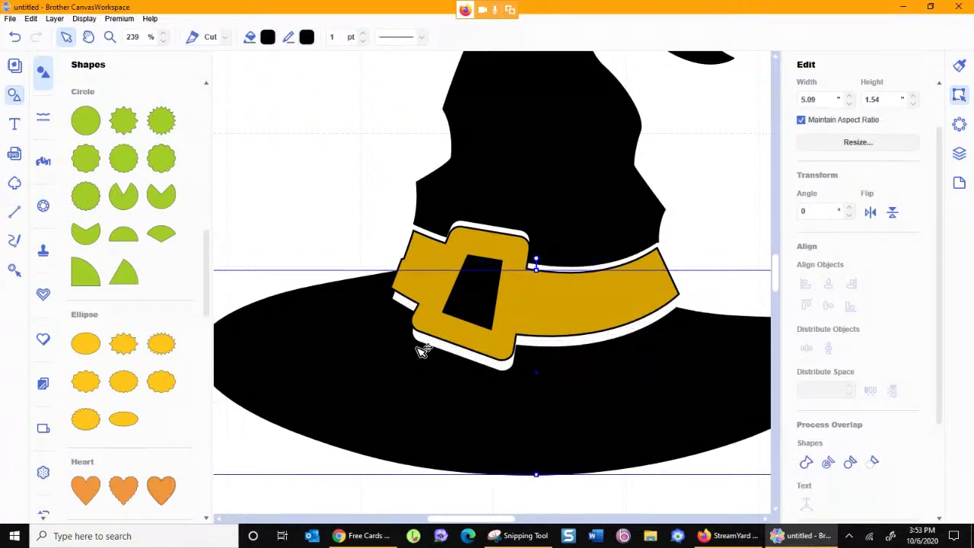
- Widen both gaps around the band by nudging the crown further up and the brim further down
left_click(517, 212)
key("Up")
key("Up")
key("Up")
key("Up")
left_click(397, 410)
key("Down")
key("Down")
key("Down")
key("Down")
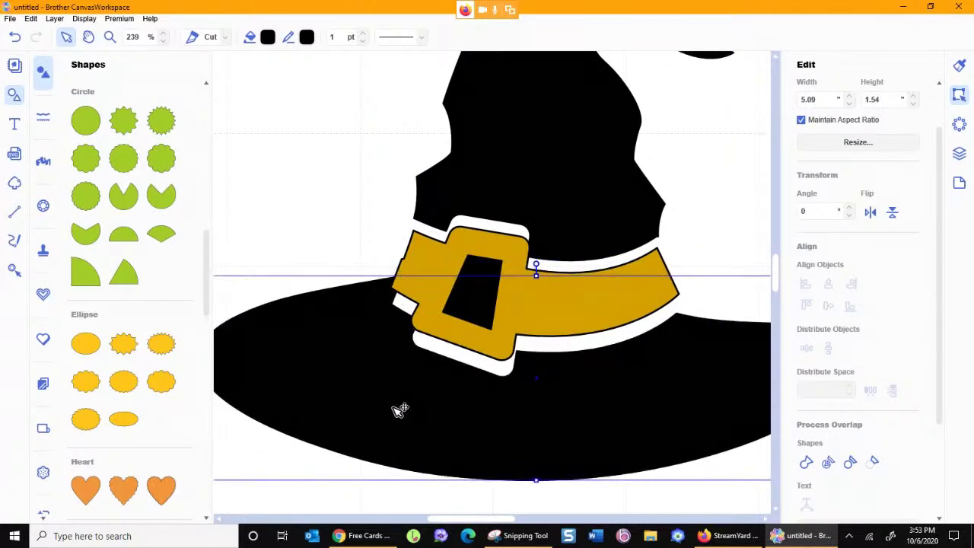
- Shrink the black piece inside the buckle to about 0.29 by 0.36 inches and center it within the buckle opening
left_click(491, 283)
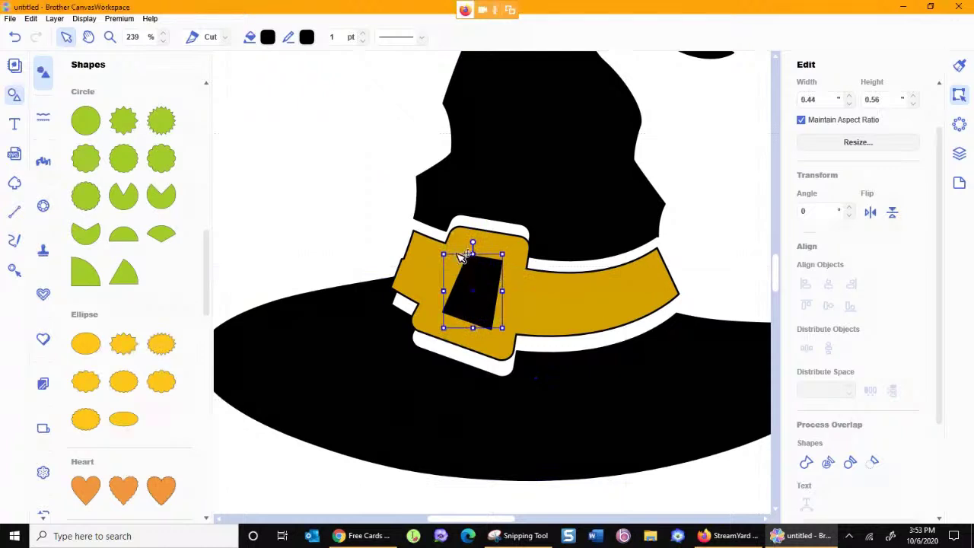
left_click_drag(441, 254, 451, 264)
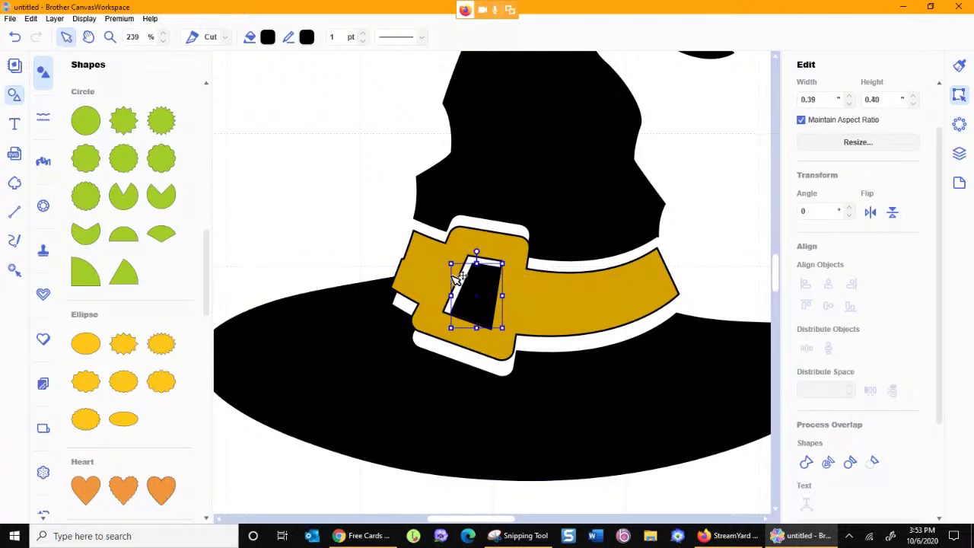
left_click_drag(502, 328, 494, 317)
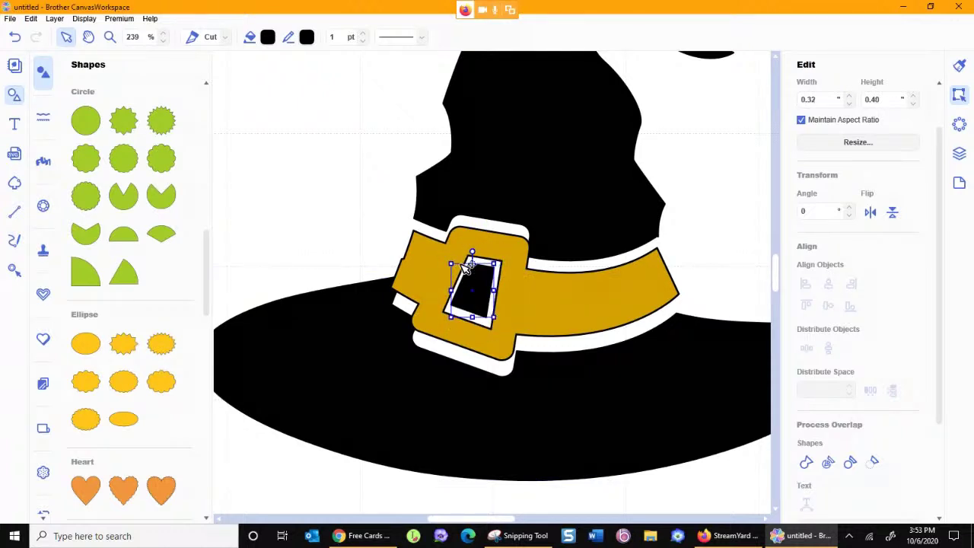
left_click_drag(449, 264, 455, 268)
left_click_drag(492, 295, 487, 293)
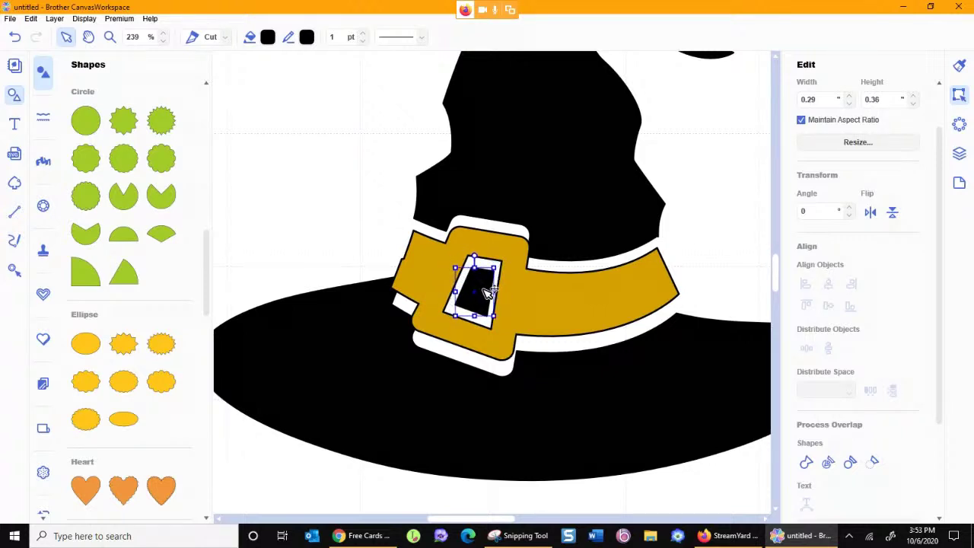
- Edit the brim's path and move the nodes around the buckle's lower-left corner outward to widen the gap there
left_click(387, 320)
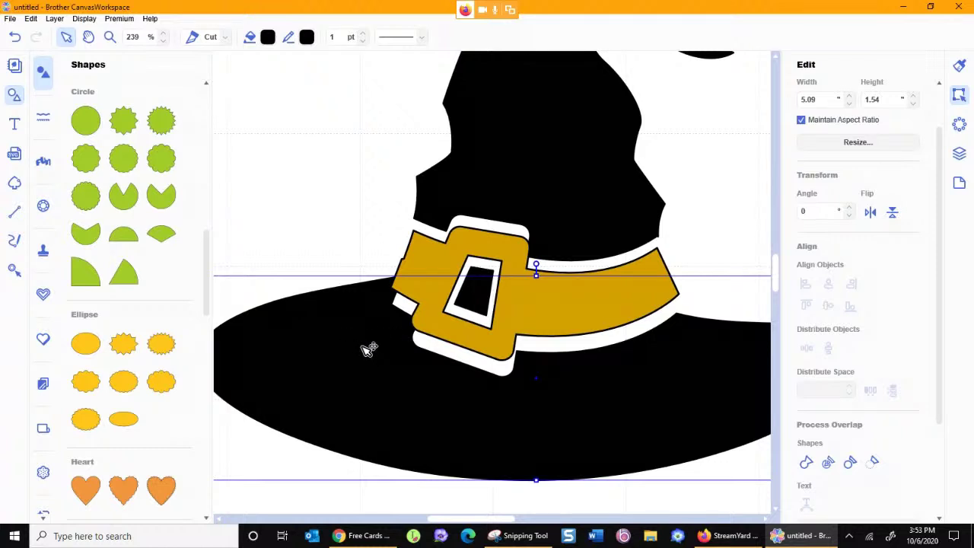
double_click(365, 351)
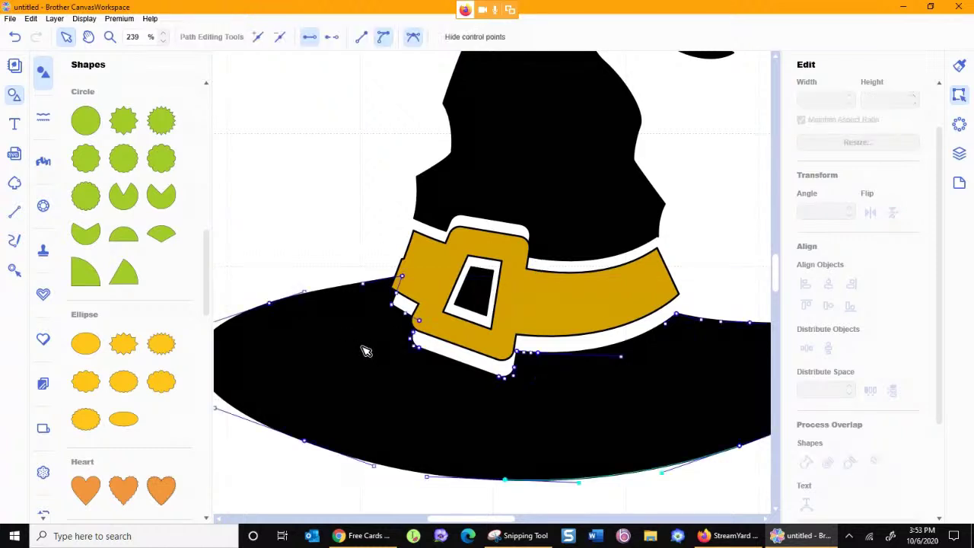
left_click_drag(346, 247, 438, 376)
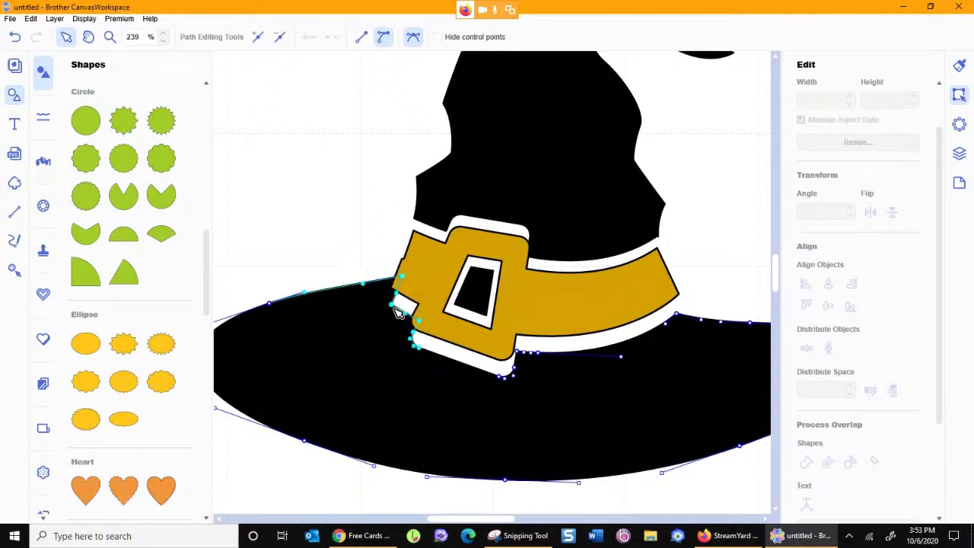
left_click(393, 307)
left_click_drag(391, 305, 390, 311)
left_click_drag(320, 243, 435, 396)
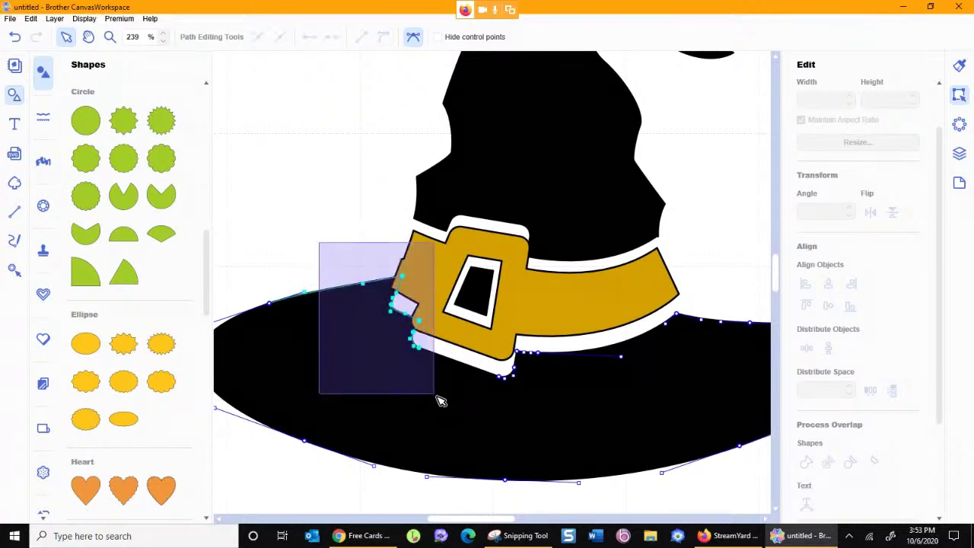
left_click_drag(406, 281, 386, 275)
- Move the brim nodes around the buckle's lower-right corner outward to widen the gap, and finish editing the brim's path
left_click(498, 343)
left_click_drag(495, 338, 558, 421)
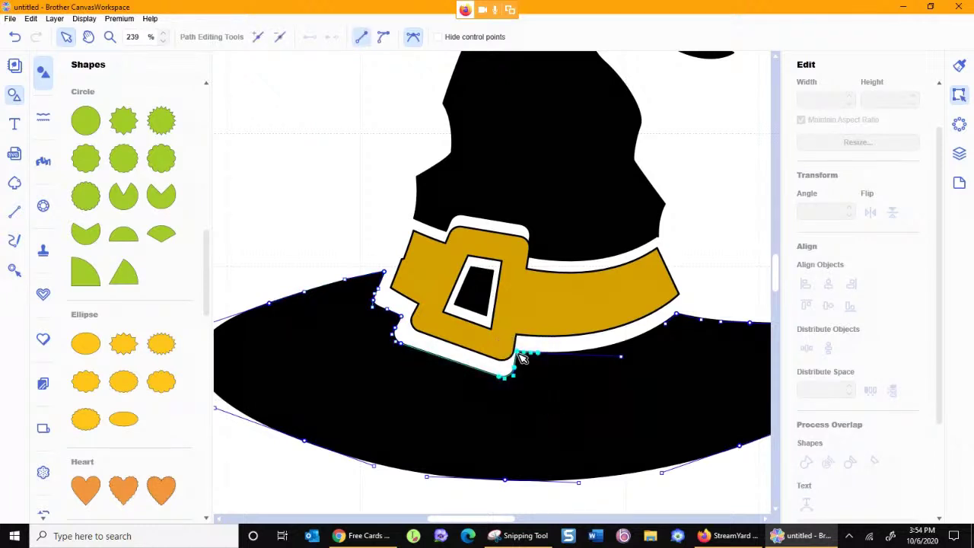
left_click_drag(526, 358, 528, 357)
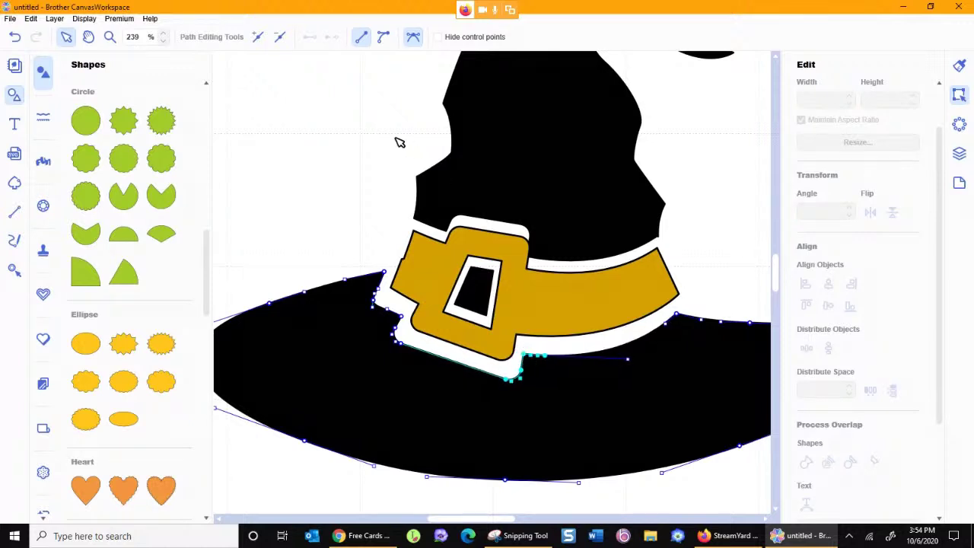
left_click(545, 224)
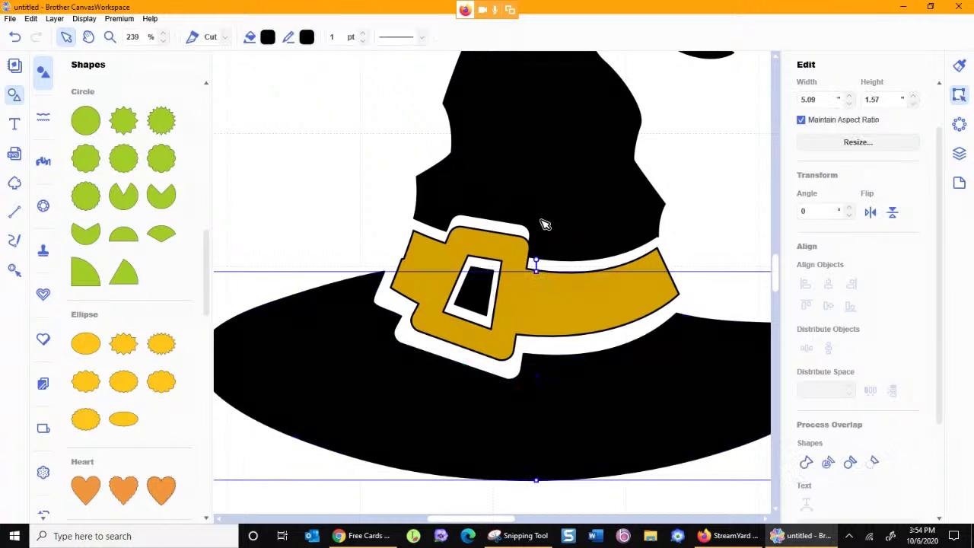
- Edit the crown's path, moving the nodes at the buckle's upper-right and upper-left corners outward to even out the gap
left_click(556, 230)
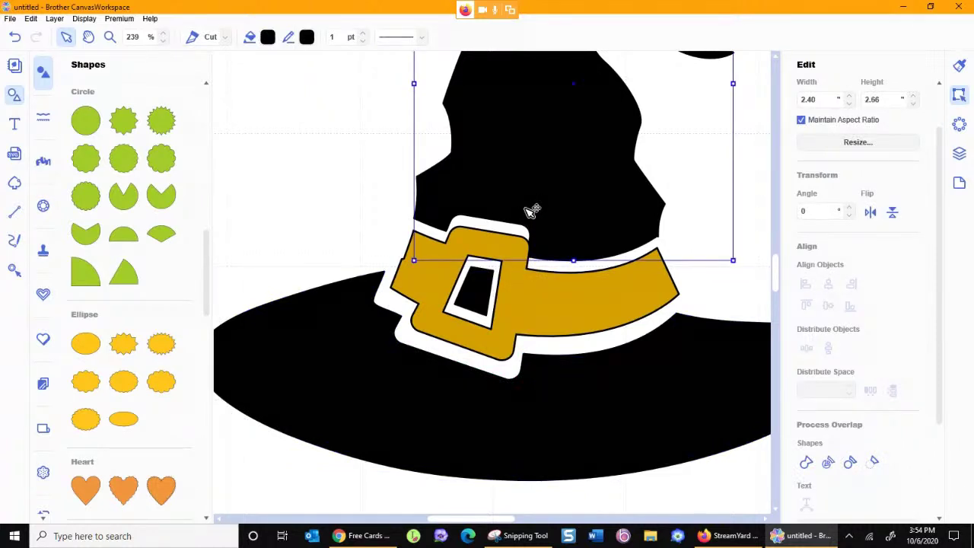
double_click(531, 211)
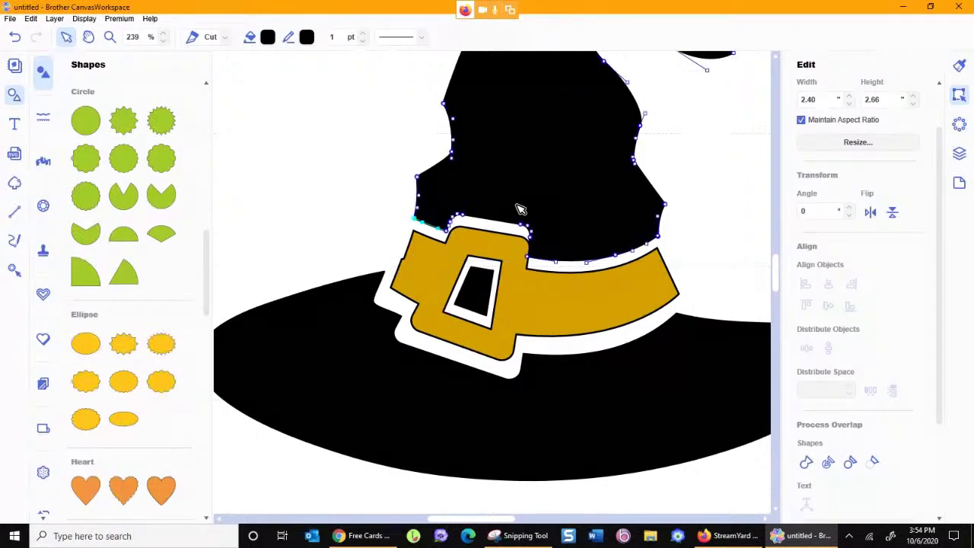
left_click_drag(511, 209, 545, 261)
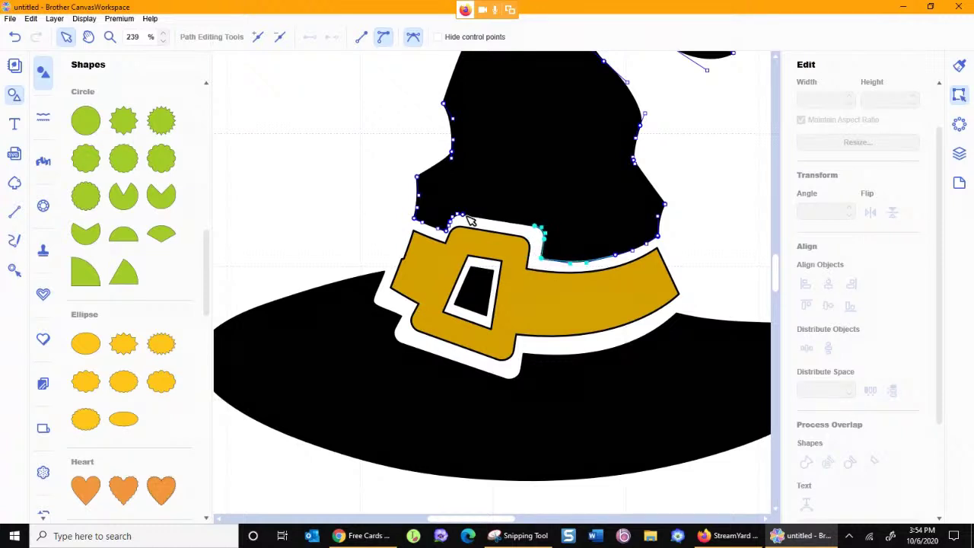
left_click(445, 200)
left_click_drag(440, 196, 478, 256)
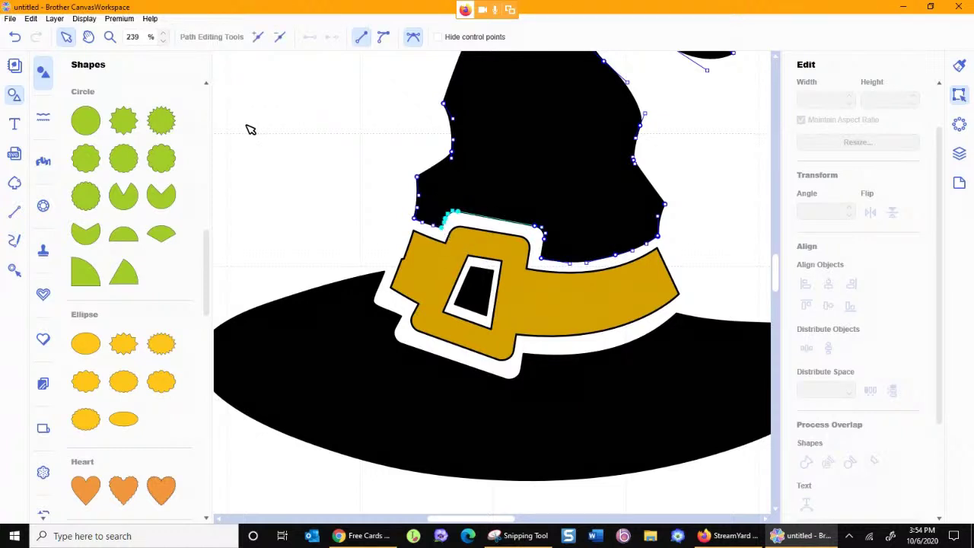
key("Escape")
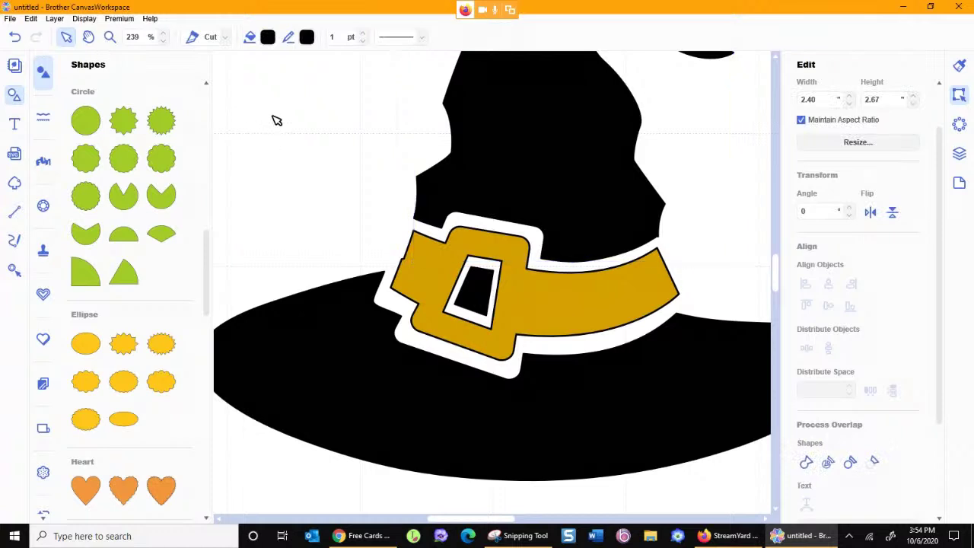
- Apply the Outline rhinestone fill pattern at stone size SS10 to all the hat pieces, and undo it
left_click(276, 120)
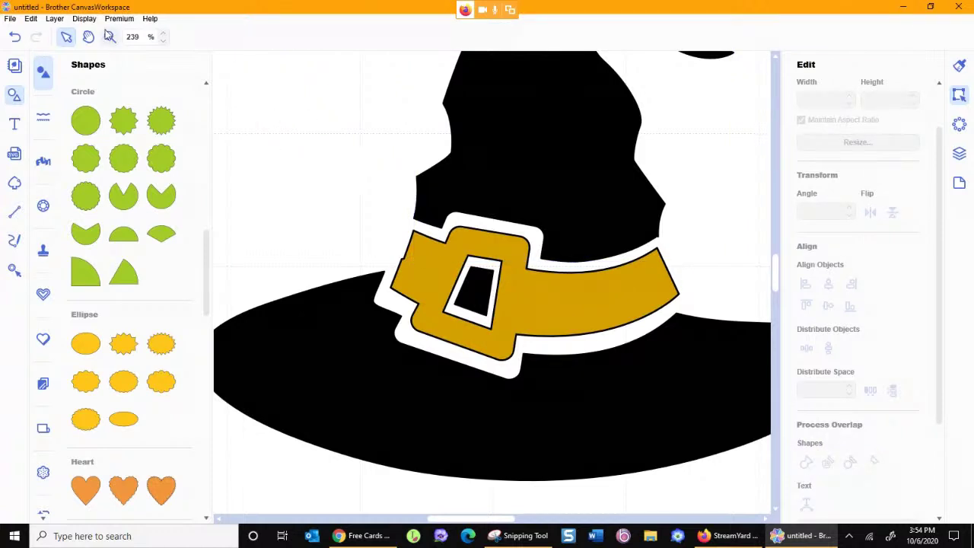
left_click(109, 38)
left_click_drag(344, 143, 658, 423)
left_click_drag(538, 269, 509, 259)
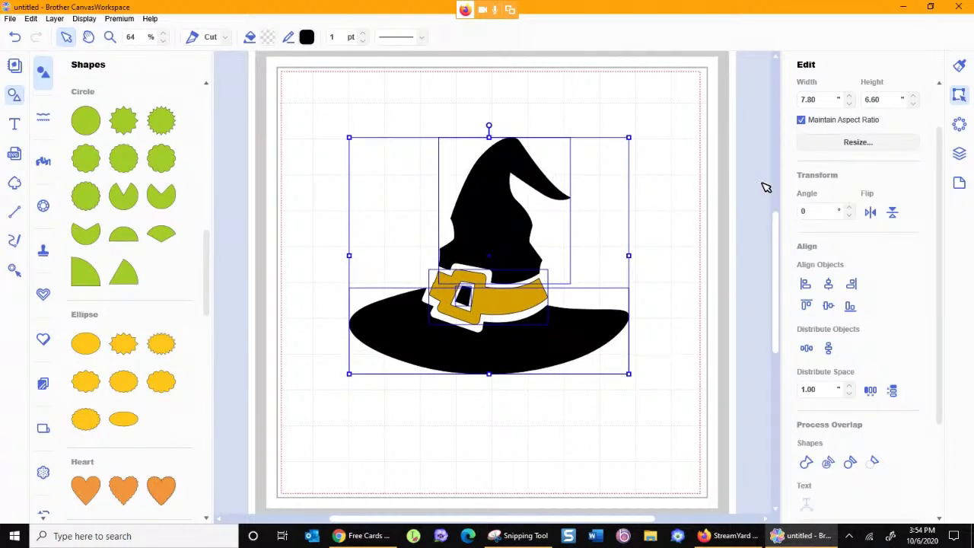
left_click(960, 126)
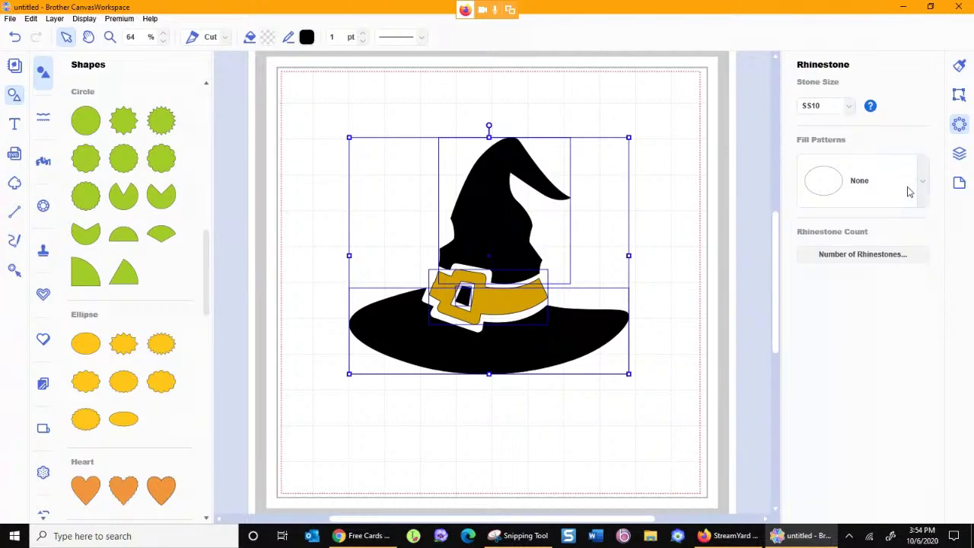
left_click(846, 110)
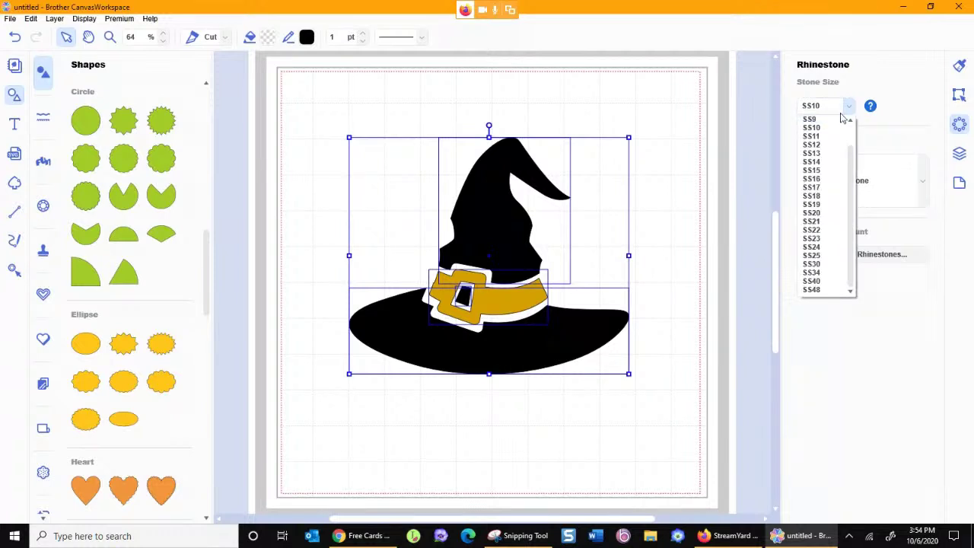
left_click(849, 110)
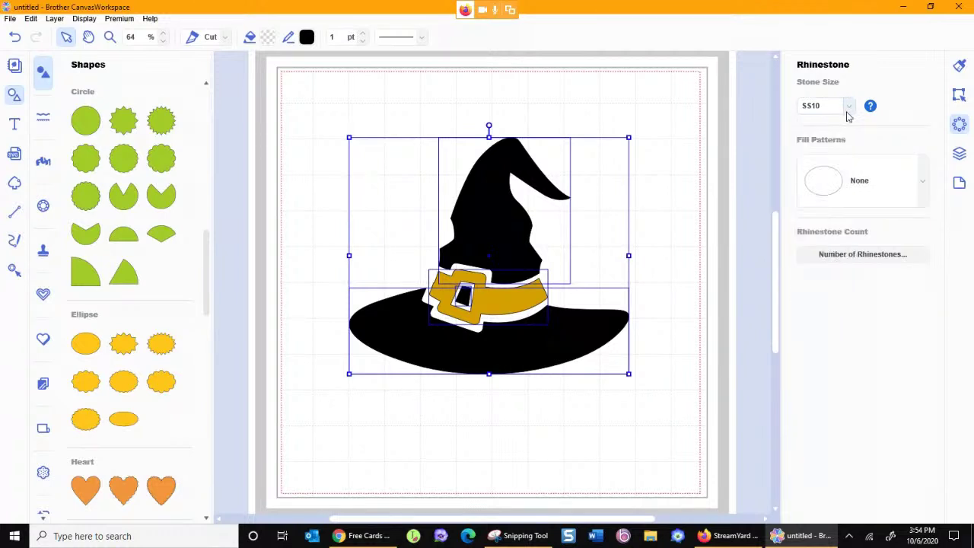
left_click(923, 186)
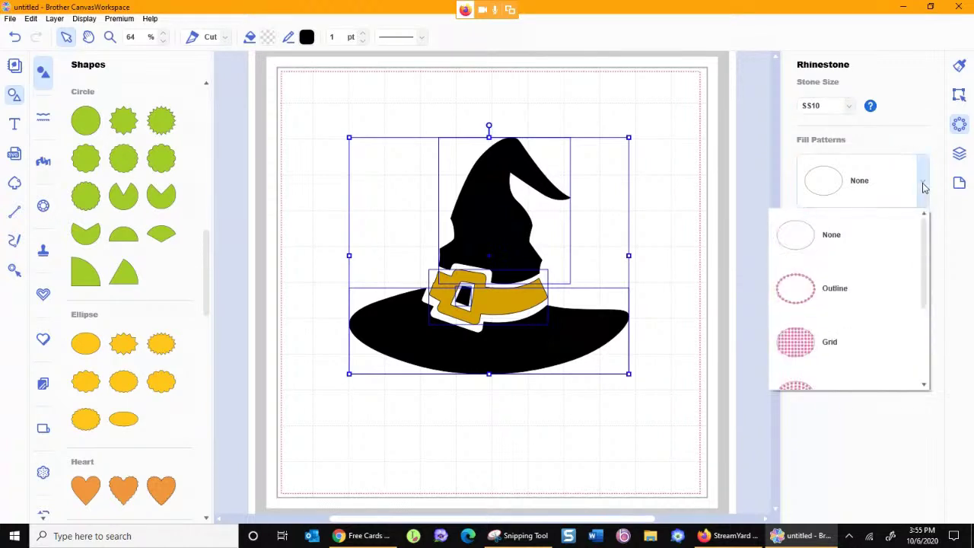
left_click(858, 294)
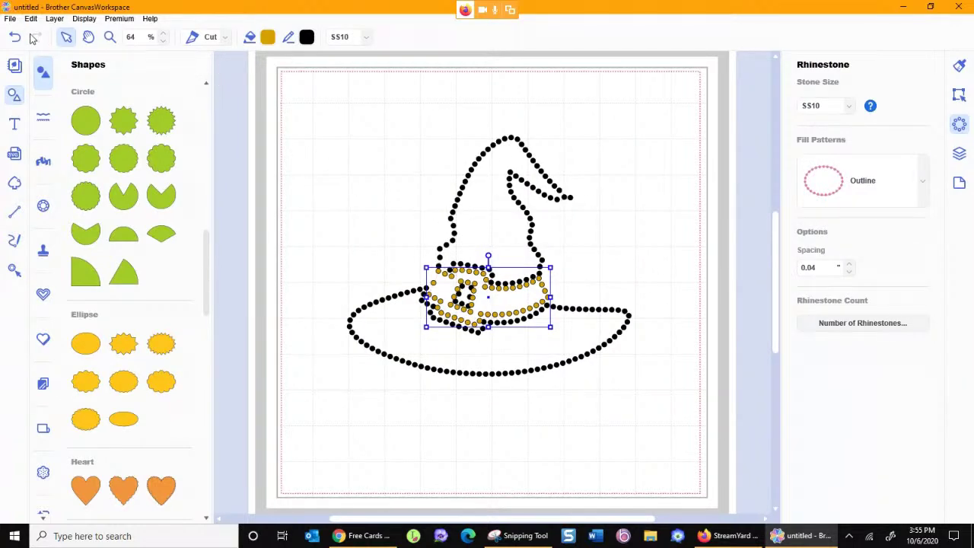
key("ctrl+z")
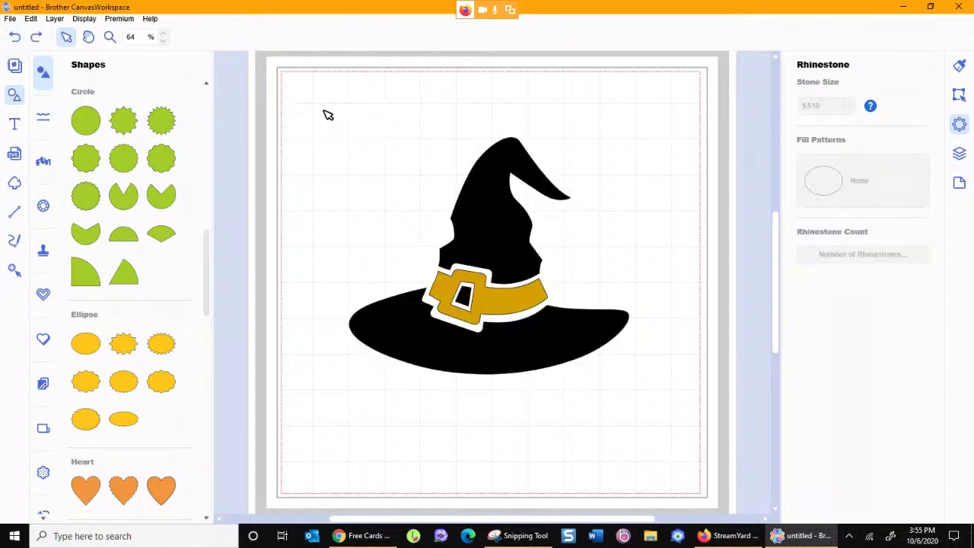
- Apply the Grid rhinestone fill pattern at stone size SS10 to all the hat pieces
left_click_drag(318, 94, 656, 430)
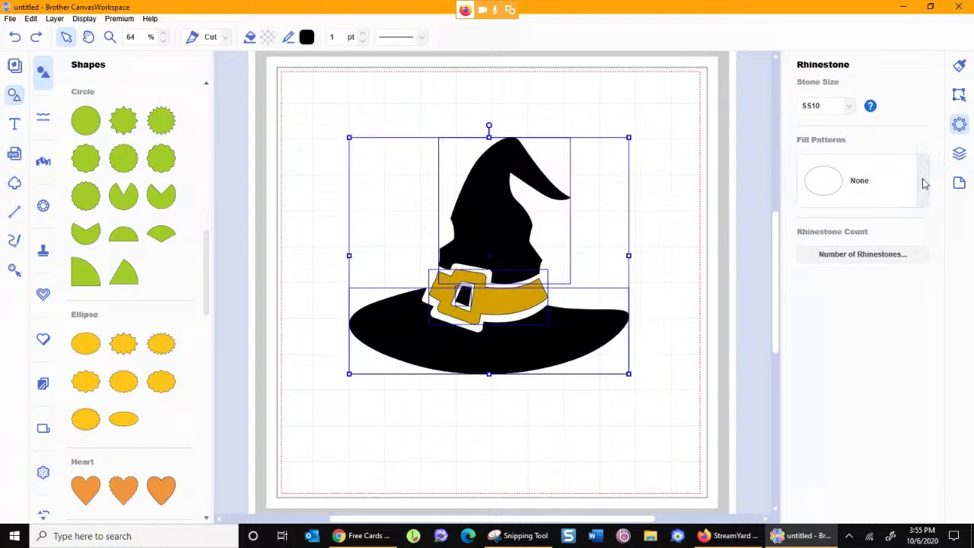
left_click(919, 183)
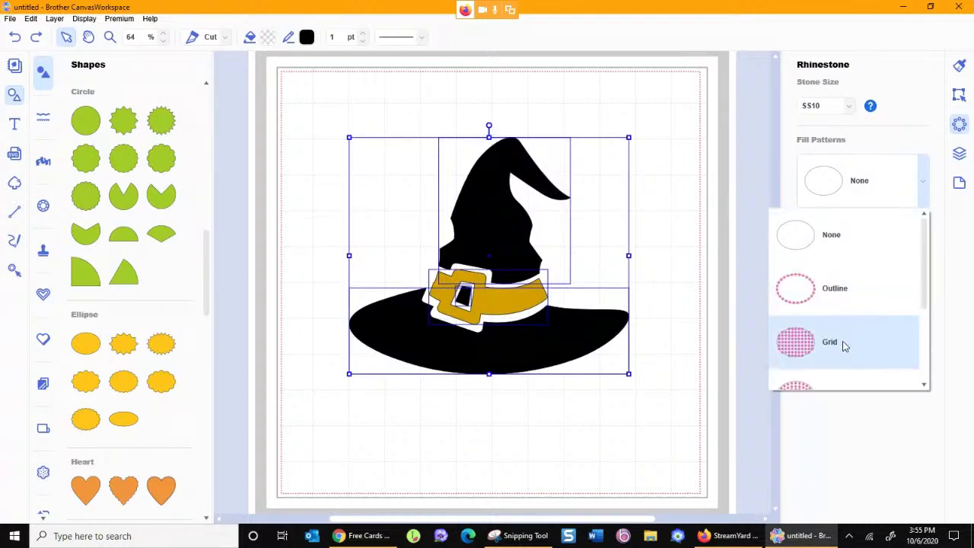
left_click(843, 344)
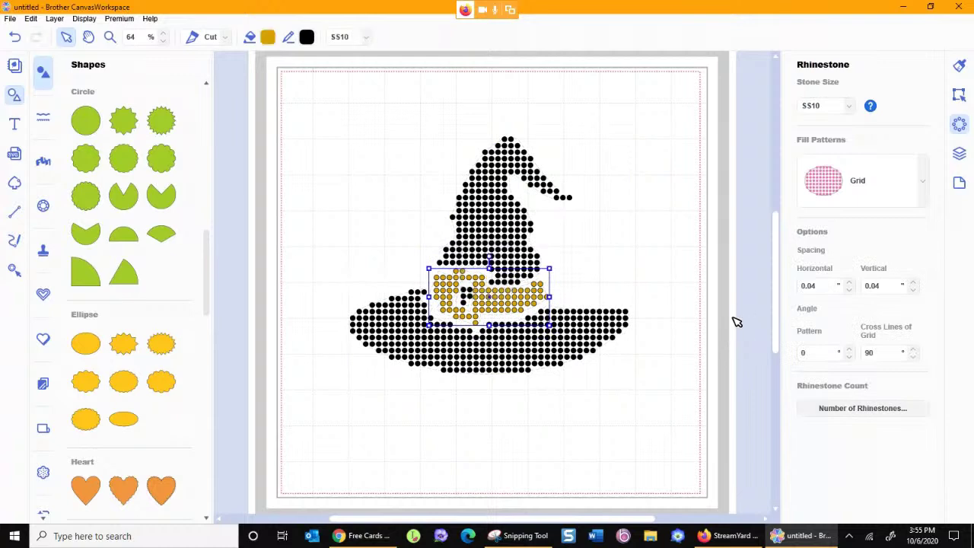
left_click(687, 356)
left_click(518, 358)
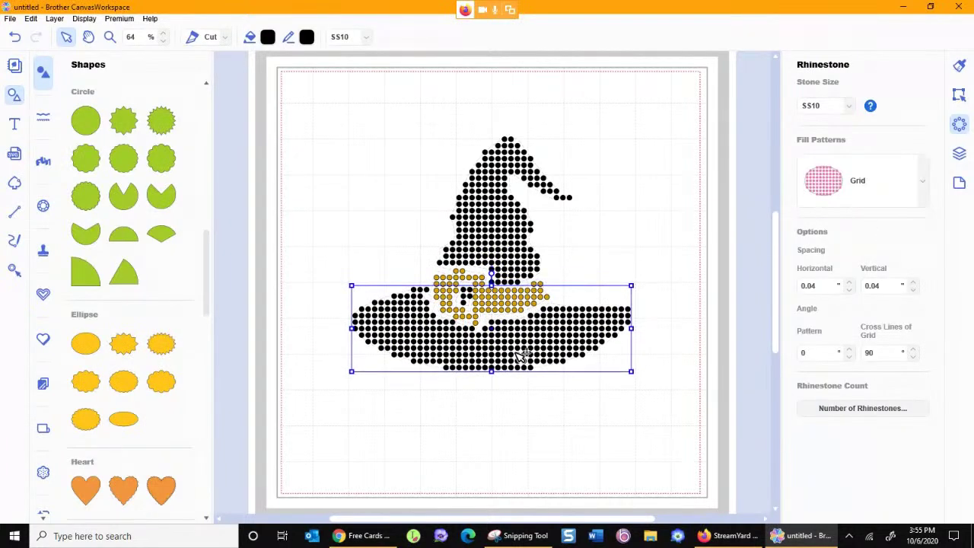
left_click(500, 224)
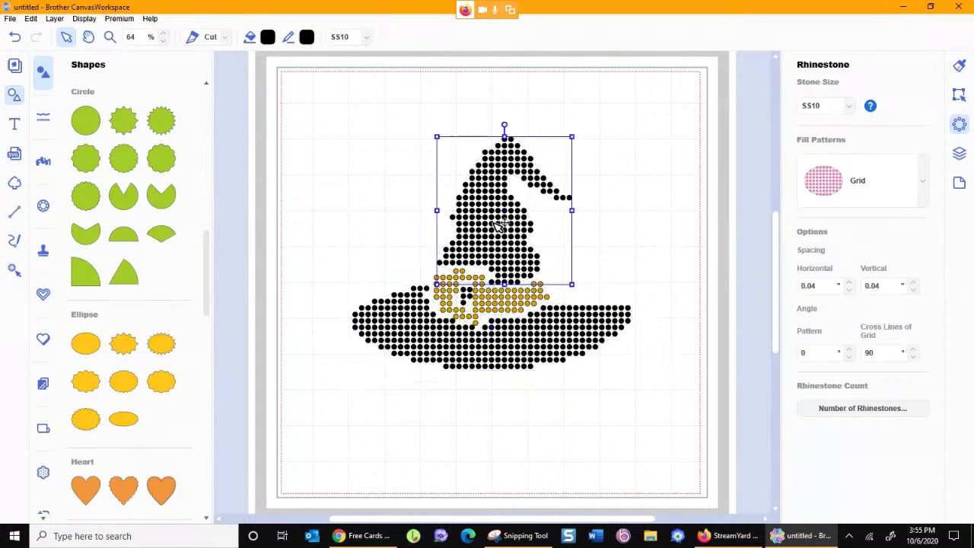
left_click(630, 268)
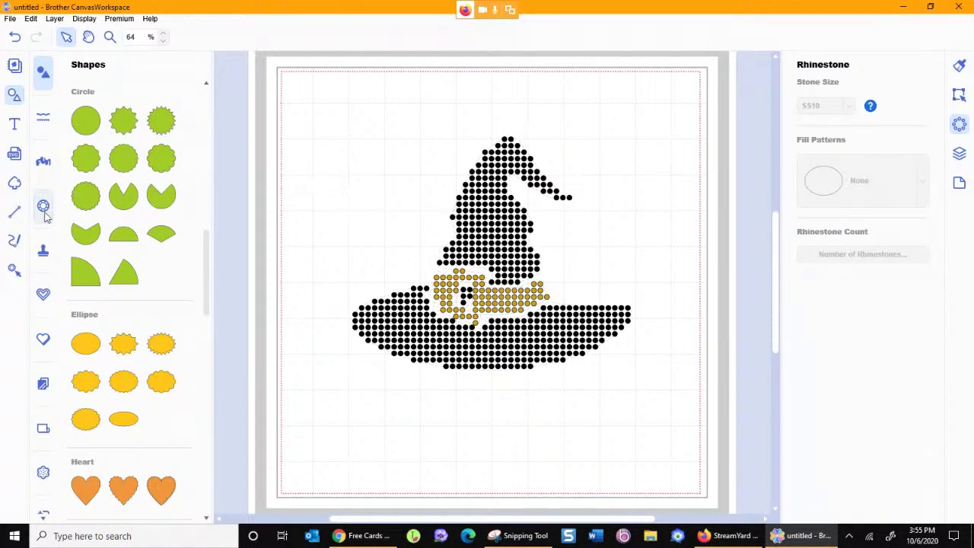
- Place single SS10 rhinestones in the gap beside the buckle's left edge and one in the empty area to the right of the crown
left_click(14, 270)
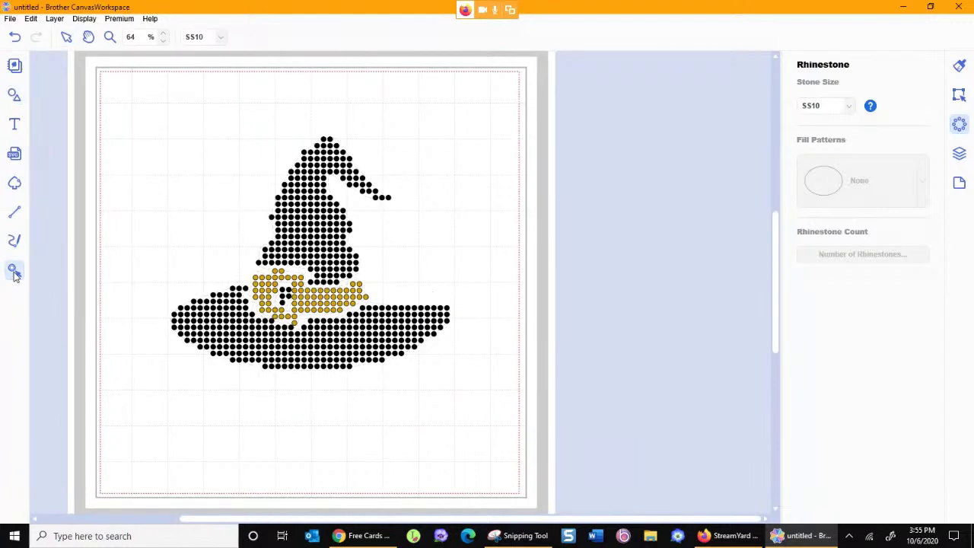
left_click(258, 305)
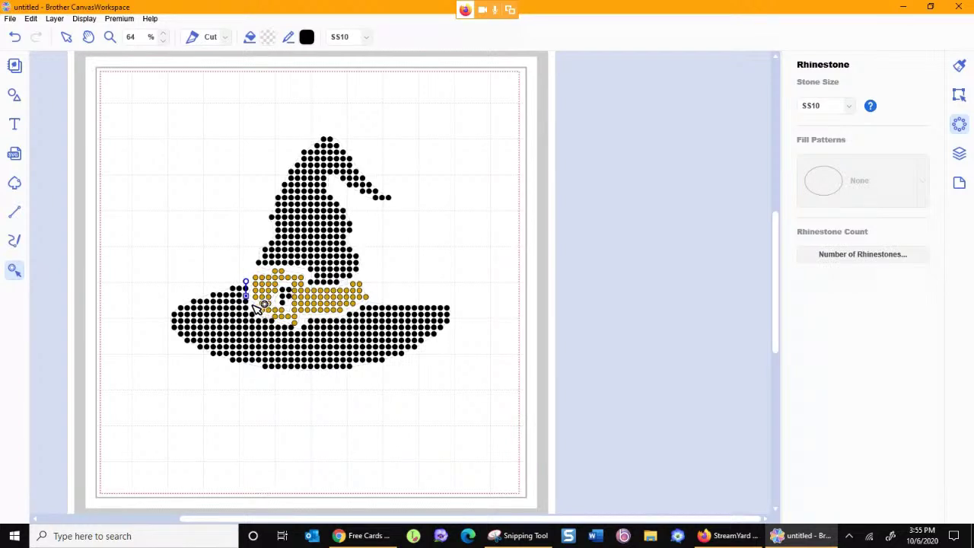
left_click(257, 304)
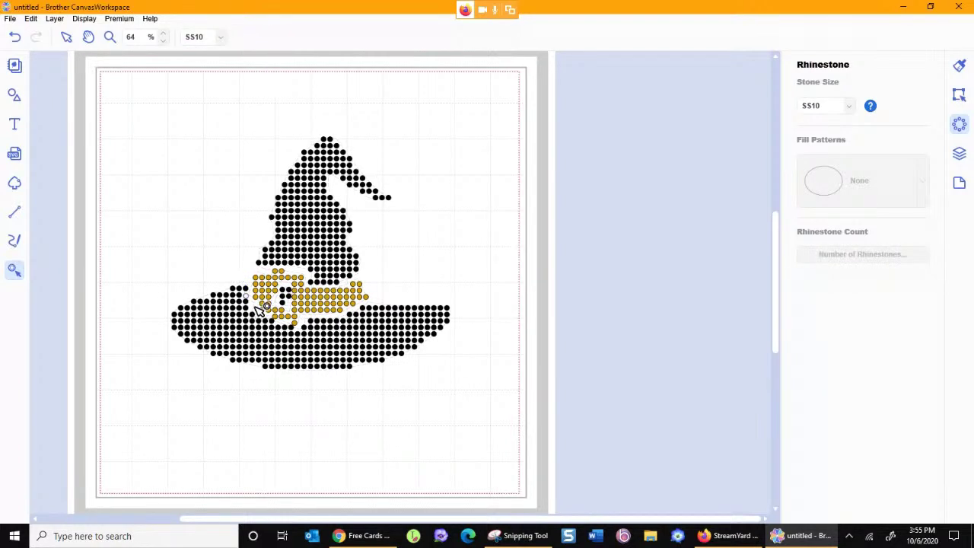
left_click(258, 305)
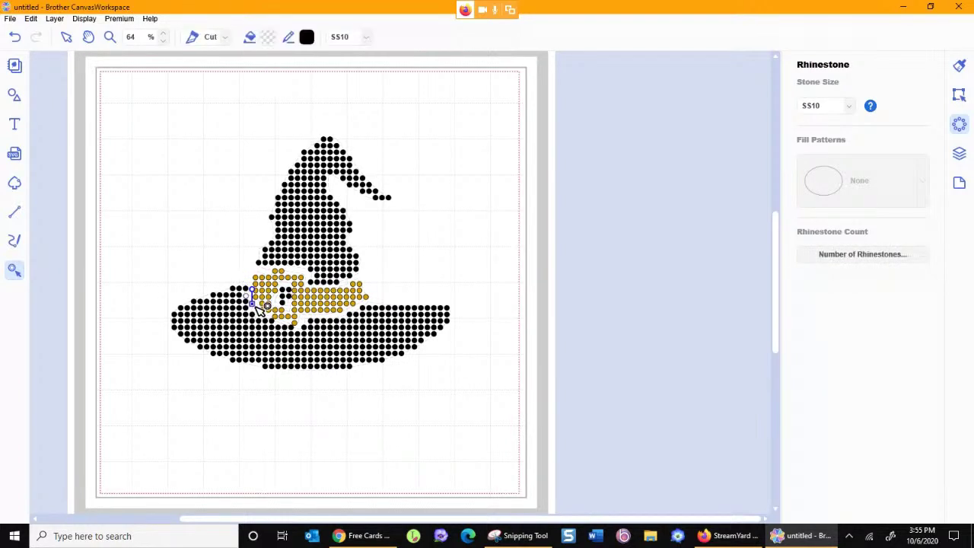
left_click(478, 249)
left_click(471, 244)
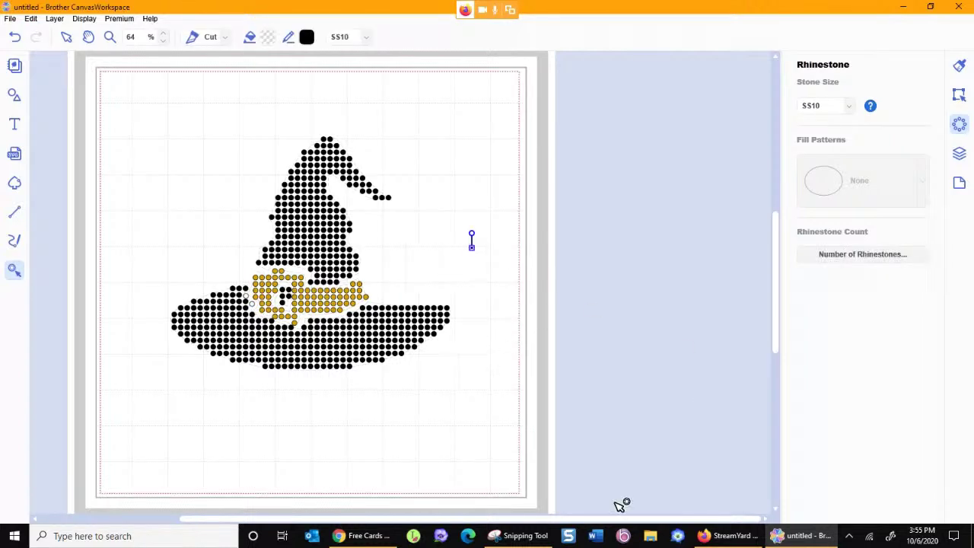
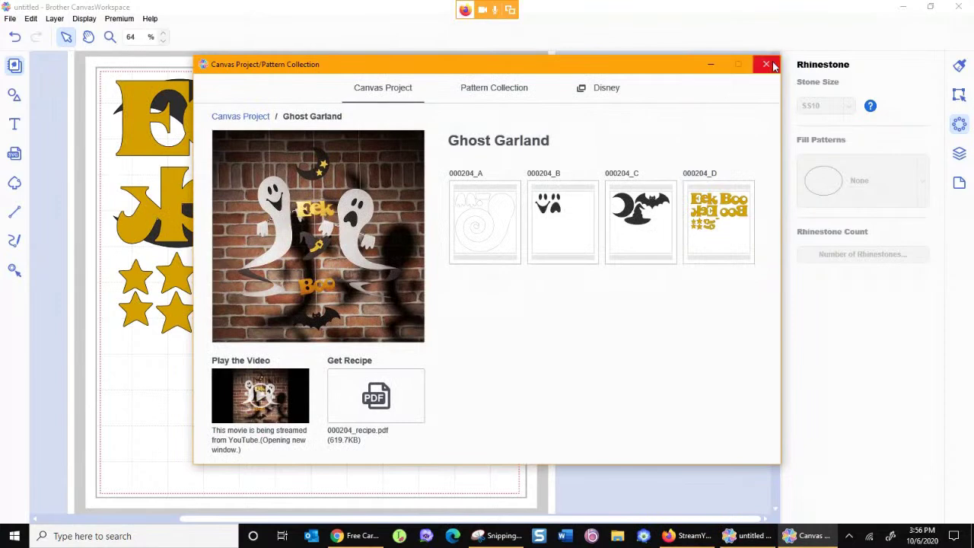
- Delete the Eek and Boo lettering, including the mirrored copies, from the Ghost Garland artwork
left_click(227, 147)
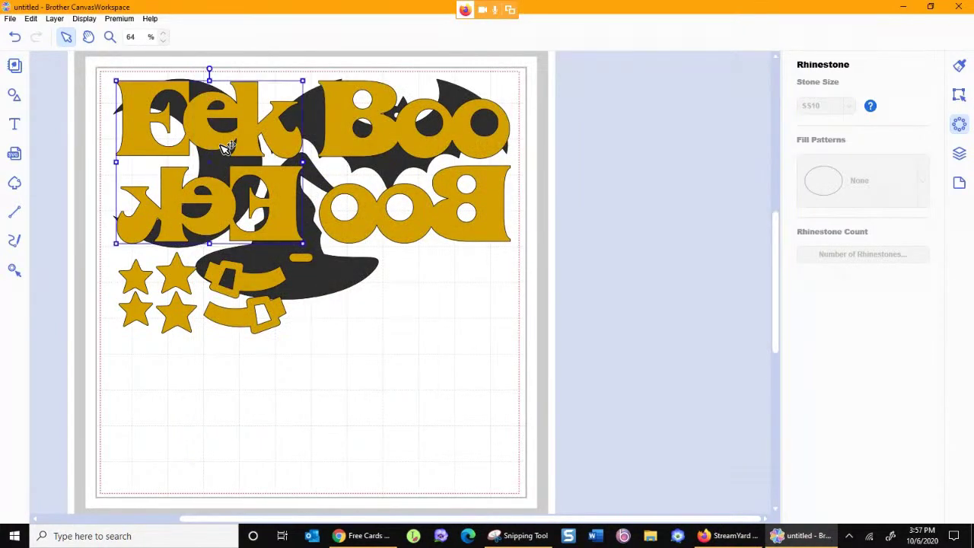
key("Delete")
left_click(351, 137)
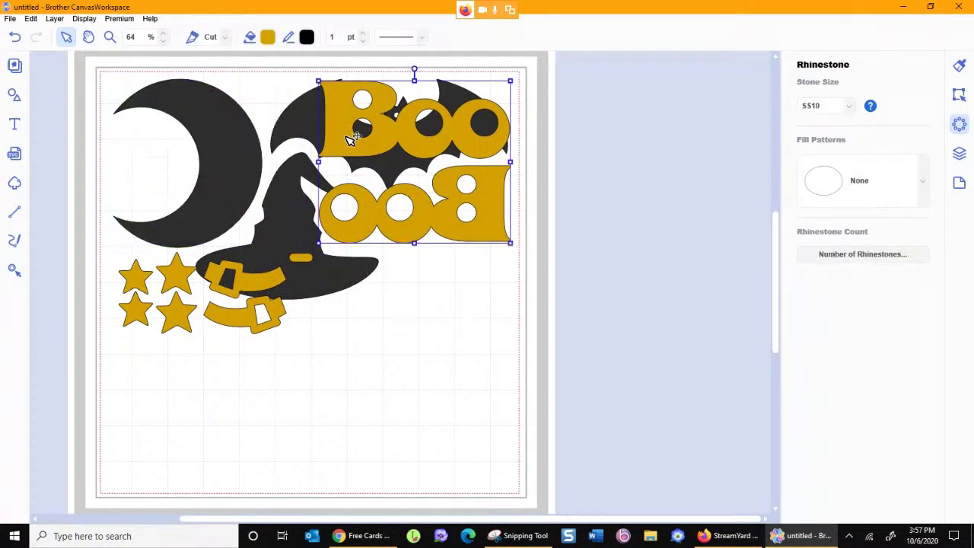
key("Delete")
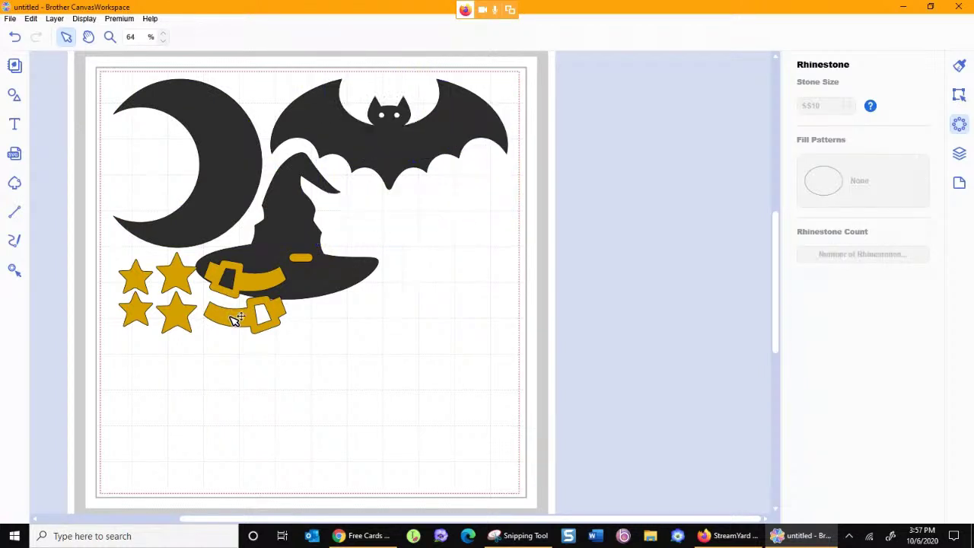
- Delete the mirrored buckle band, the small gold bar on the hat and all four stars
left_click(236, 324)
double_click(236, 323)
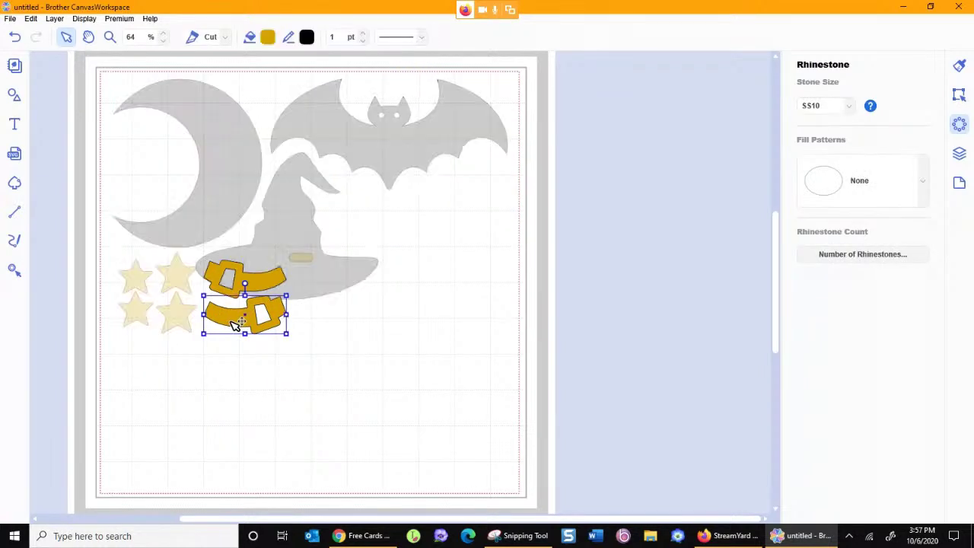
left_click(300, 257)
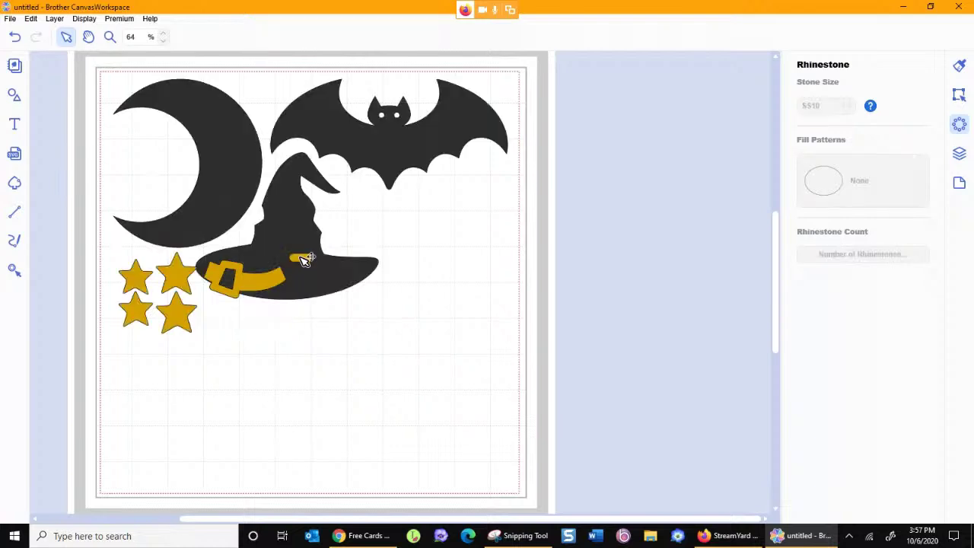
left_click(182, 278)
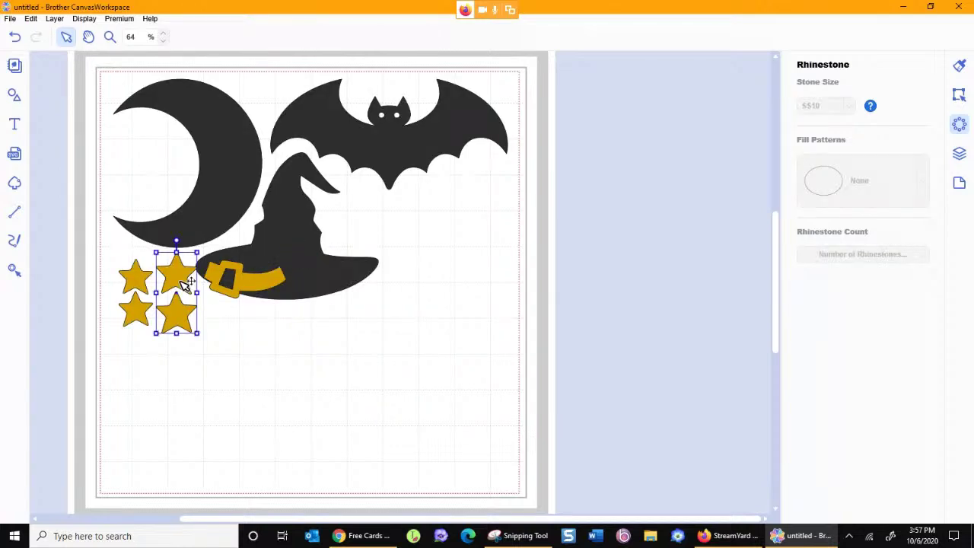
key("Delete")
left_click(135, 289)
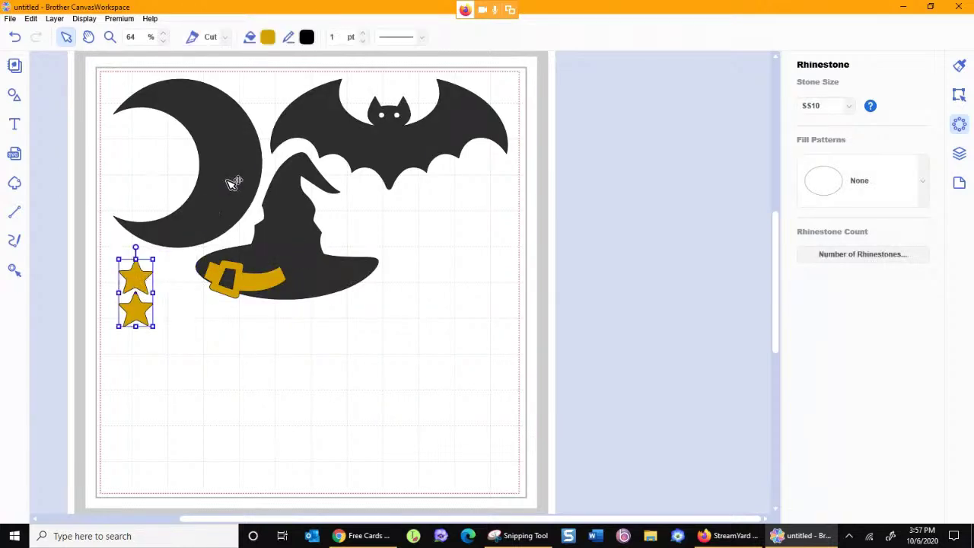
key("Delete")
- Delete the crescent moon and the bat, and position the remaining buckled band across the base of the hat's crown
left_click(232, 182)
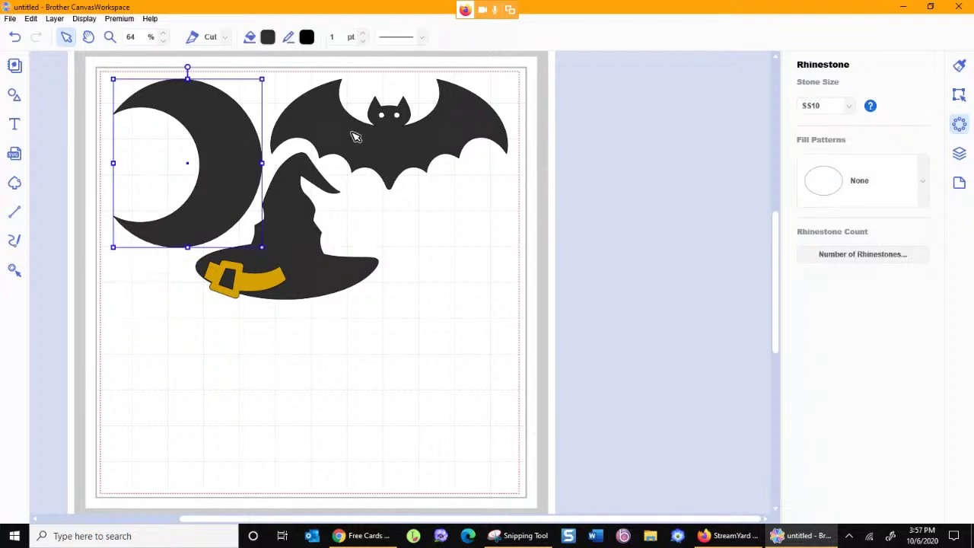
key("Delete")
left_click(356, 135)
key("Delete")
left_click_drag(280, 279, 316, 259)
left_click(413, 210)
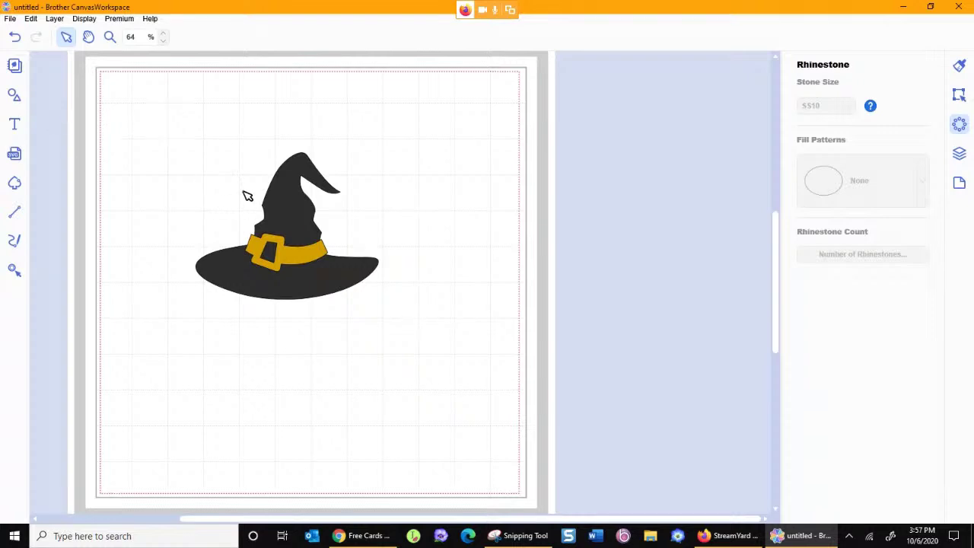
- Delete the hat together with its band to empty the mat
left_click_drag(143, 139, 400, 336)
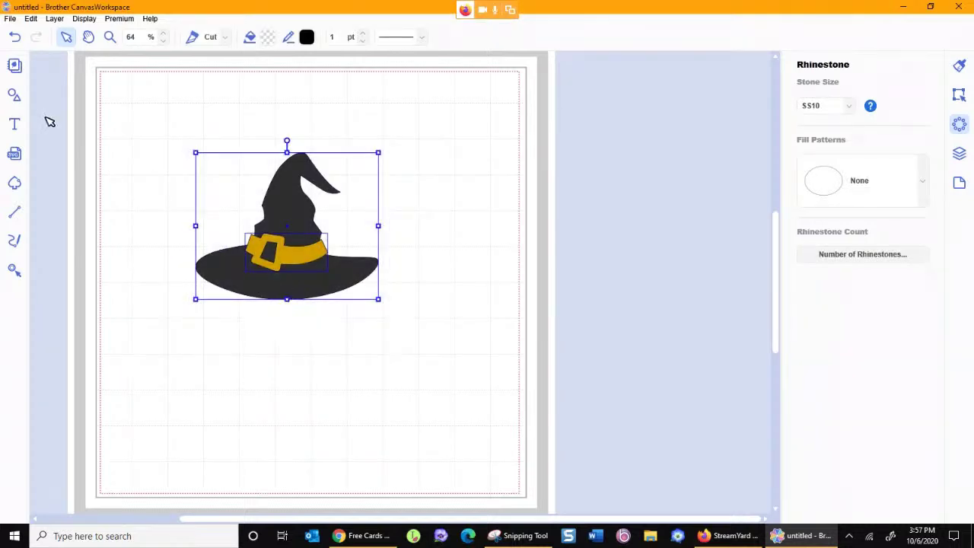
key("Delete")
left_click(15, 124)
left_click(163, 246)
key("Escape")
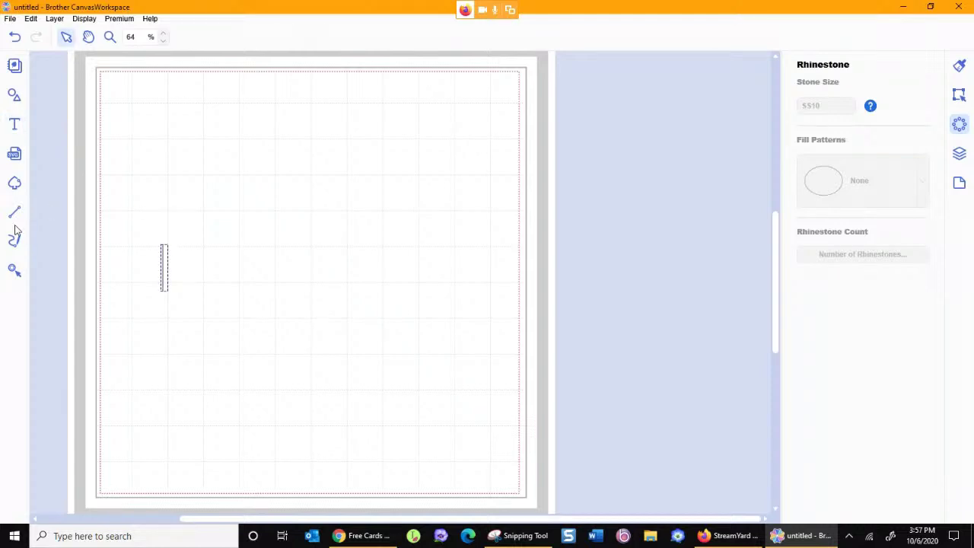
- Add the letter C from the Rhinestone shapes and position it in the mat's upper-left area
left_click(14, 95)
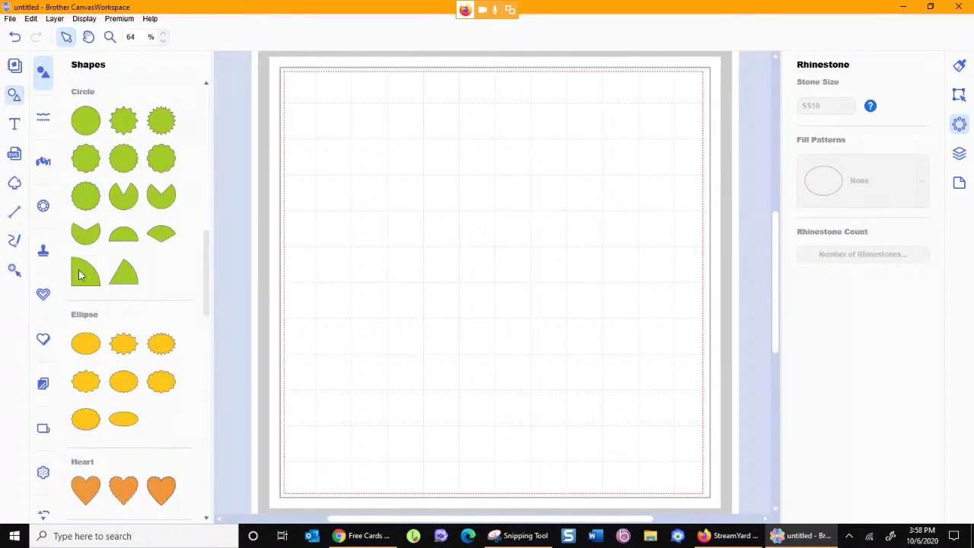
left_click(44, 206)
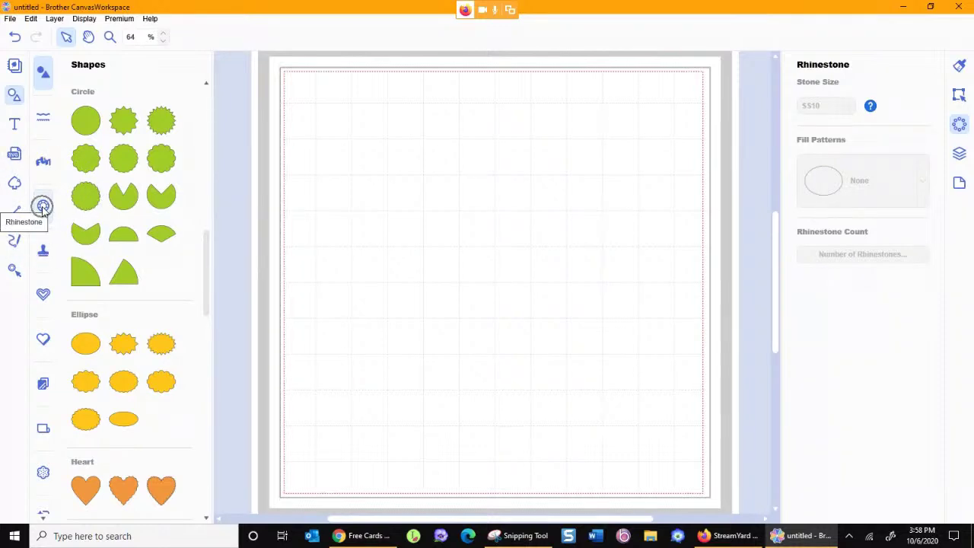
mouse_move(206, 164)
left_mouse_down()
mouse_move(202, 249)
mouse_move(203, 171)
left_mouse_up()
left_click_drag(143, 94, 300, 162)
left_click_drag(333, 213, 333, 220)
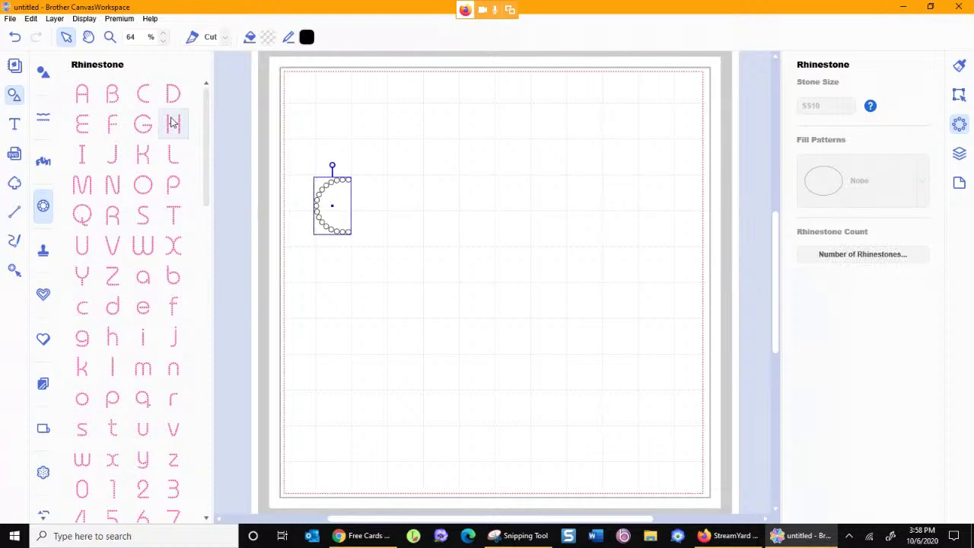
- Add the remaining lowercase rhinestone letters of the first name in a row beside the capital C
left_click_drag(152, 339, 363, 218)
left_click_drag(168, 373, 128, 412)
left_click(173, 367)
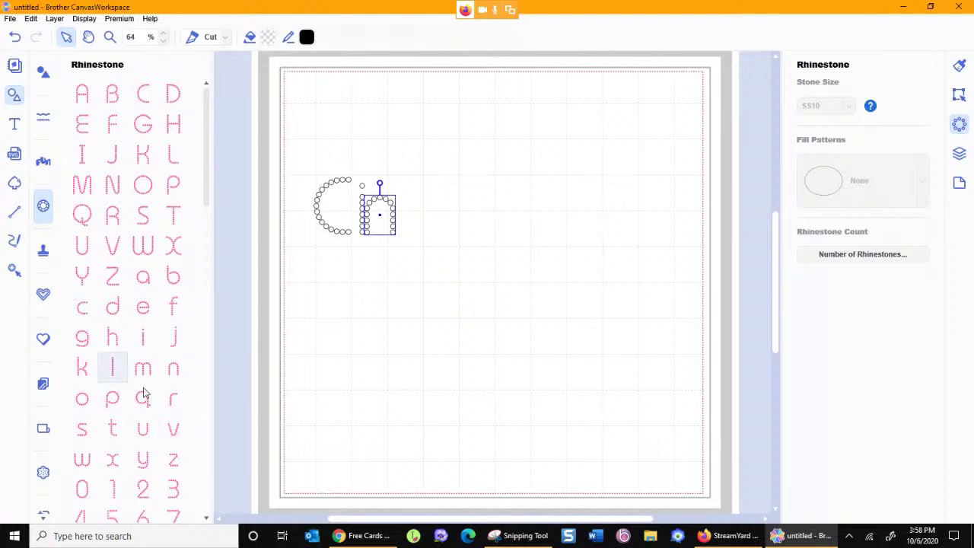
left_click_drag(112, 308, 459, 230)
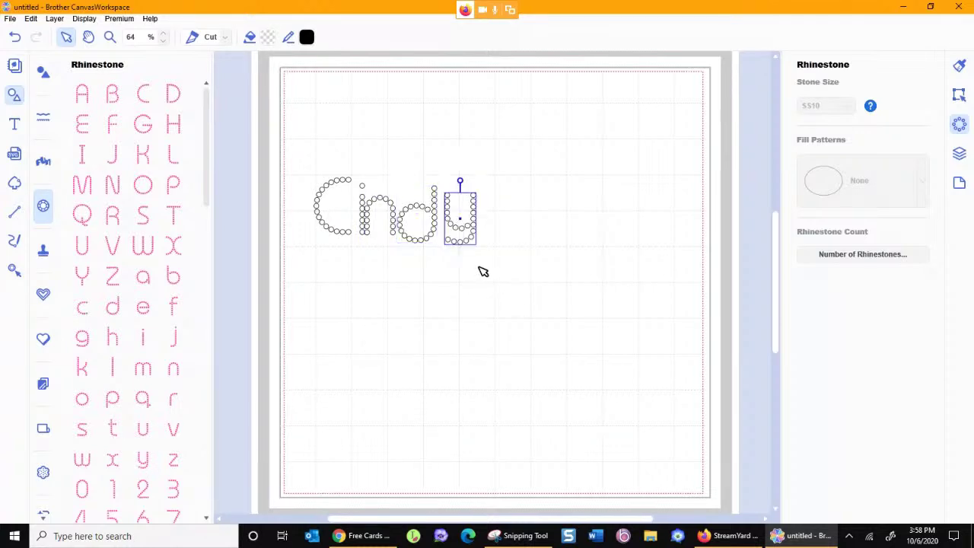
- Move the last three letters of the name apart so that none touch or overlap their neighbours
left_click(389, 207)
left_click(389, 207)
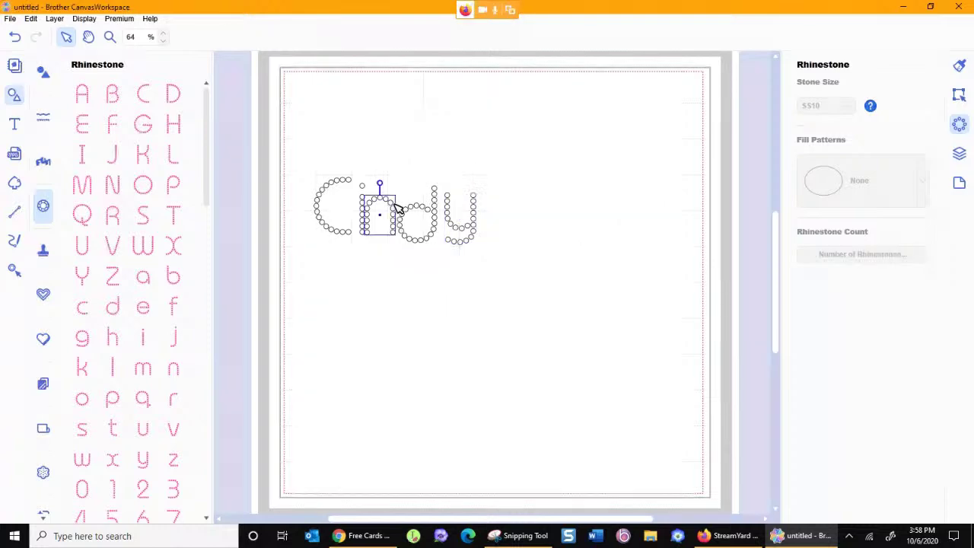
left_click(446, 152)
left_click(108, 36)
left_click_drag(289, 135, 551, 329)
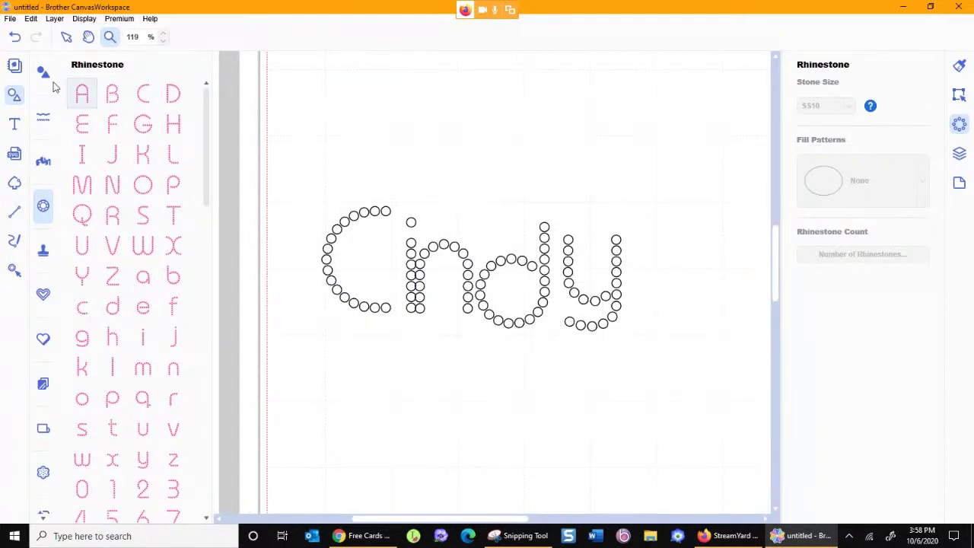
left_click(66, 36)
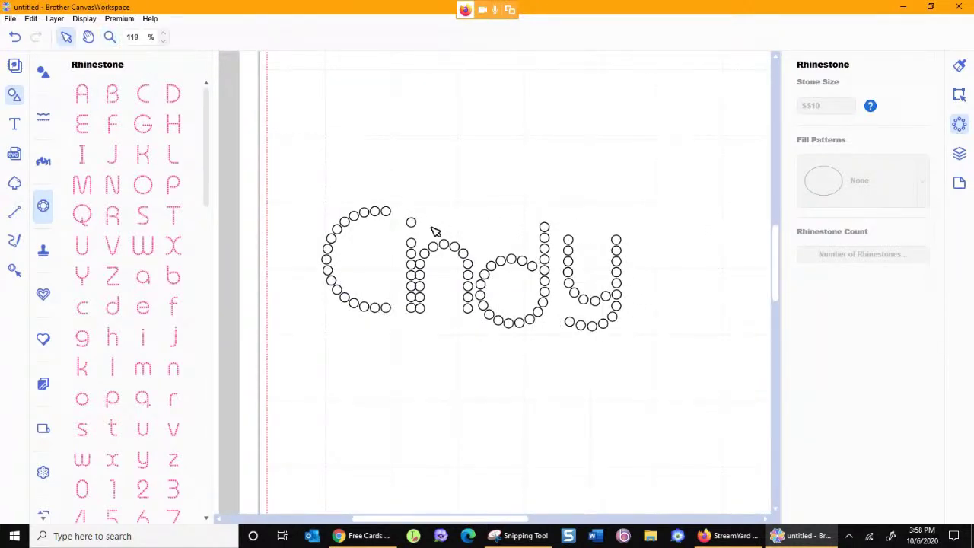
left_click(581, 282)
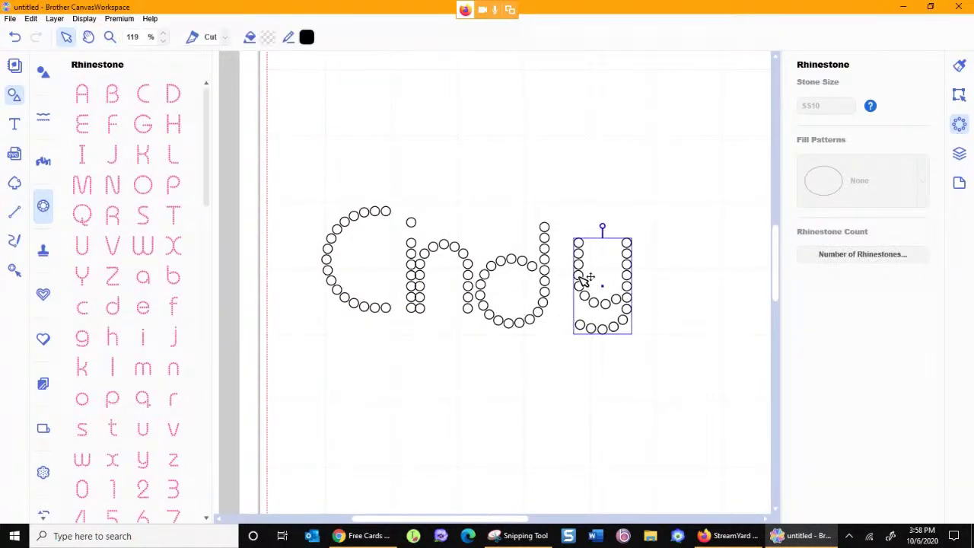
left_click(544, 267)
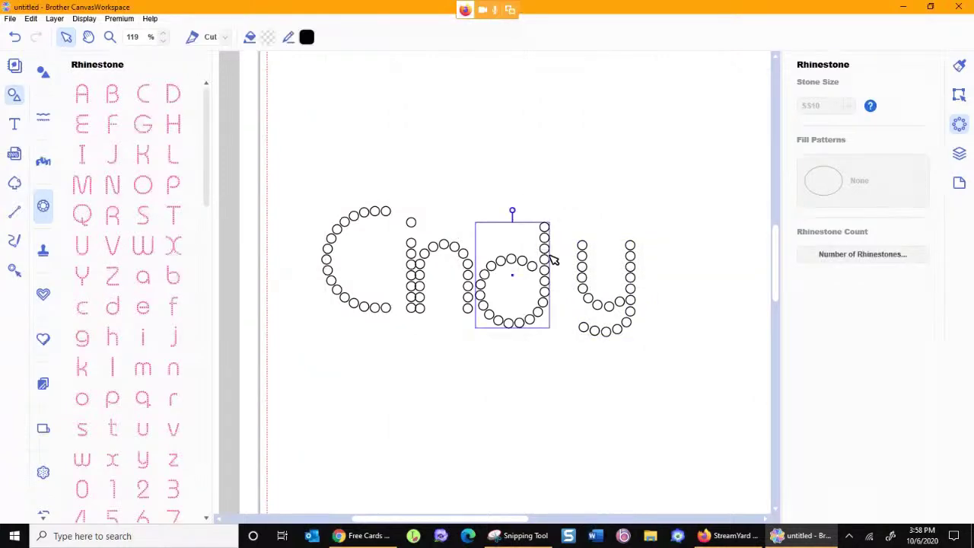
left_click_drag(542, 268, 554, 258)
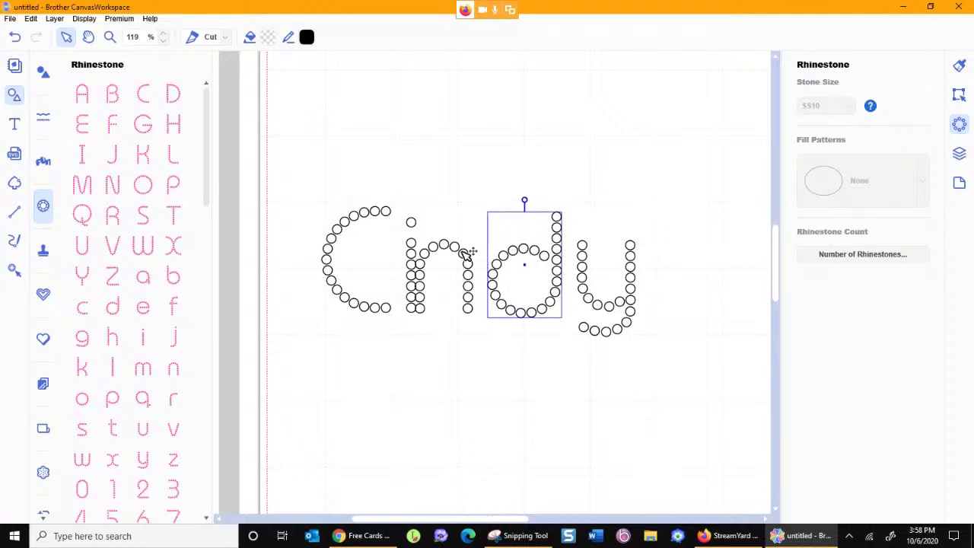
left_click_drag(465, 258, 477, 255)
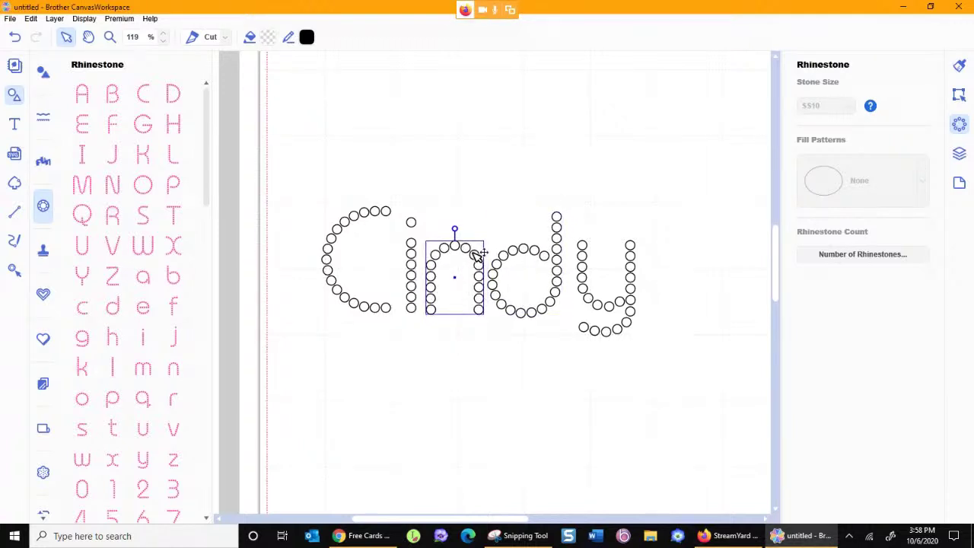
- Align all the rhinestone letters of the name along their bottom edges
left_click_drag(302, 174, 671, 369)
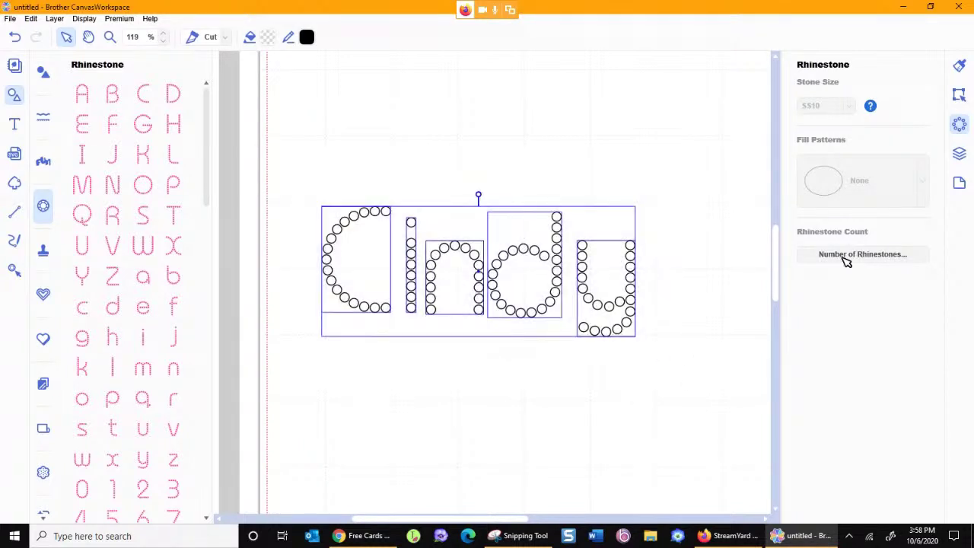
left_click(959, 95)
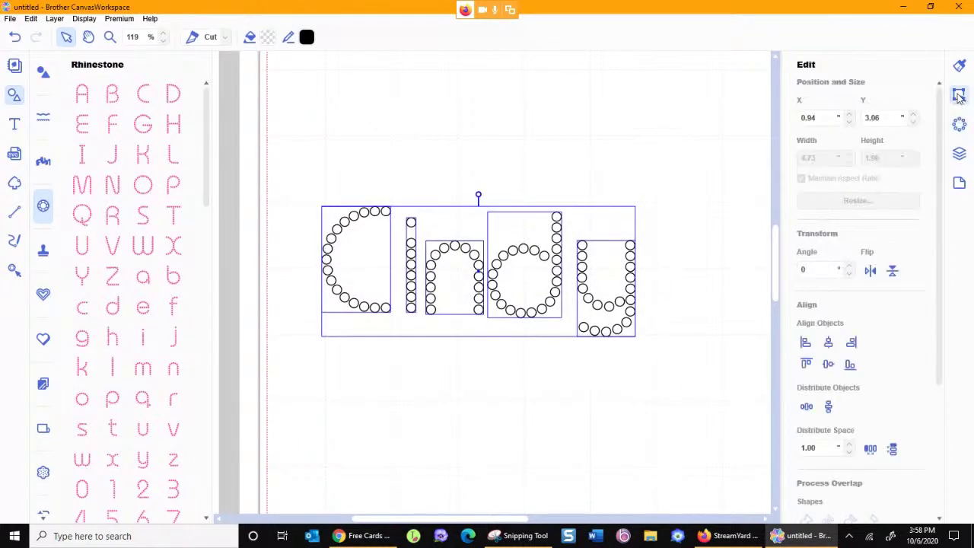
left_click(850, 365)
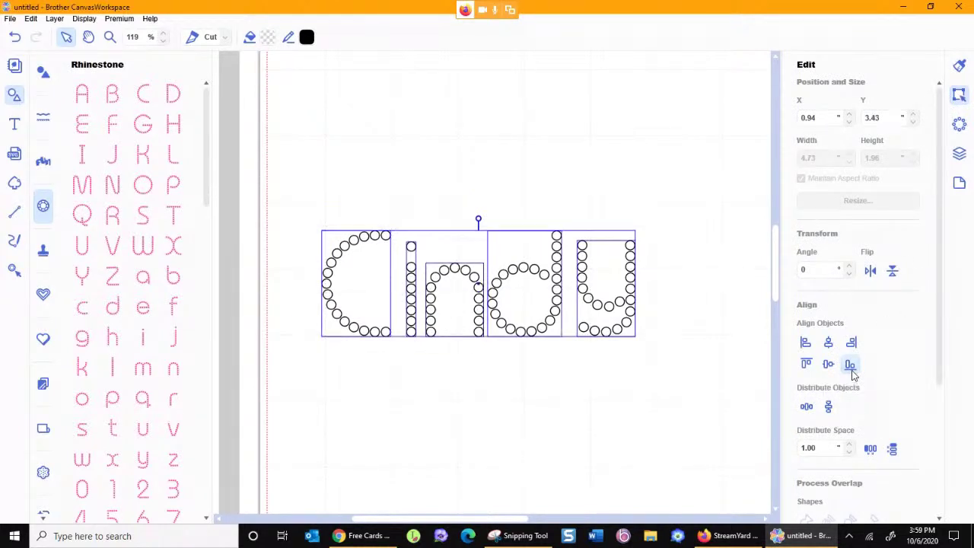
left_click(665, 399)
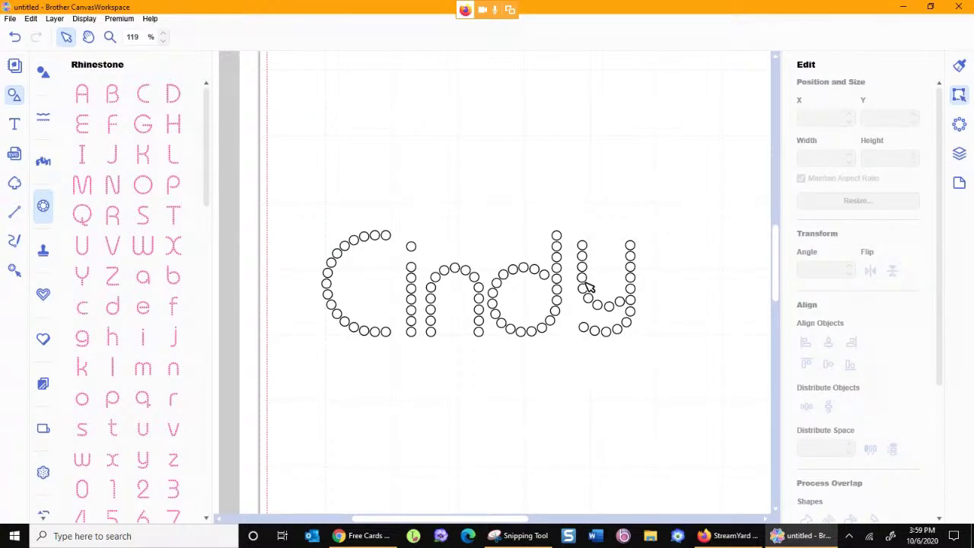
- Lower the letter y to about Y 3.93" so its tail hangs below the other letters' baseline
left_click(587, 283)
key("Down")
key("Down")
key("Down")
key("Down")
key("Down")
key("Down")
key("Down")
key("Down")
key("Down")
key("Down")
key("Down")
key("Down")
key("Down")
key("Down")
key("Down")
key("Down")
key("Down")
key("Down")
key("Down")
key("Down")
key("Down")
key("Down")
key("Down")
key("Down")
key("Down")
key("Down")
key("Down")
key("Down")
key("Down")
key("Down")
key("Down")
key("Down")
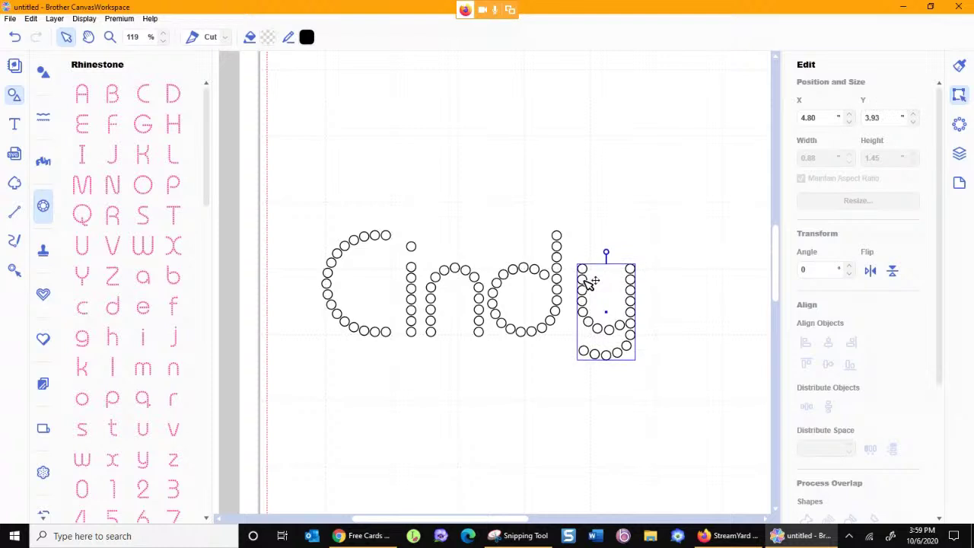
left_click(670, 305)
- Select all the letters of the name and distribute them horizontally with a spacing of 0.04"
left_click_drag(301, 200, 656, 380)
left_click(850, 451)
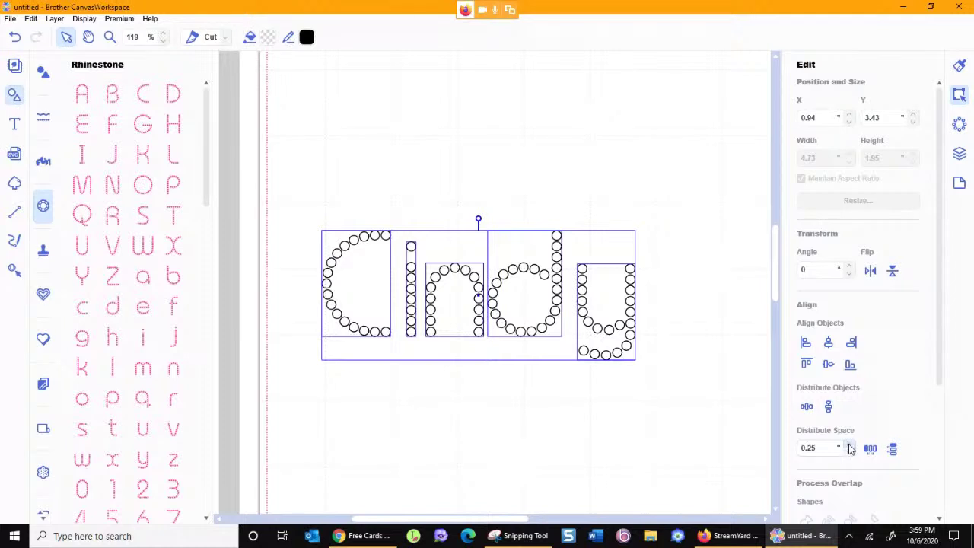
left_click(826, 447)
left_click(871, 449)
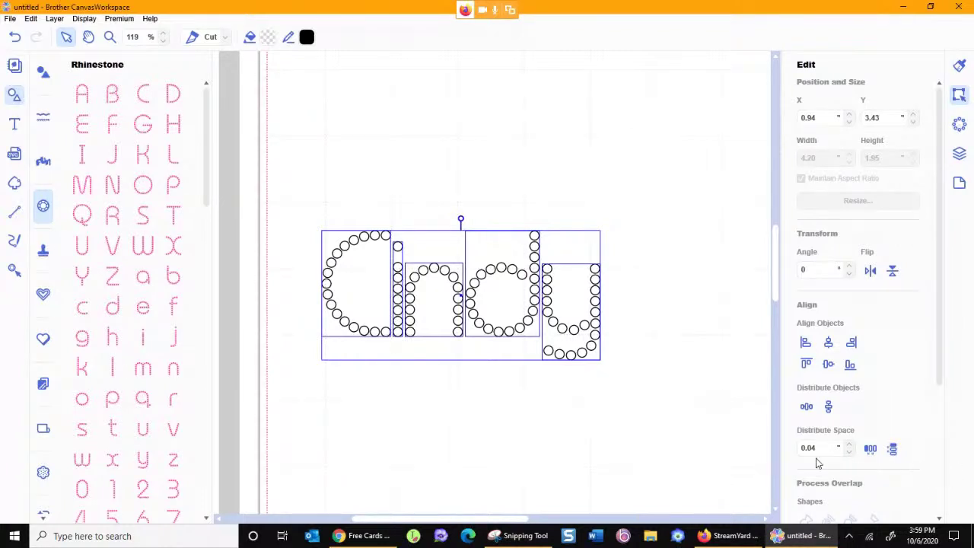
- Change the distribute spacing to 0.10" and reapply it horizontally to the selected letters
key("BackSpace")
key("BackSpace")
type("1")
left_click(869, 449)
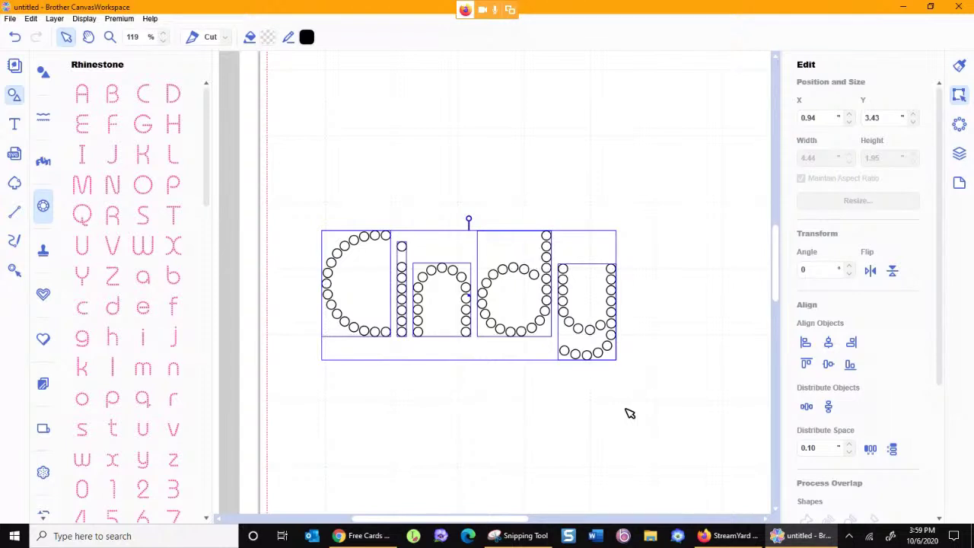
- Add the butterfly rhinestone design and position it in the mat's lower-right area, at about X 4.78", Y 4.88"
left_click_drag(204, 182, 205, 449)
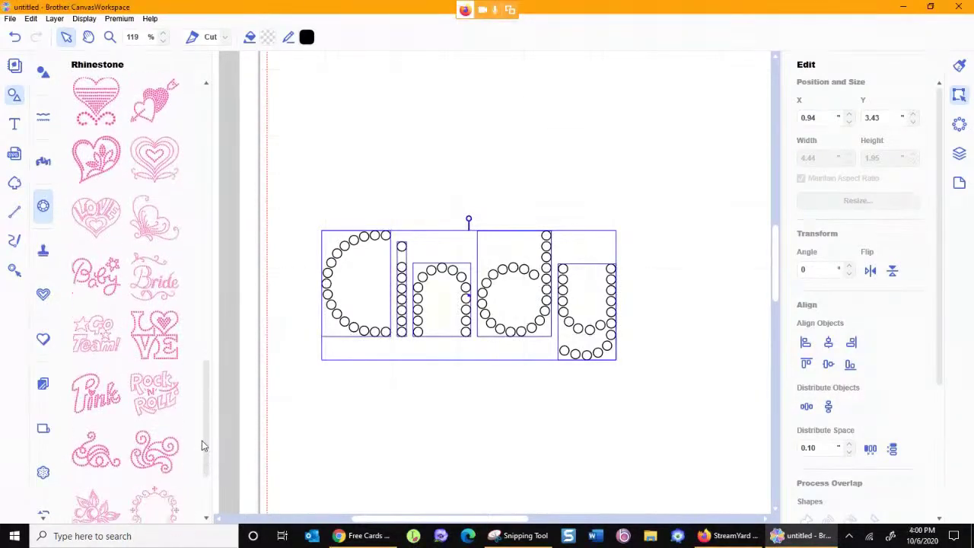
left_click_drag(150, 224, 111, 37)
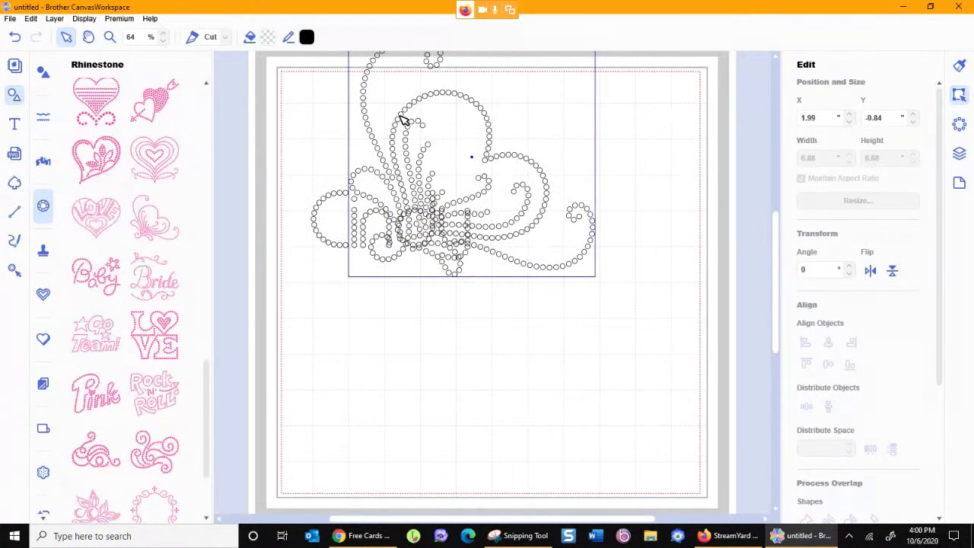
left_click_drag(503, 189, 516, 310)
left_click_drag(511, 318, 502, 322)
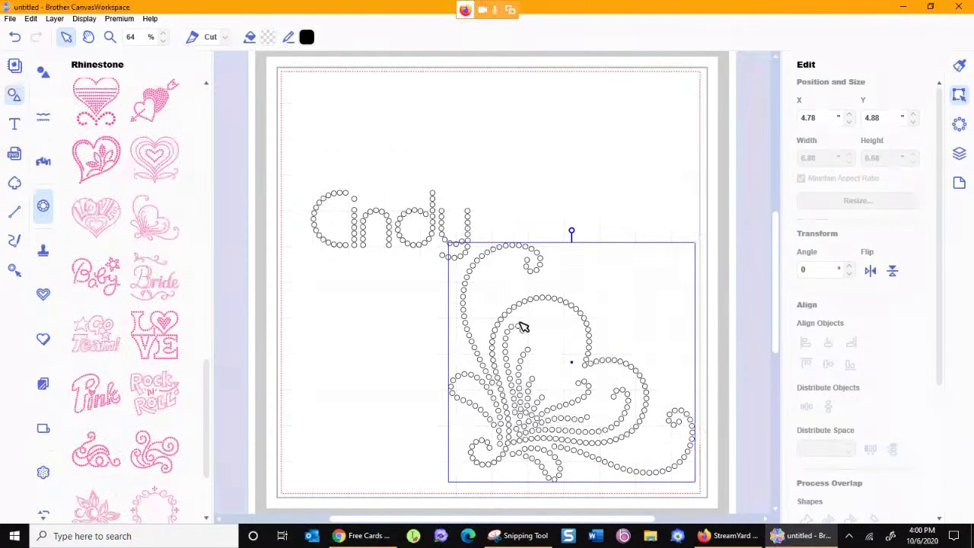
- Check the number of rhinestones needed for the butterfly design
left_click(958, 125)
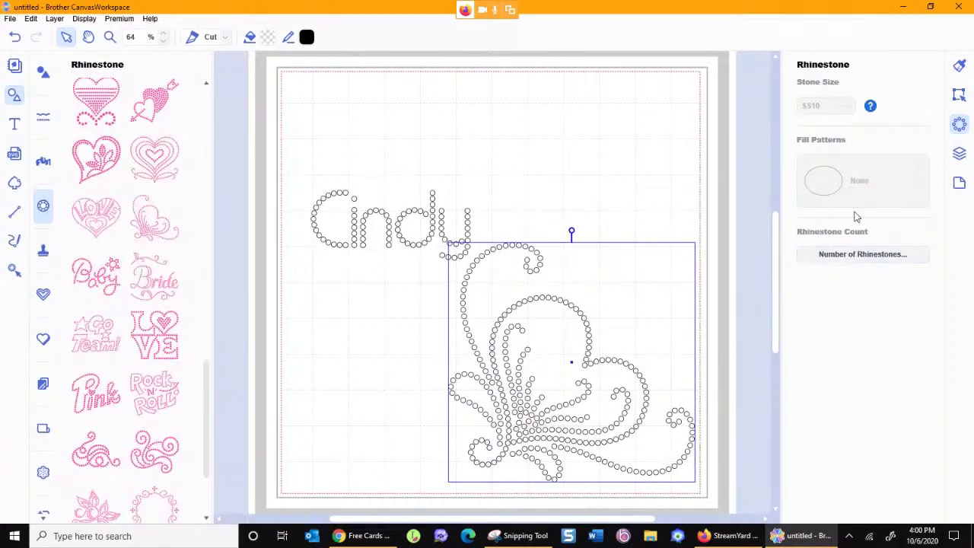
left_click(848, 258)
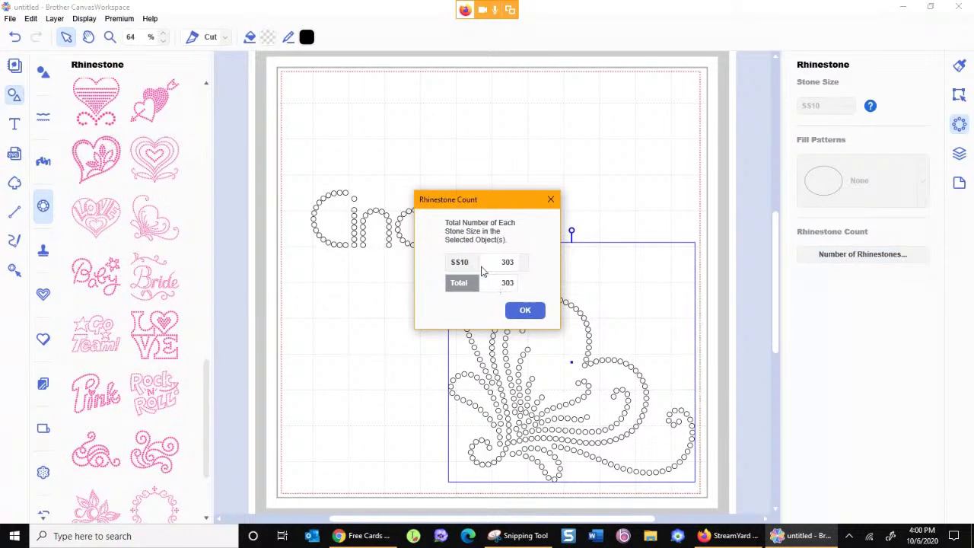
left_click(540, 312)
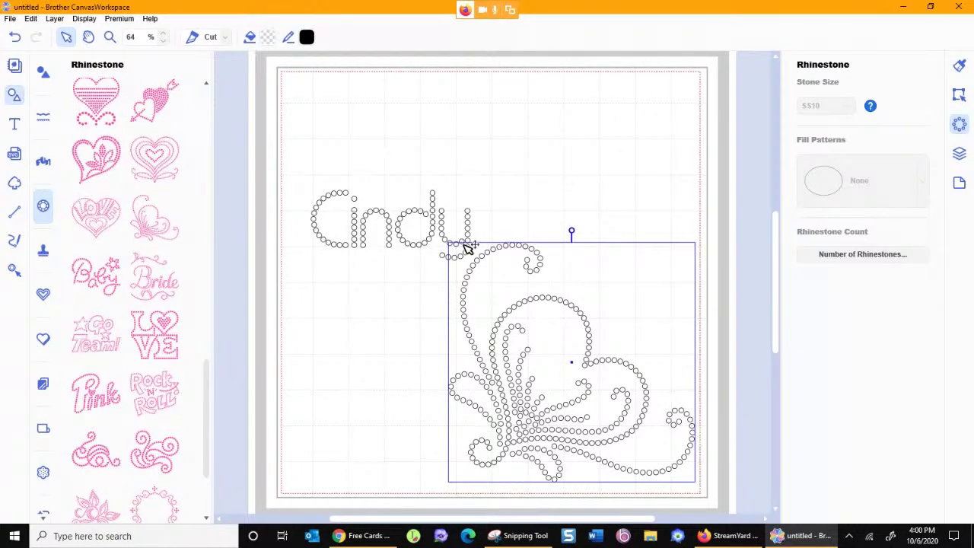
left_click(603, 253)
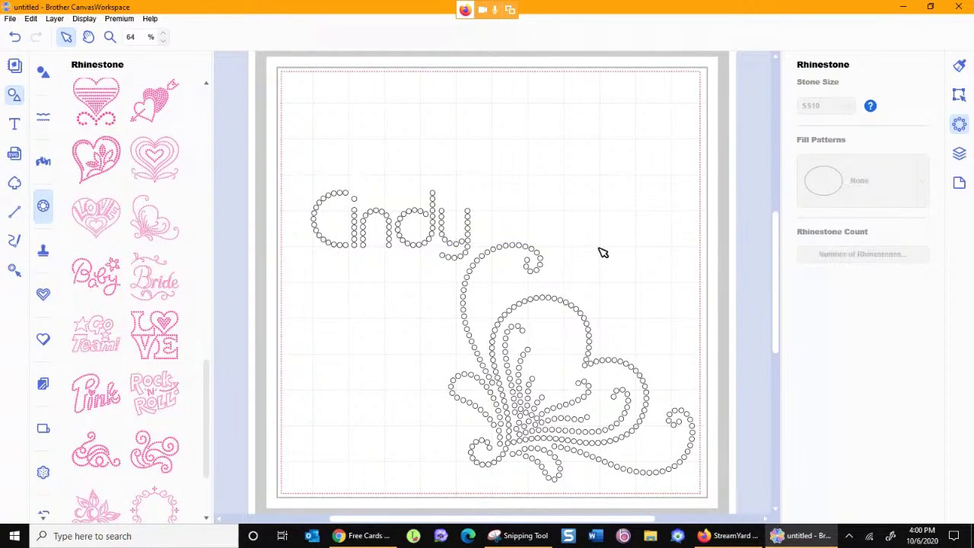
- Delete the butterfly design and all the letters of the name to empty the mat
left_click(528, 304)
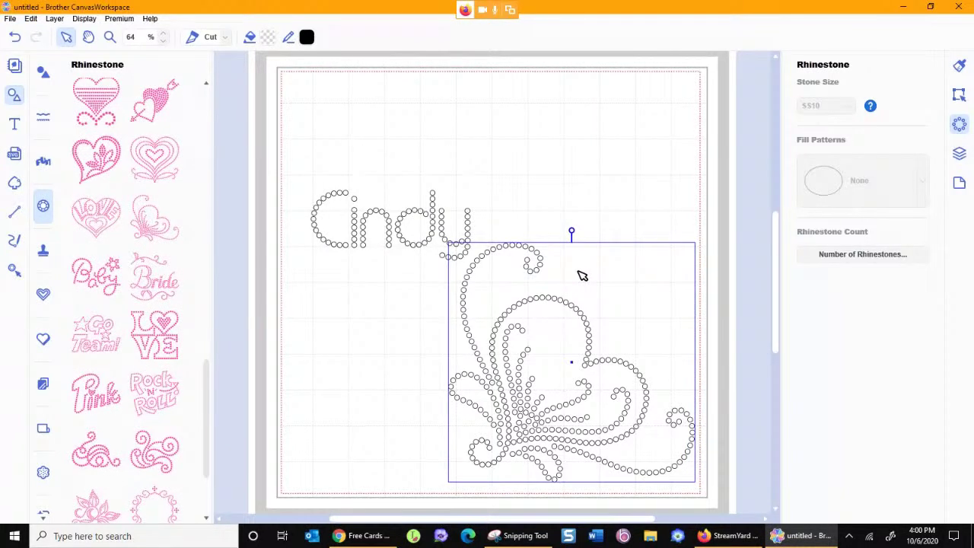
key("Delete")
left_click_drag(302, 161, 492, 296)
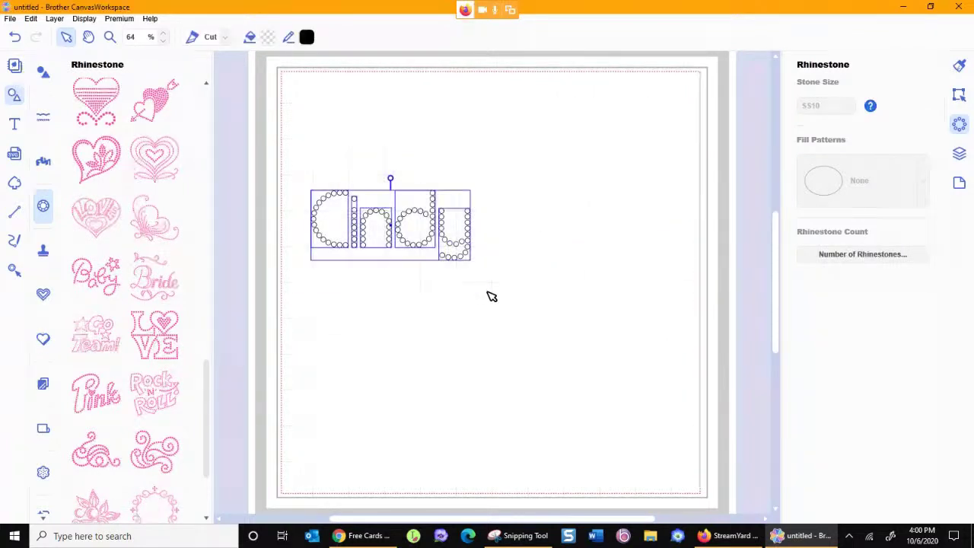
key("Delete")
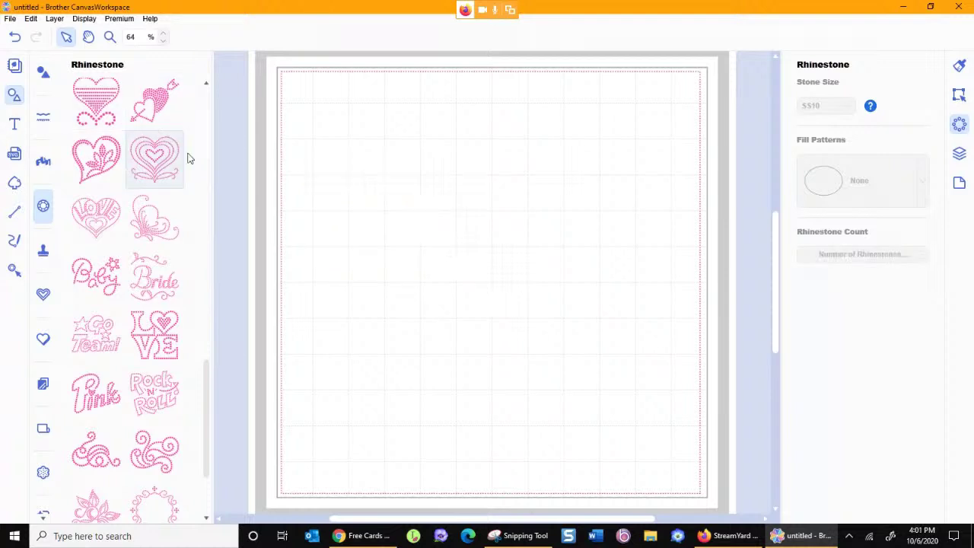
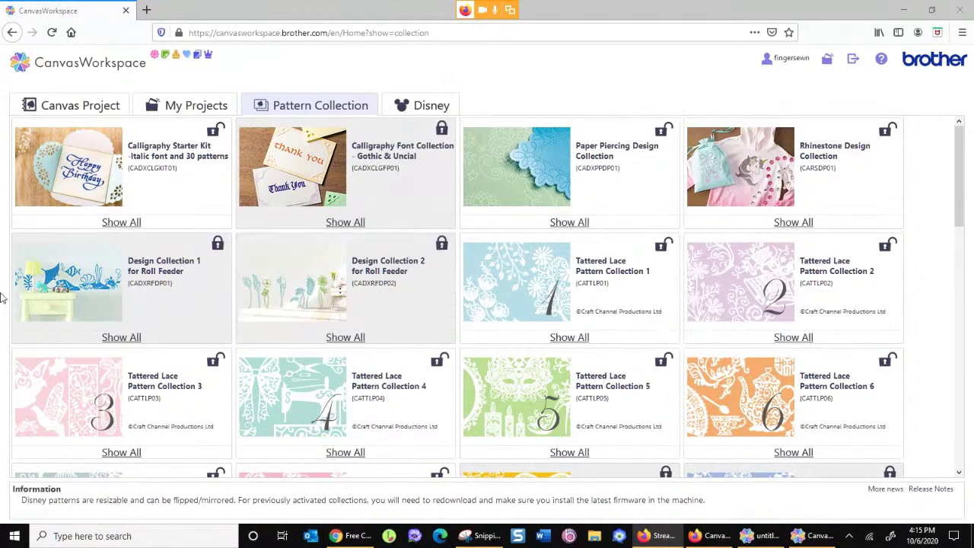
- Close the browser and pattern collection windows, and add the rhinestone letters d, e, f and h in a row on the mat
left_click(959, 9)
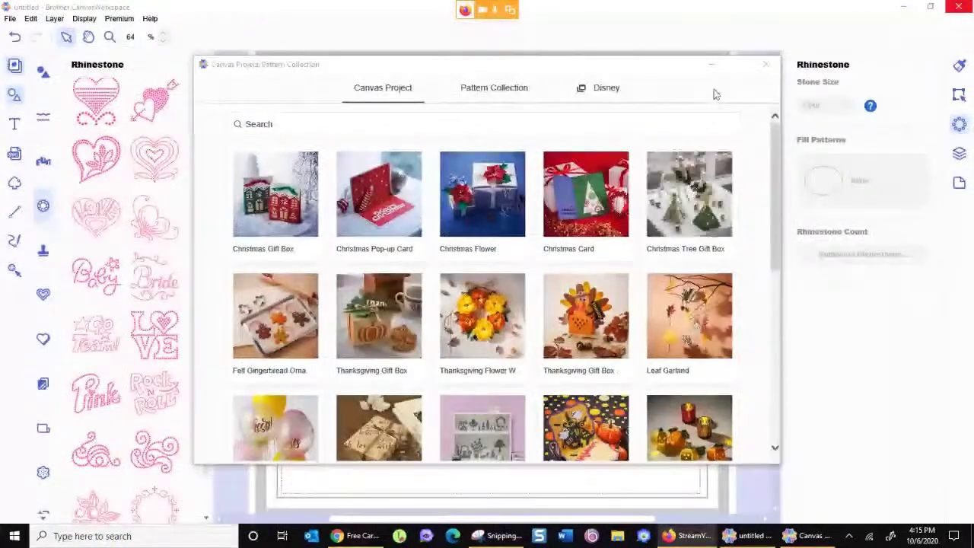
left_click(766, 64)
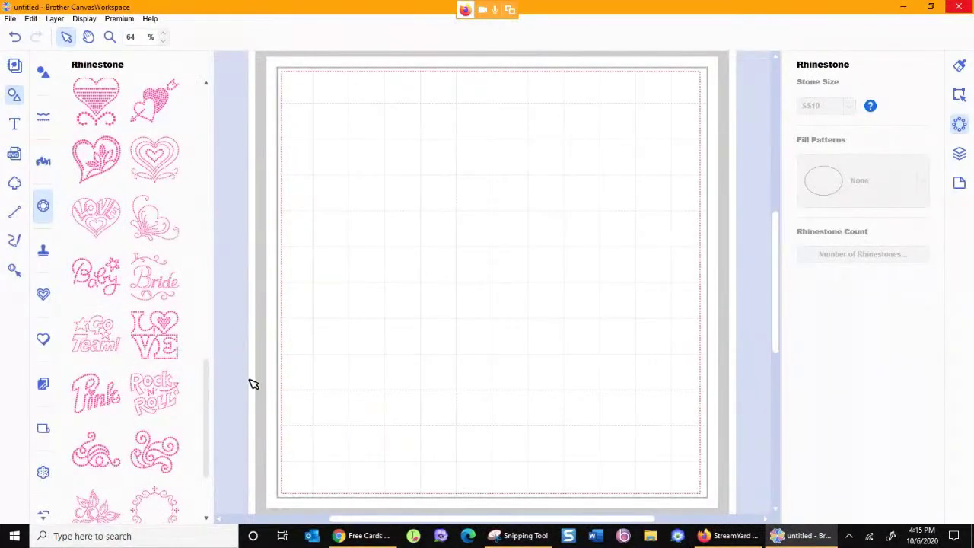
left_click_drag(207, 392, 211, 121)
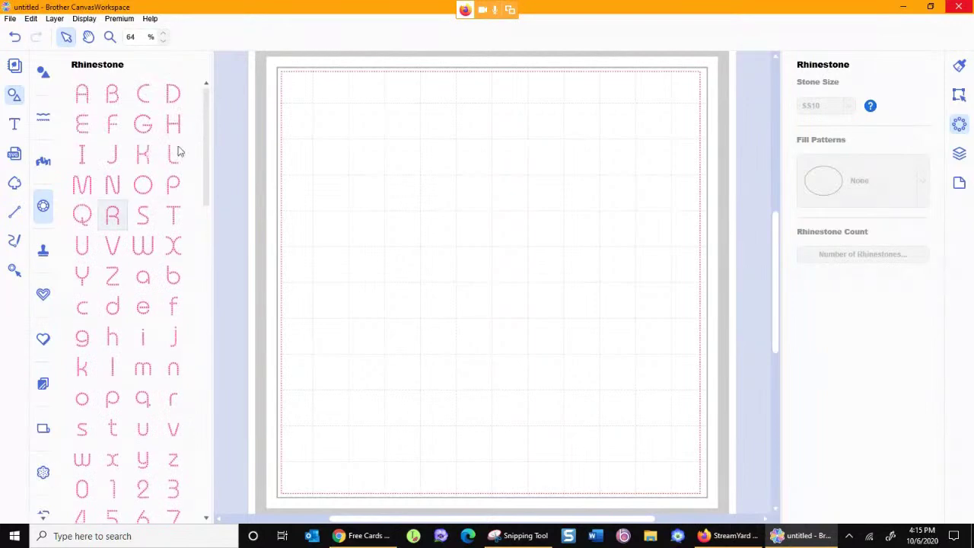
left_click_drag(112, 318, 528, 276)
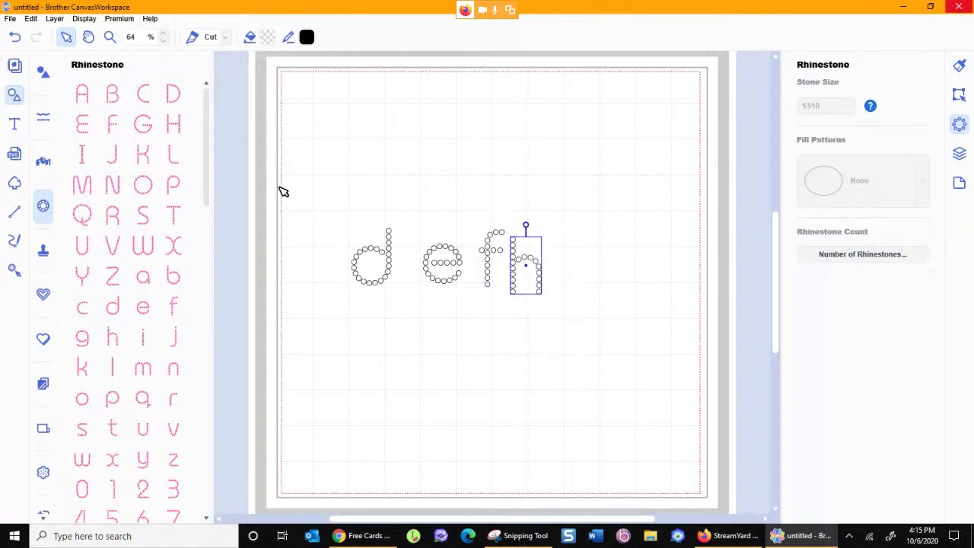
- Align the letters d, e, f and h along their bottom edges
left_click_drag(284, 187, 586, 360)
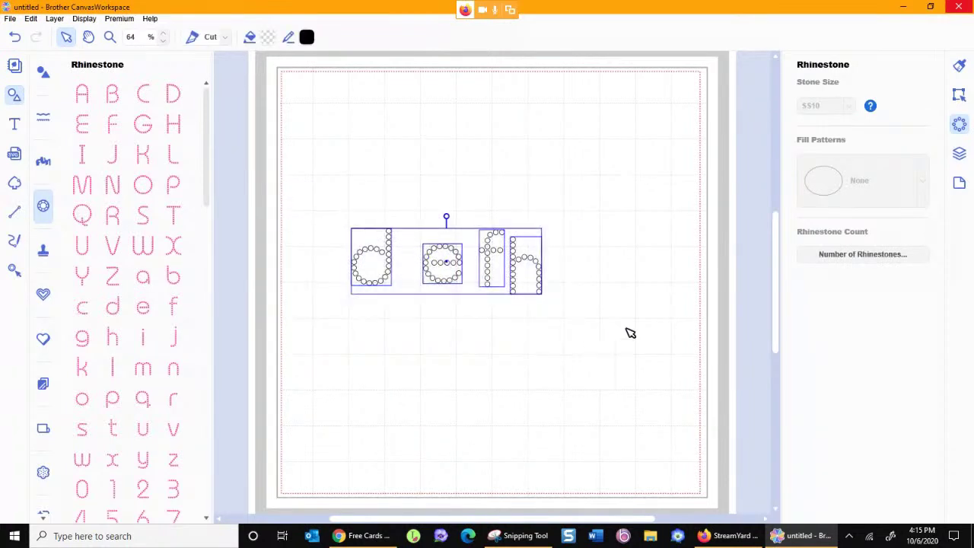
left_click(959, 94)
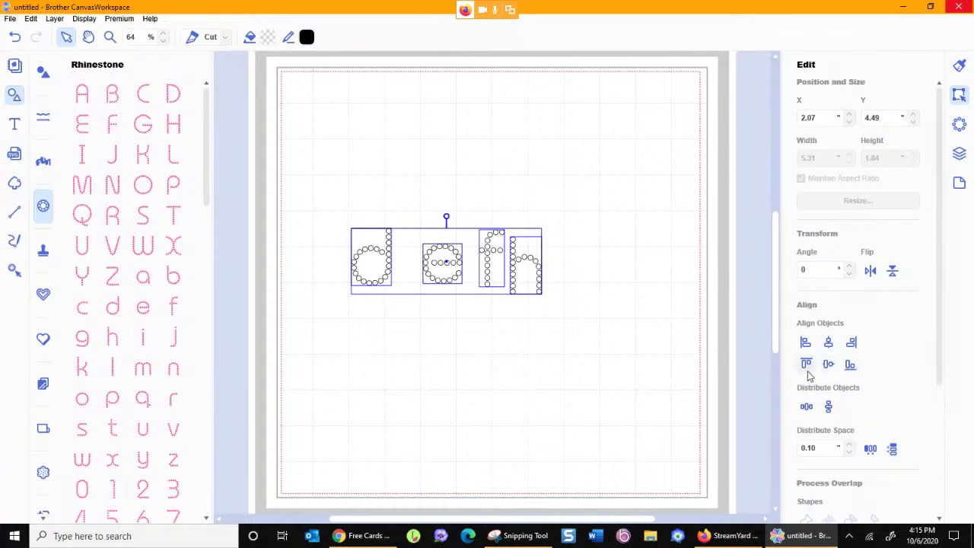
left_click(850, 365)
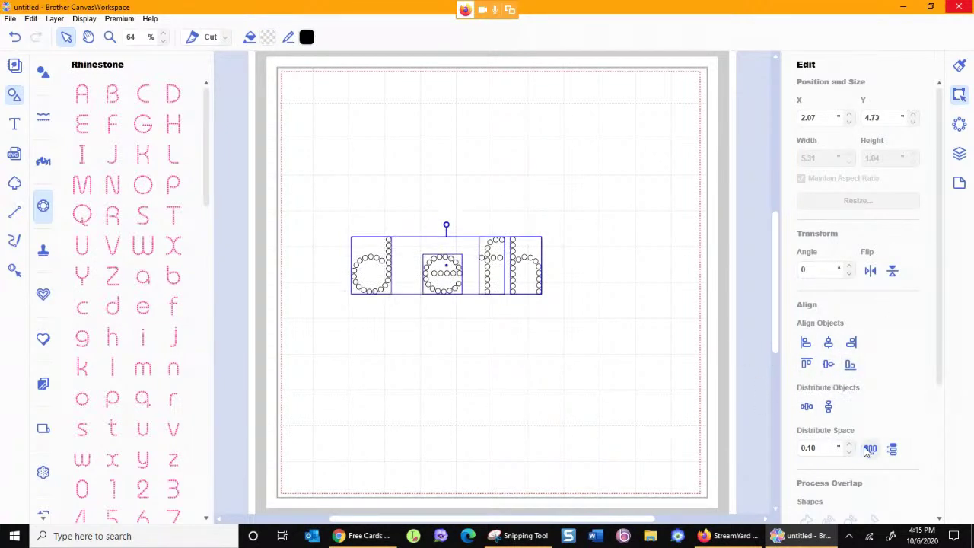
- Distribute the letters d, e, f and h horizontally with an even spacing of 0.10 inch, and deselect them
left_click_drag(942, 341, 946, 363)
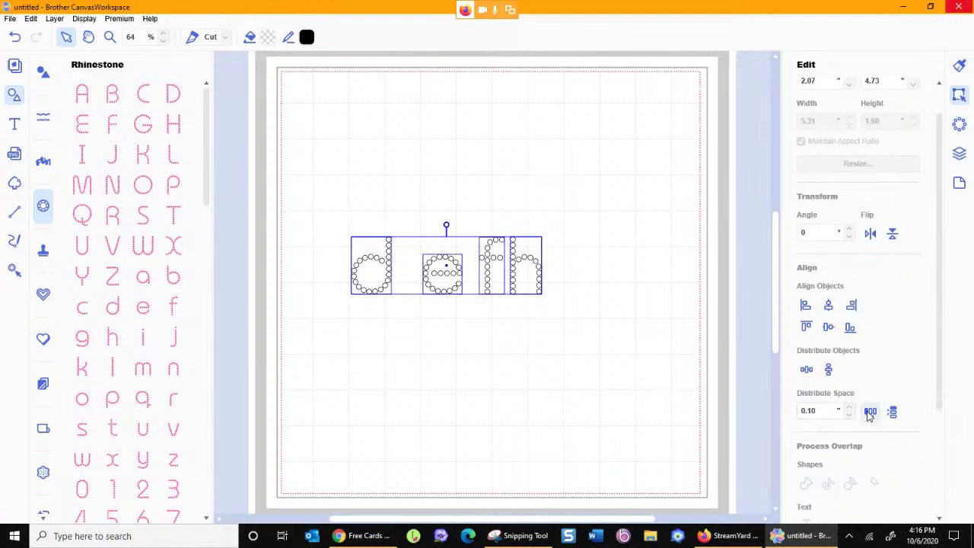
left_click(825, 410)
left_click(850, 415)
left_click(851, 408)
left_click(851, 408)
double_click(821, 408)
type("1")
left_click(850, 416)
left_click(850, 417)
left_click(849, 407)
key("BackSpace")
left_click(826, 409)
left_click(827, 411)
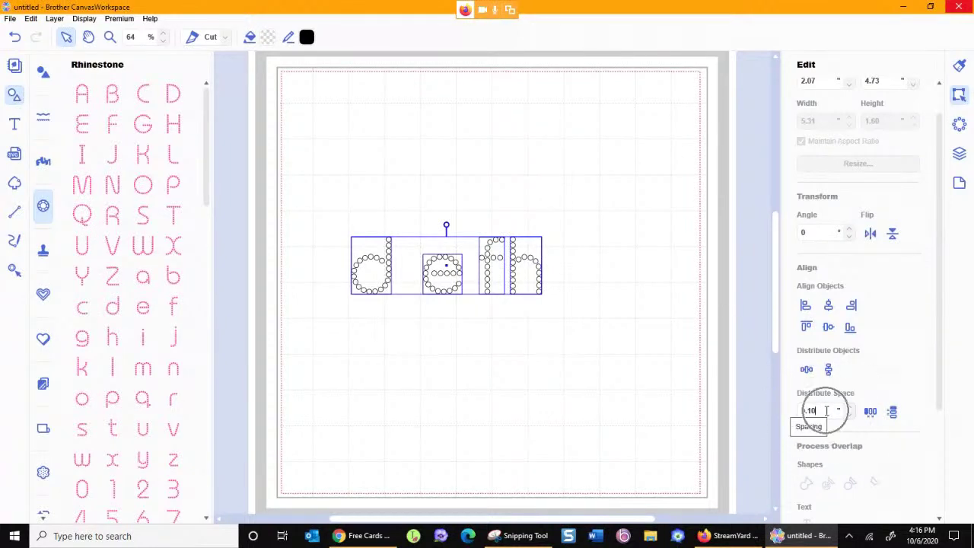
left_click(870, 412)
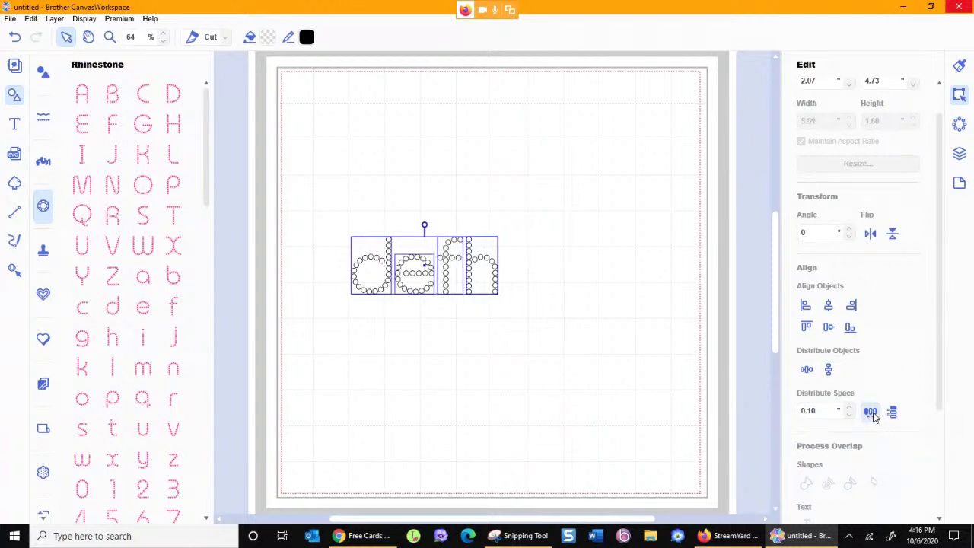
left_click(507, 316)
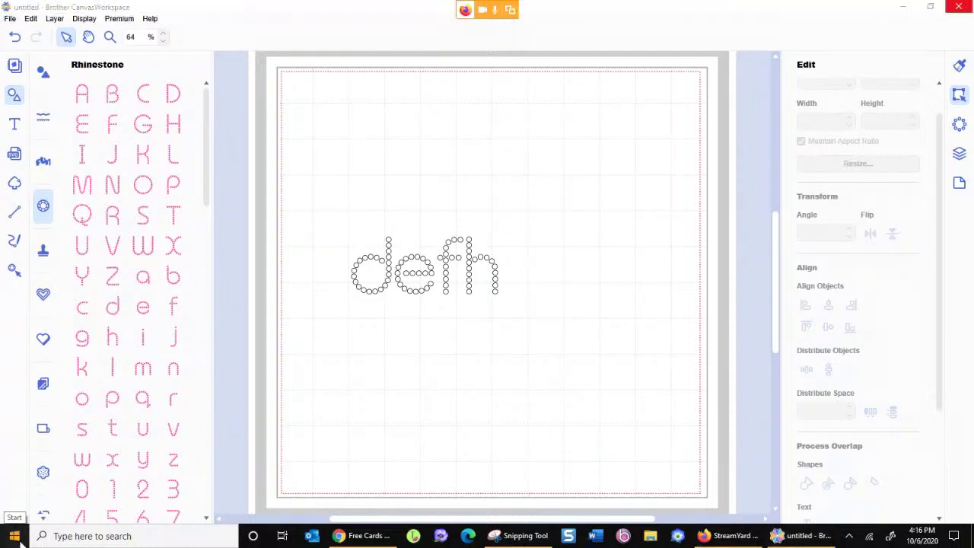
- Search the computer for "can" to locate the installed Brother CanvasWorkspace program, and close the search without opening it
left_click(15, 535)
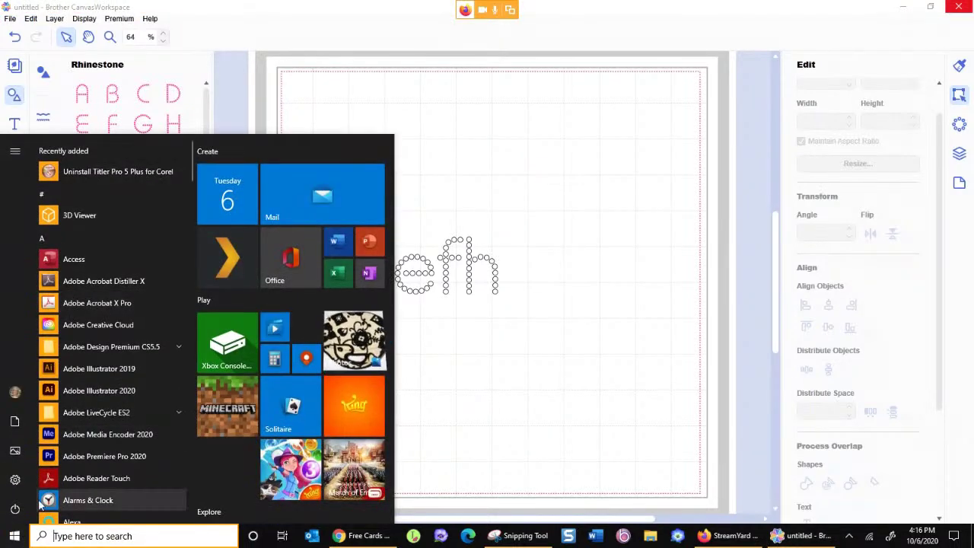
left_click(71, 534)
type("can")
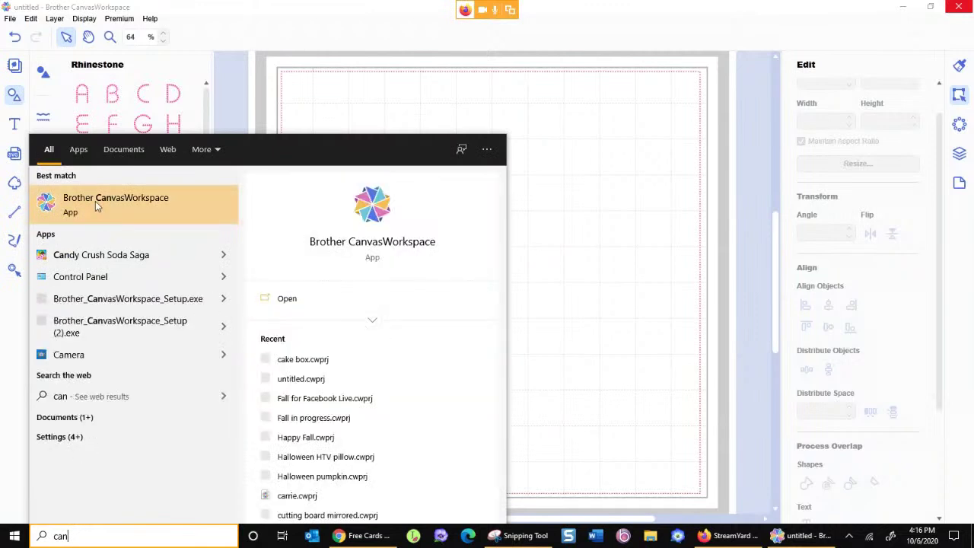
left_click(751, 244)
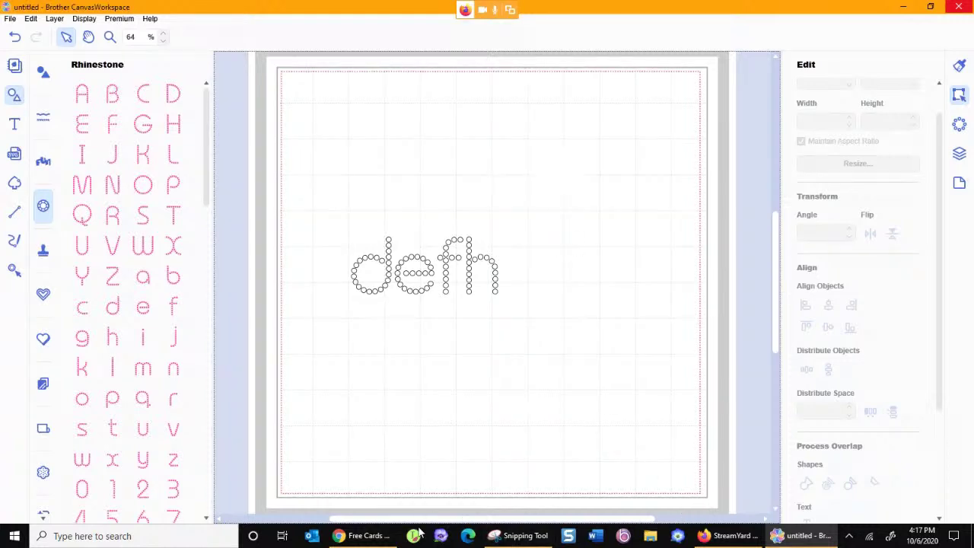
- Switch to Chrome, visit canvasworkspace.com in a new tab, view and dismiss its login form, and return to the desktop CanvasWorkspace
left_click(393, 539)
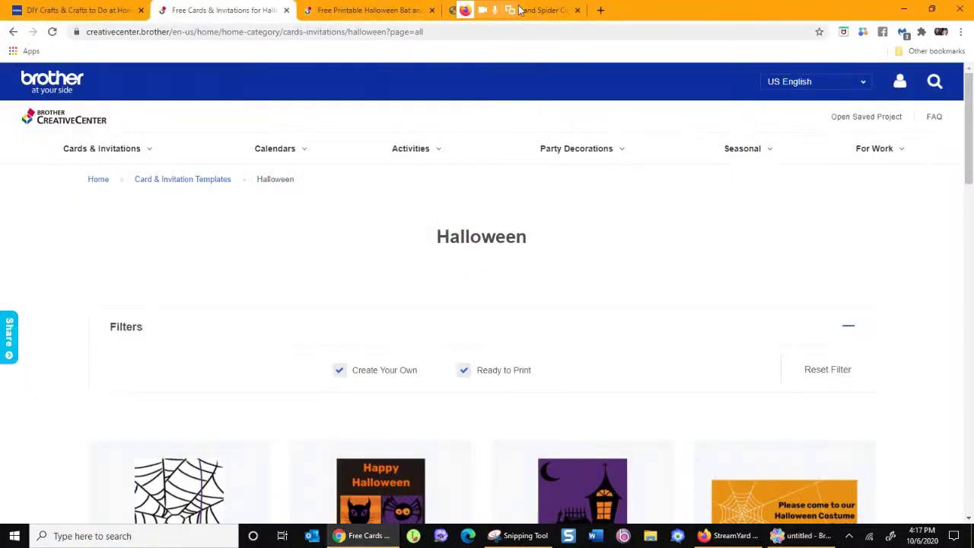
left_click(600, 10)
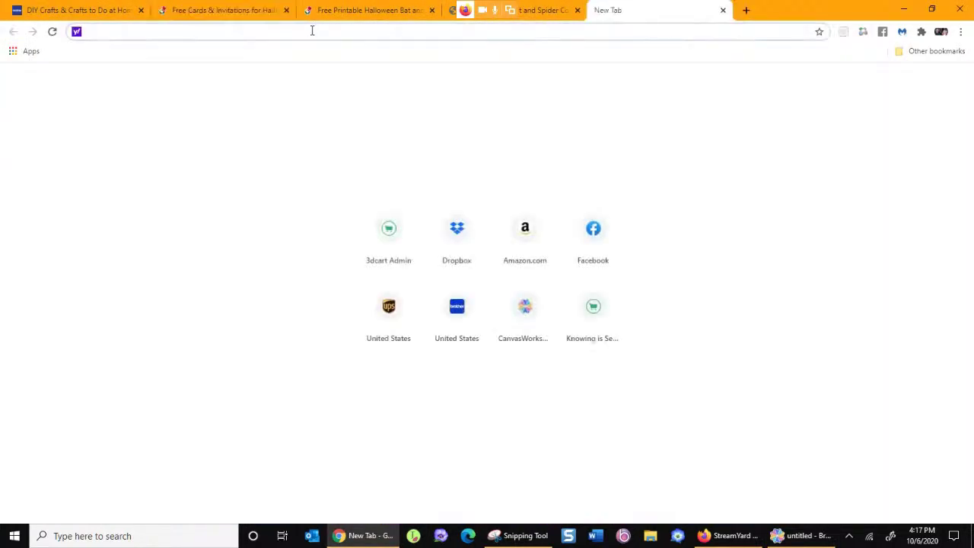
type("canvasworkspace.com")
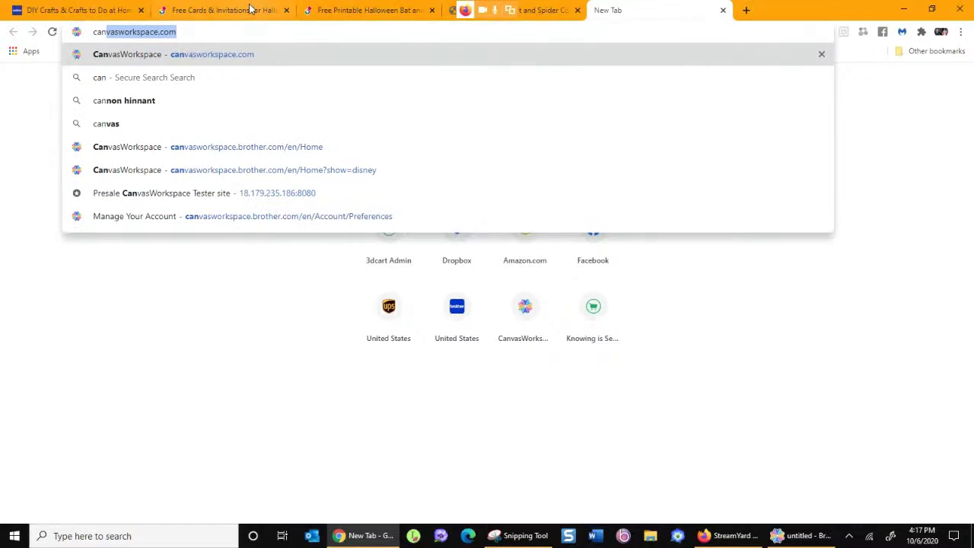
left_click(261, 55)
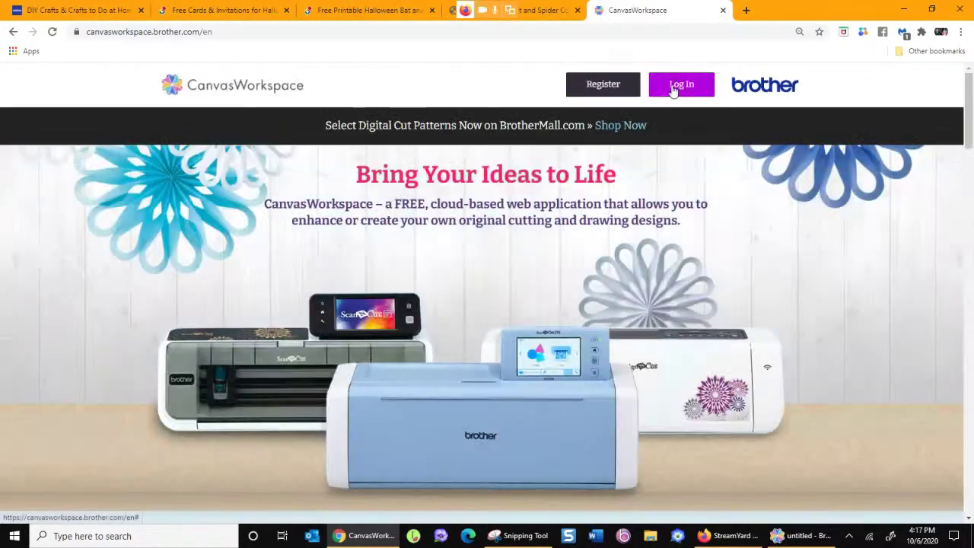
left_click(673, 90)
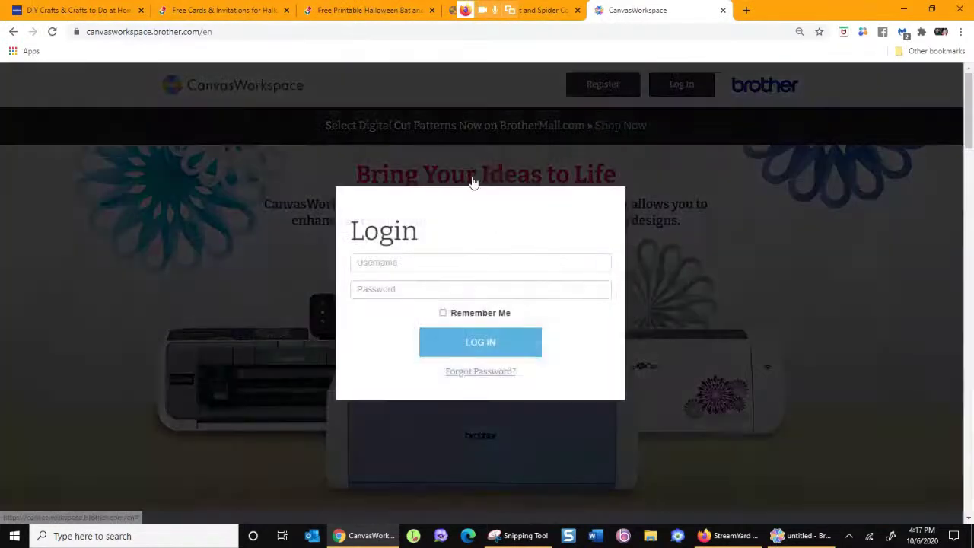
left_click(658, 223)
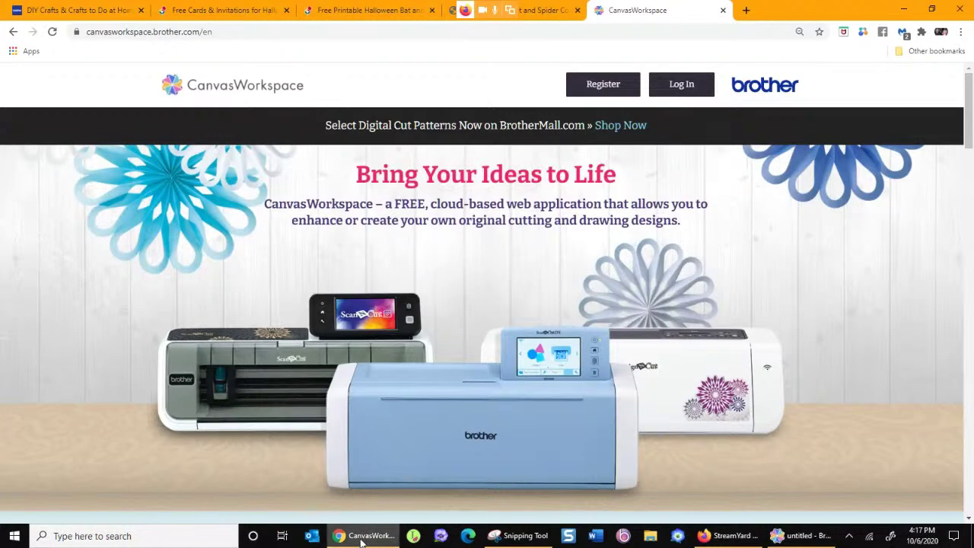
left_click(806, 536)
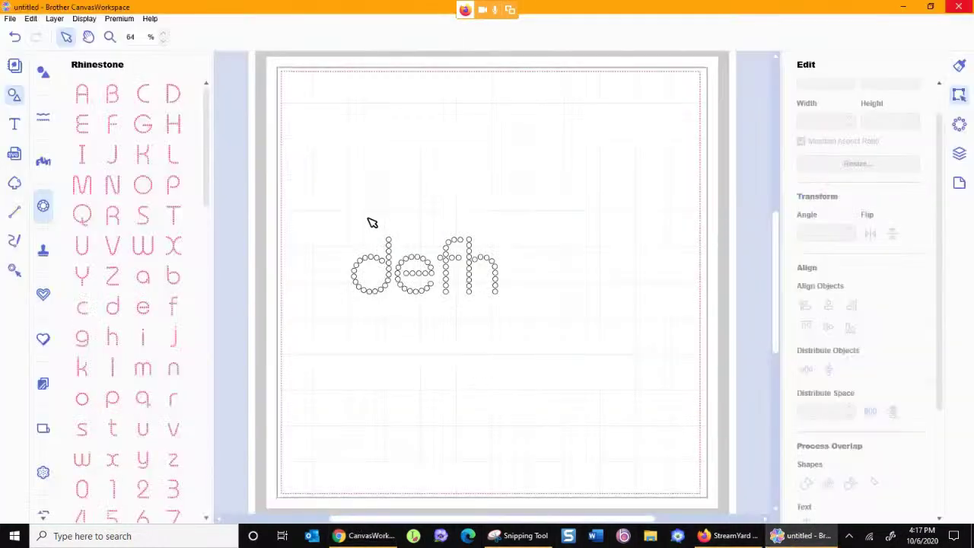
- Delete the rhinestone letters d, e, f and h from the mat
left_click_drag(335, 203, 395, 295)
left_click_drag(599, 373, 547, 375)
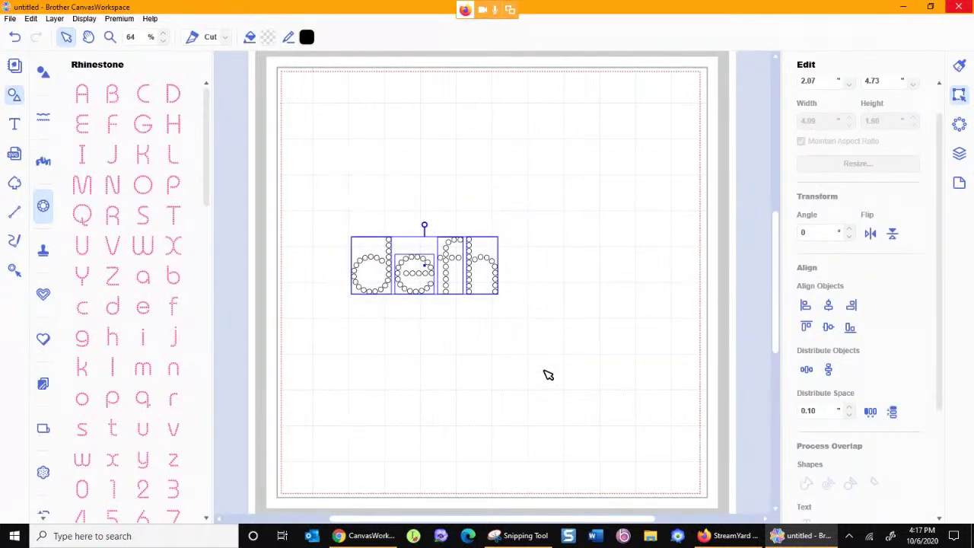
key("Delete")
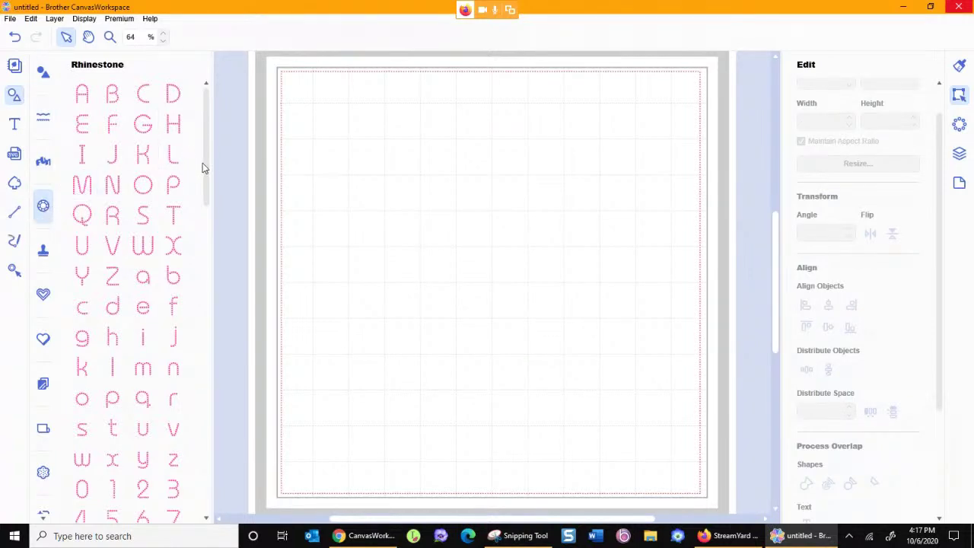
- Place the sewing machine stamp shape on the mat and enlarge it proportionally to about 7.05 by 5.24 inches
left_click_drag(209, 162, 215, 492)
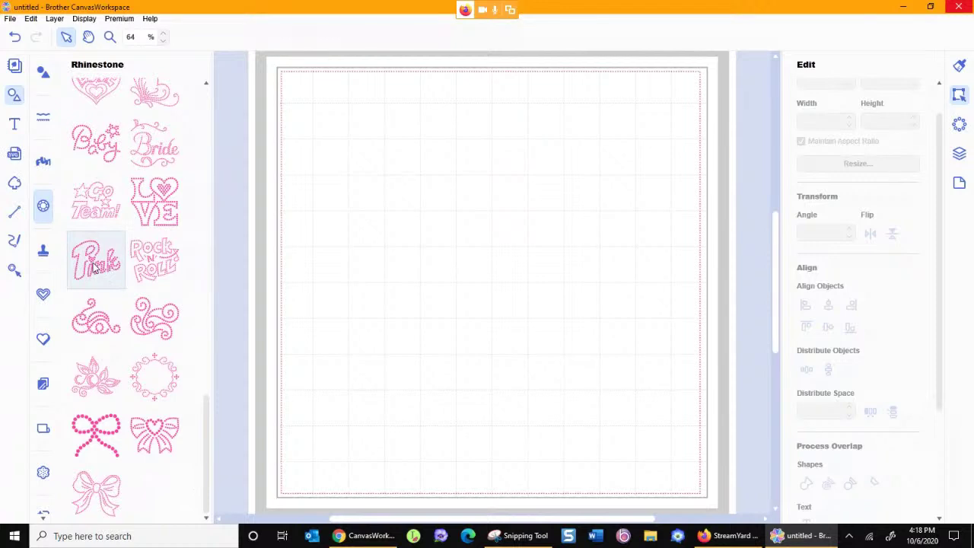
left_click(44, 255)
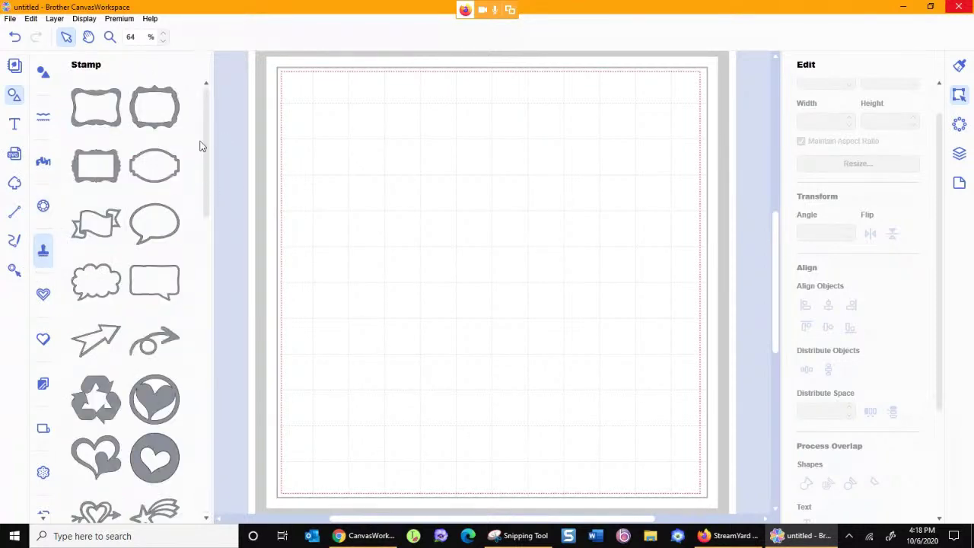
left_click_drag(209, 139, 215, 391)
left_click_drag(96, 337, 435, 241)
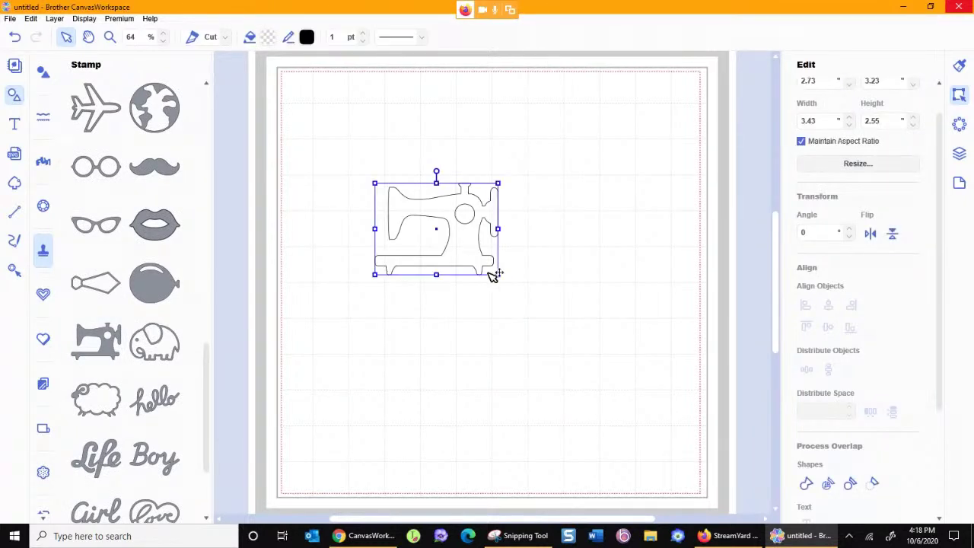
left_click_drag(499, 275, 628, 419)
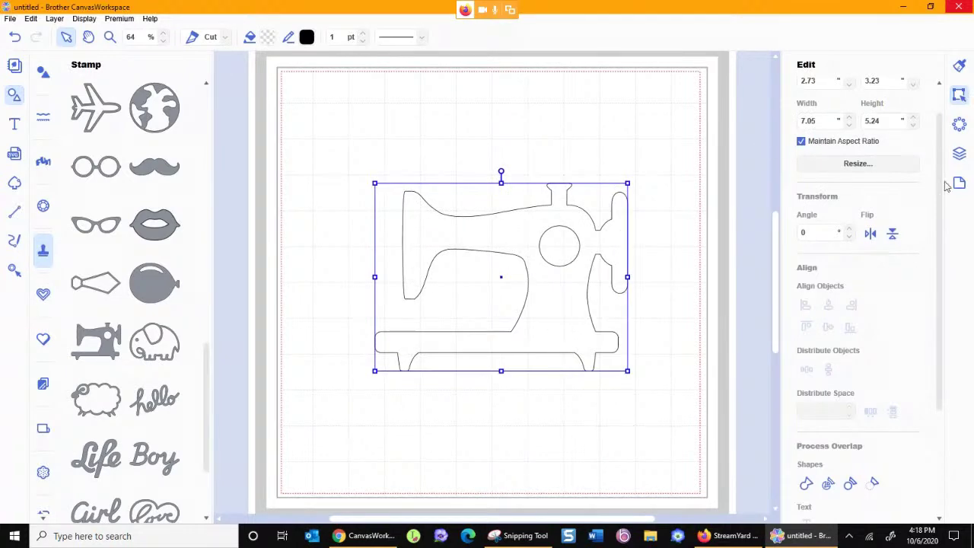
- Apply the Outline rhinestone fill pattern to the sewing machine shape
left_click(959, 124)
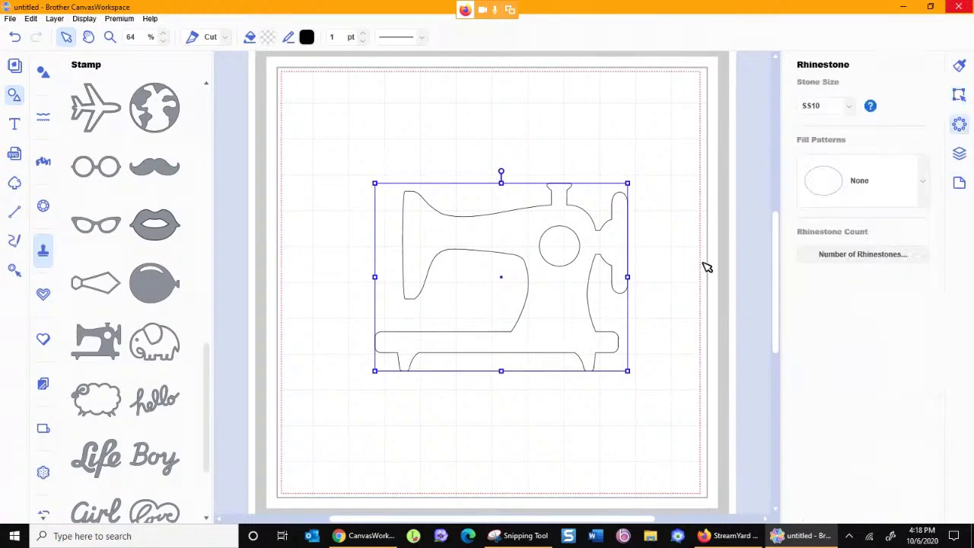
left_click(925, 184)
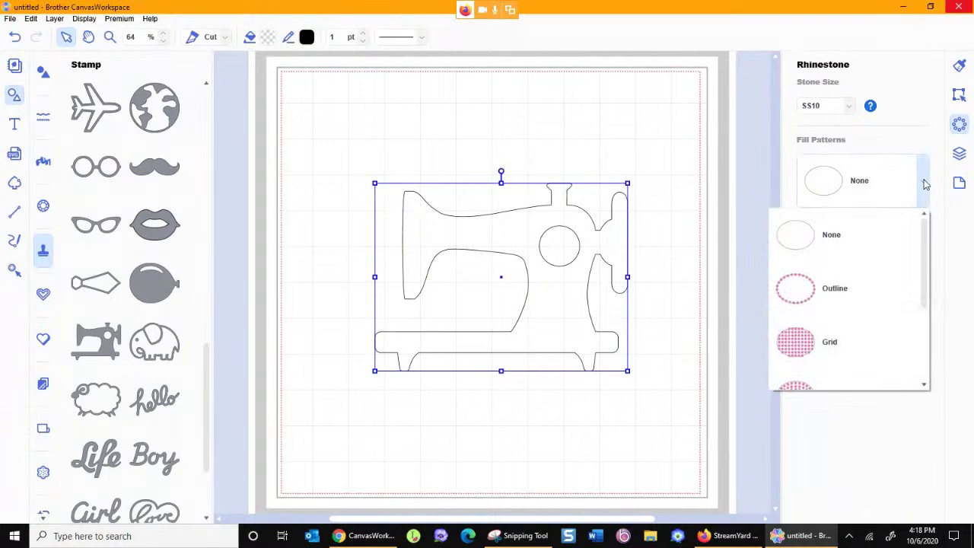
left_click(854, 286)
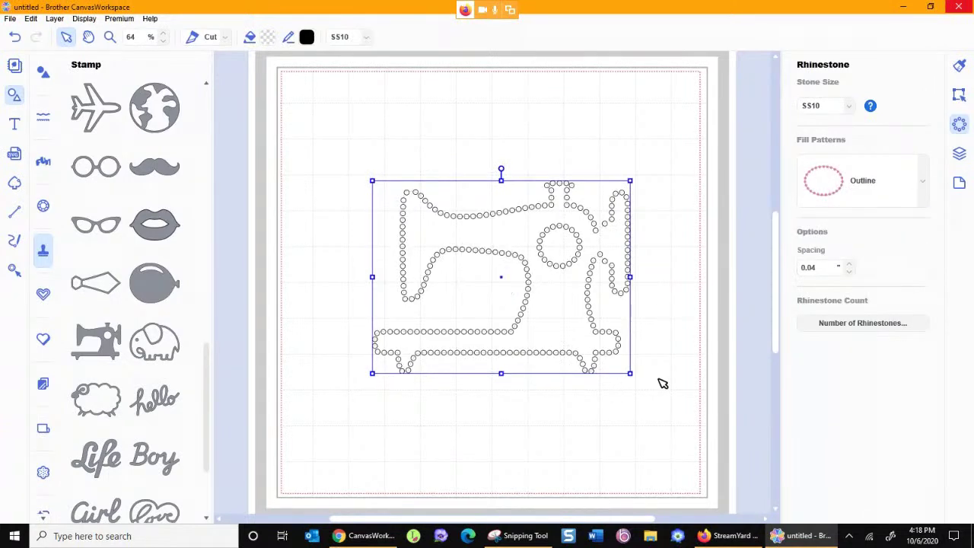